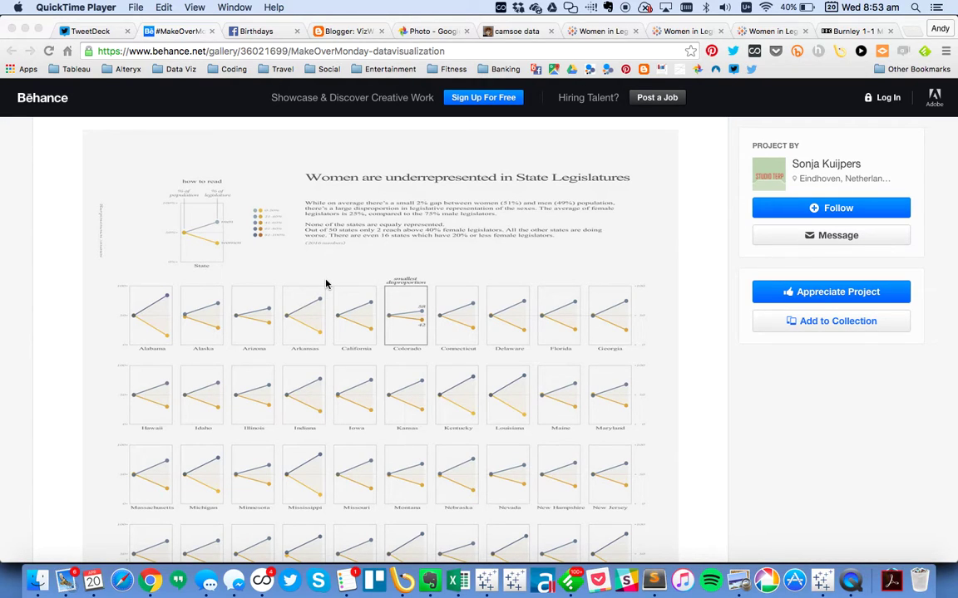
Scroll through the reference article in the browser and enlarge its infographic for a closer look.
{"action": "scroll", "coordinate": [326, 284], "scroll_direction": "down", "scroll_amount": 2}
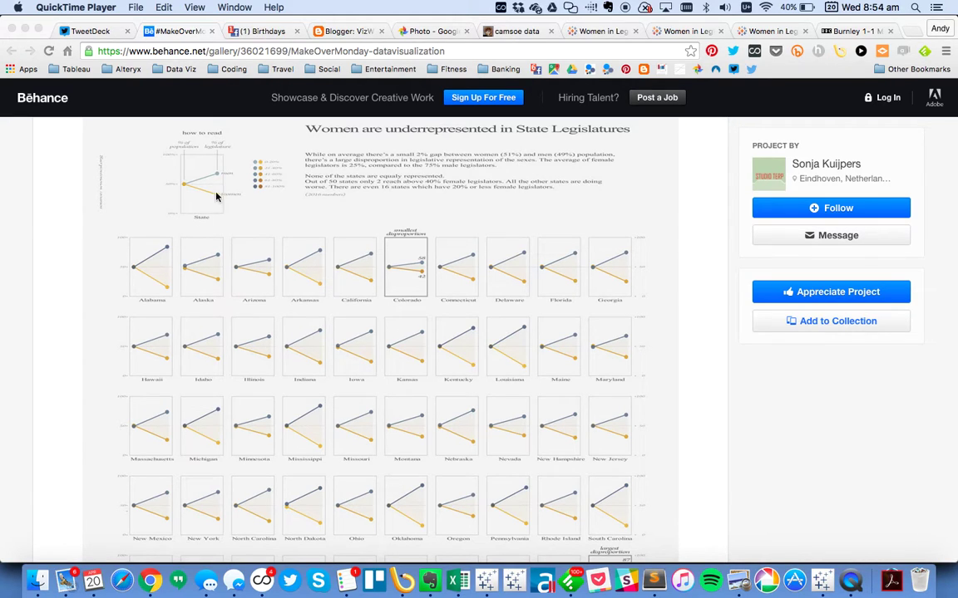
{"action": "scroll", "coordinate": [272, 221], "scroll_direction": "down", "scroll_amount": 2}
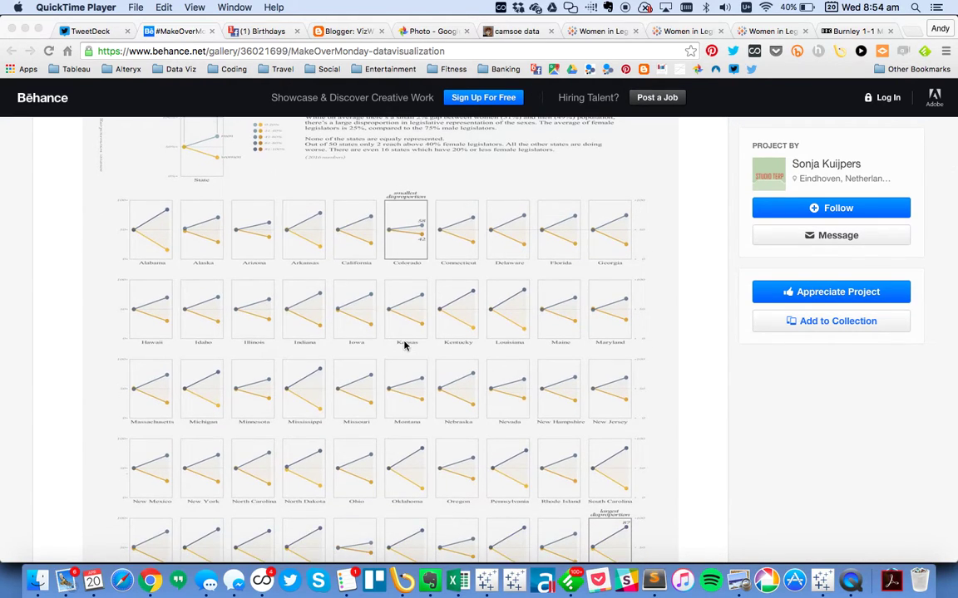
{"action": "left_click", "coordinate": [405, 346]}
{"action": "left_click", "coordinate": [392, 300]}
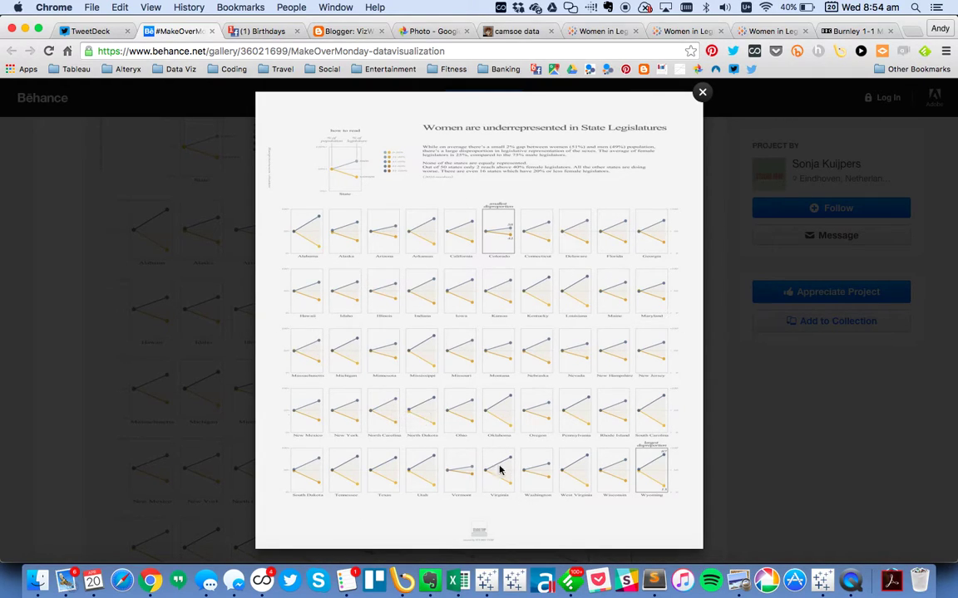
{"action": "key", "text": "Escape"}
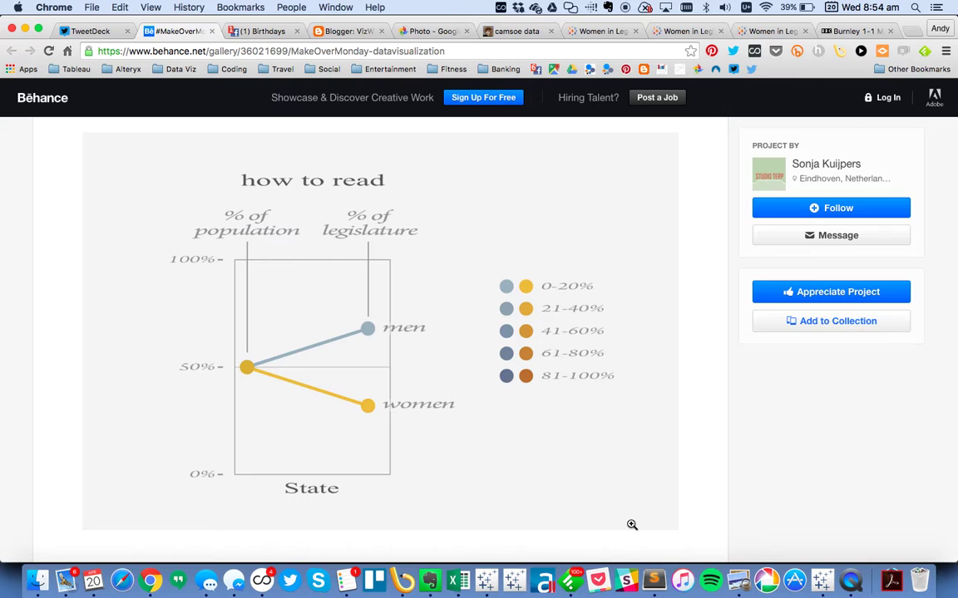
In the Women in Legislature workbook, review Sheet1's State, Metric, Male and Female columns.
{"action": "left_click", "coordinate": [458, 583]}
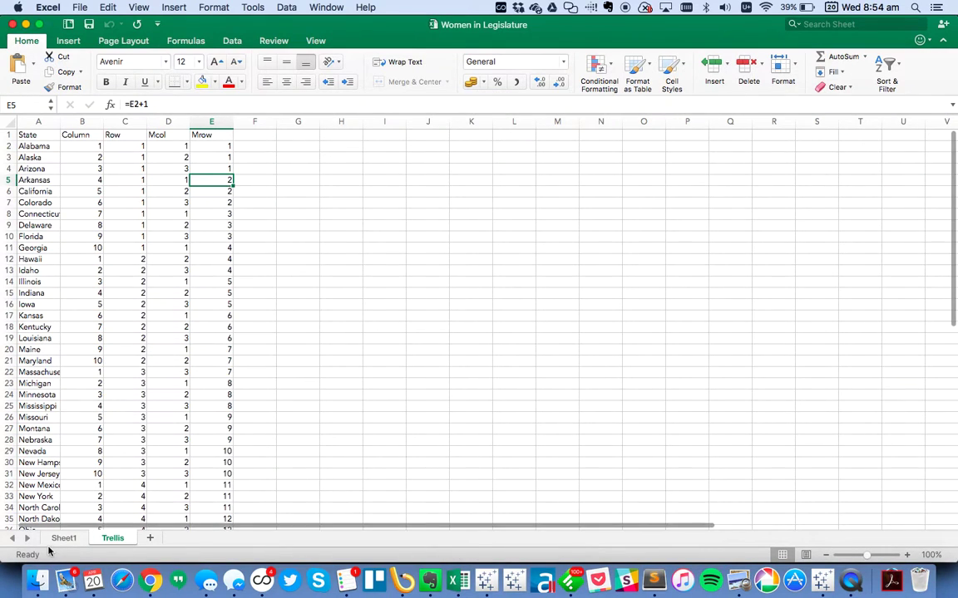
{"action": "left_click", "coordinate": [63, 538]}
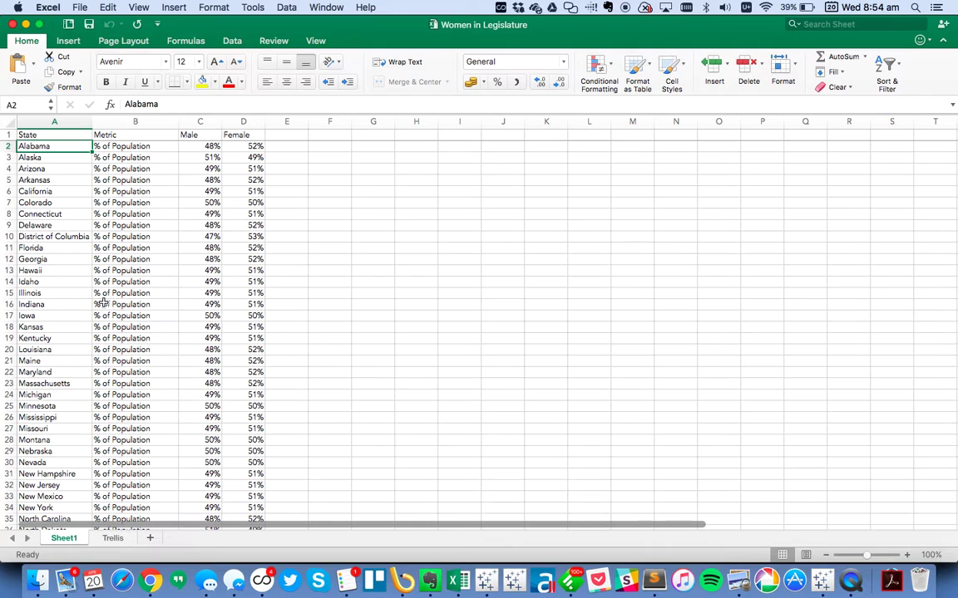
{"action": "left_click", "coordinate": [54, 121]}
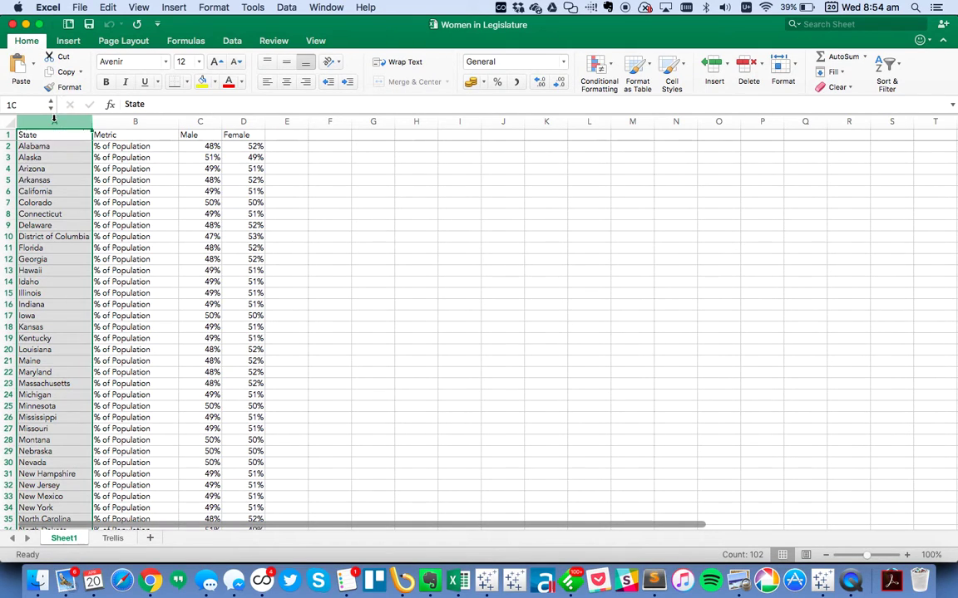
{"action": "left_click", "coordinate": [126, 121]}
{"action": "left_click", "coordinate": [127, 156]}
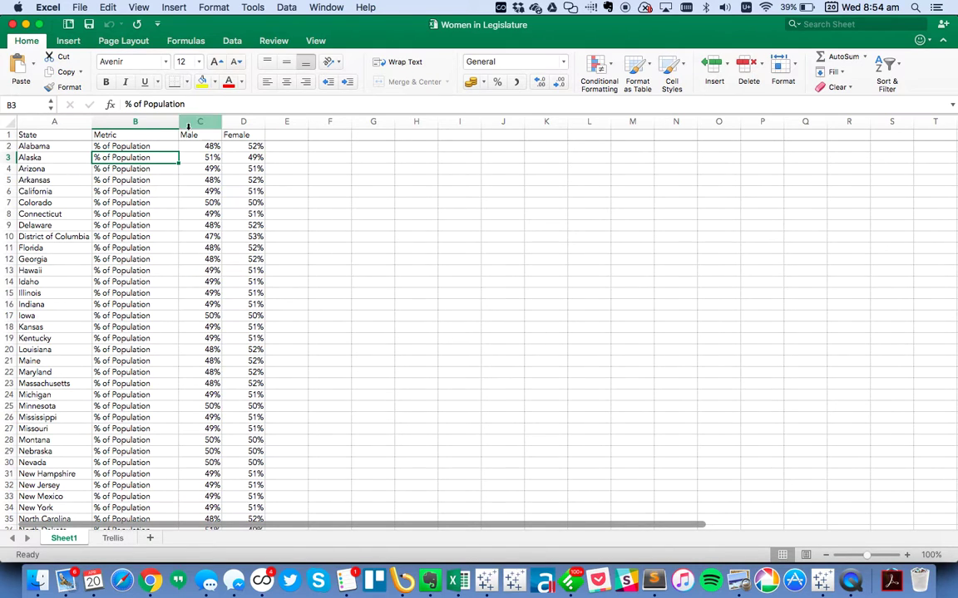
{"action": "left_click_drag", "start_coordinate": [198, 120], "coordinate": [243, 121]}
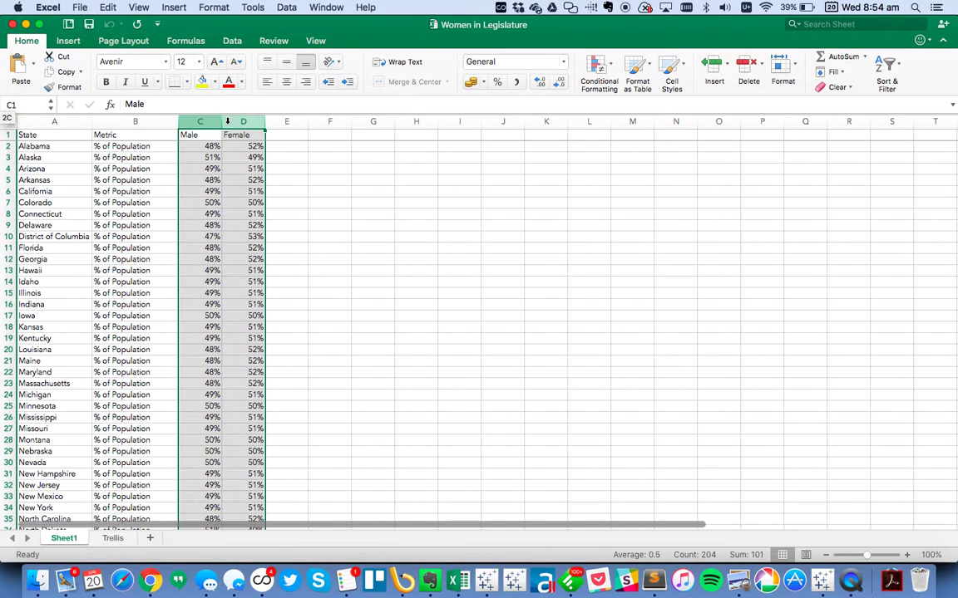
{"action": "left_click", "coordinate": [49, 137]}
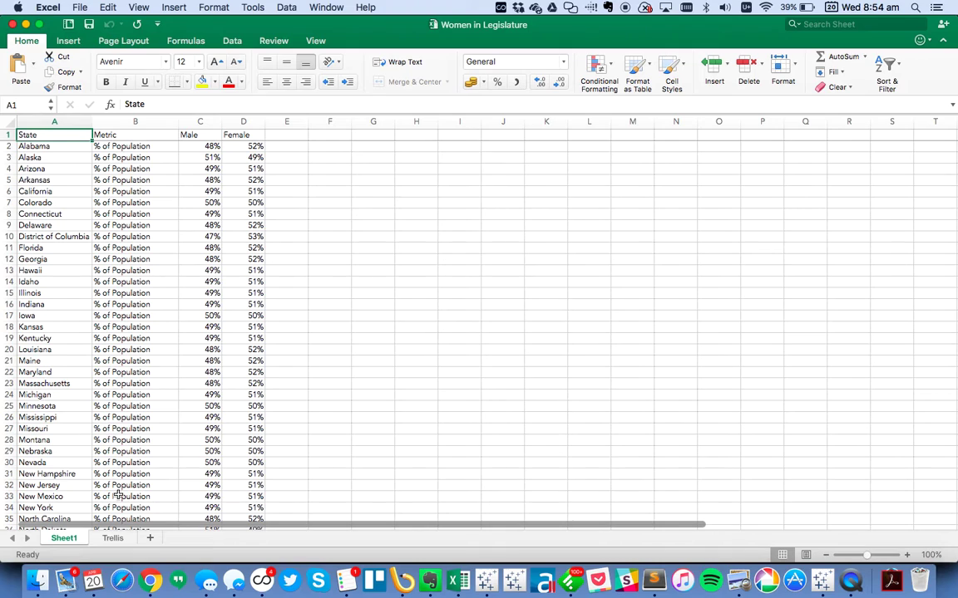
{"action": "left_click", "coordinate": [113, 539]}
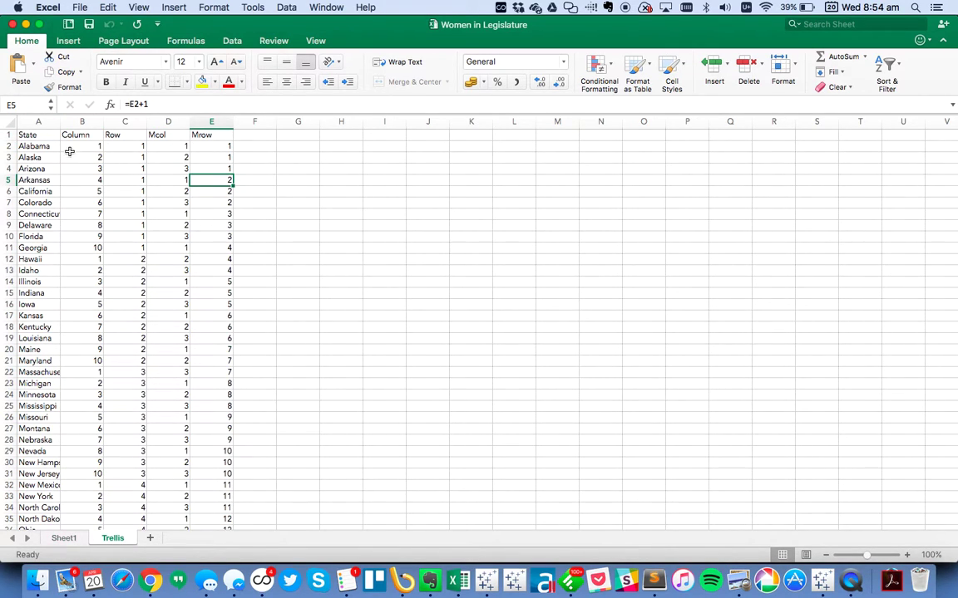
{"action": "left_click", "coordinate": [36, 144]}
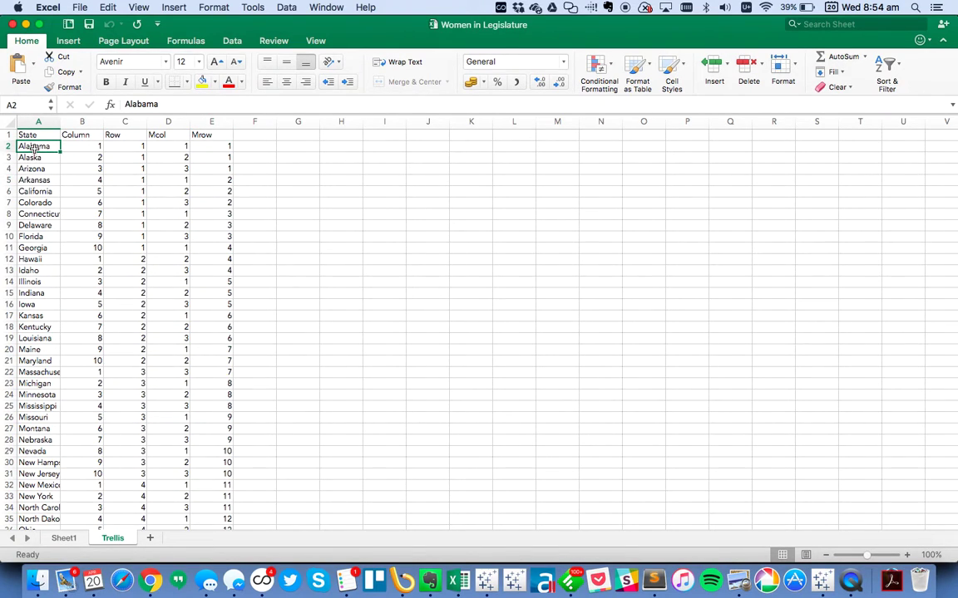
{"action": "left_click", "coordinate": [75, 134]}
{"action": "left_click", "coordinate": [122, 135]}
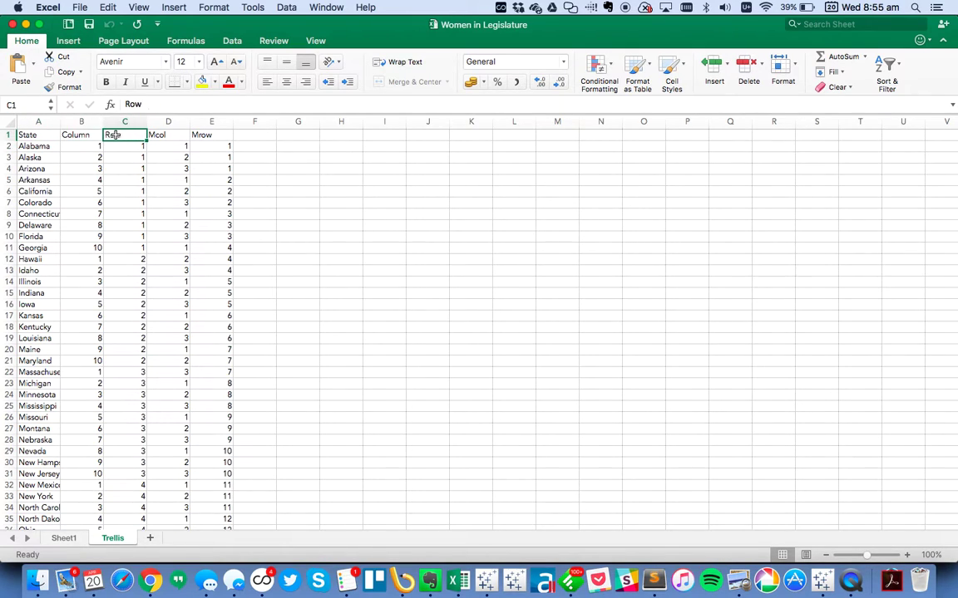
{"action": "left_click", "coordinate": [162, 135]}
{"action": "left_click", "coordinate": [195, 135]}
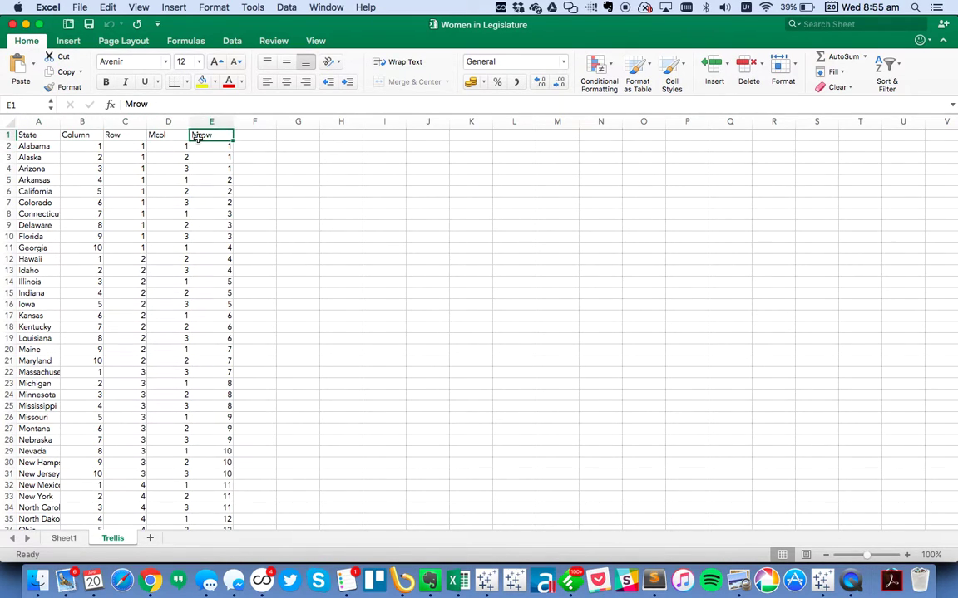
{"action": "left_click", "coordinate": [71, 137]}
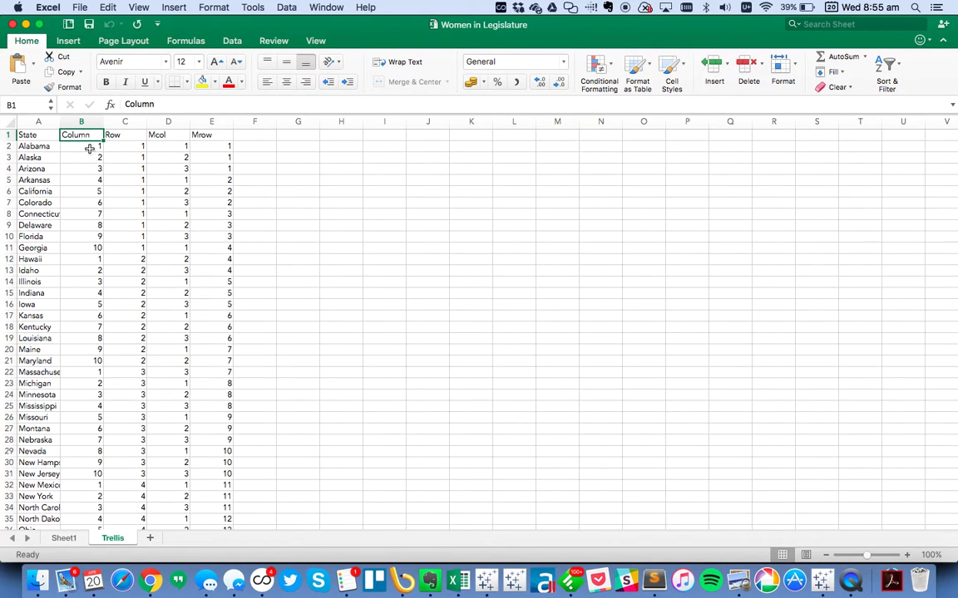
{"action": "left_click_drag", "start_coordinate": [89, 149], "coordinate": [94, 247]}
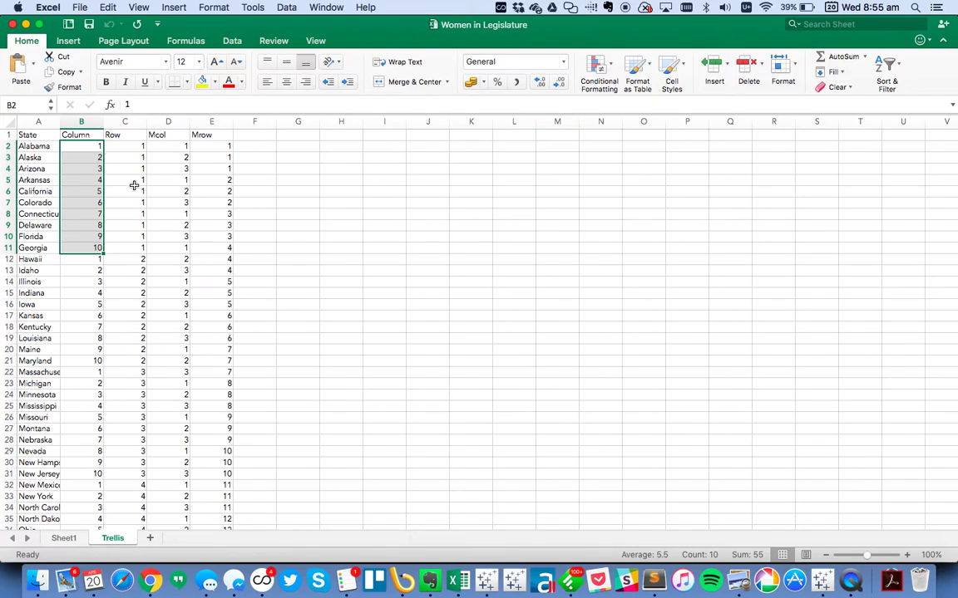
{"action": "left_click", "coordinate": [130, 145]}
{"action": "left_click_drag", "start_coordinate": [130, 145], "coordinate": [137, 365]}
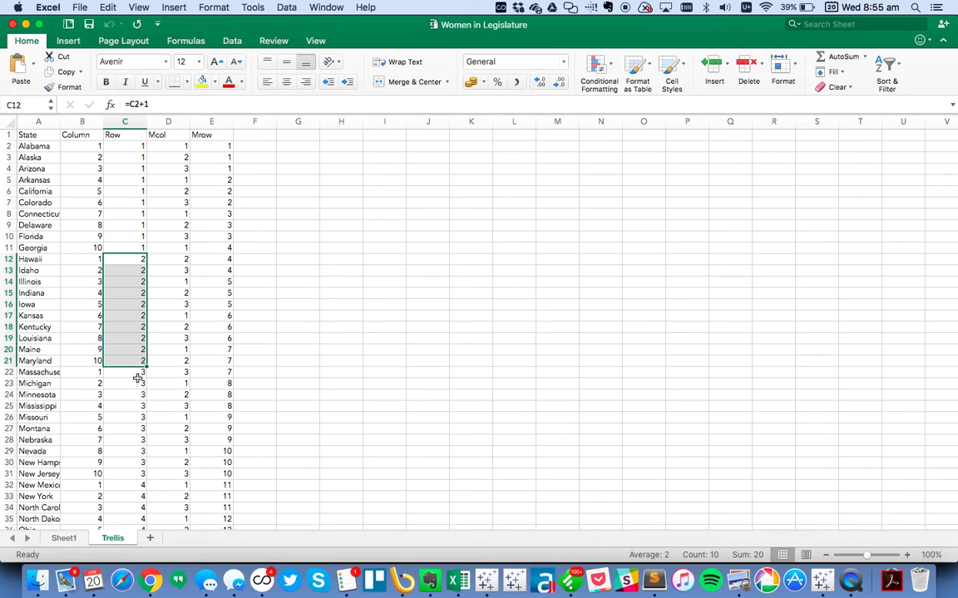
{"action": "left_click", "coordinate": [182, 145]}
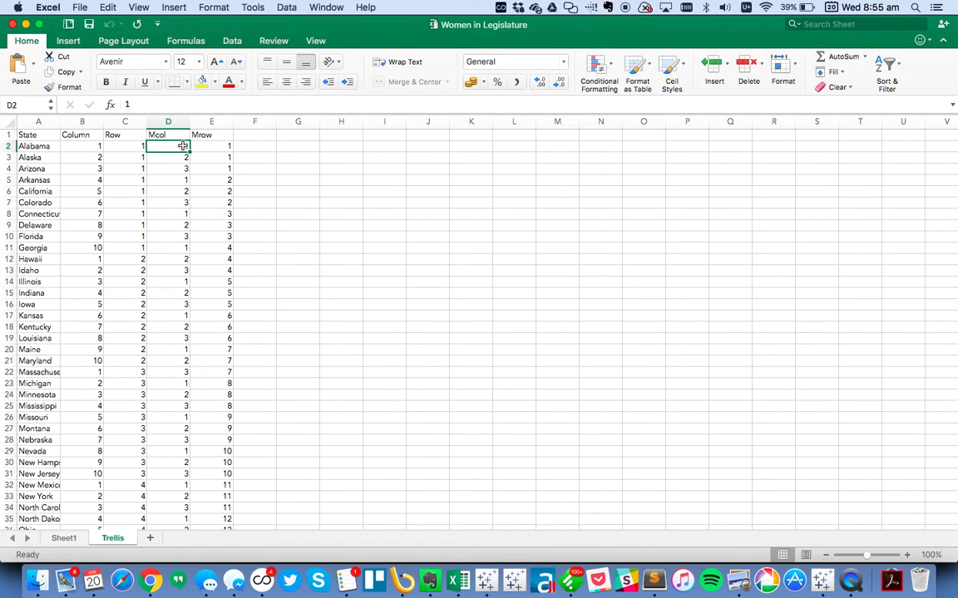
{"action": "left_click_drag", "start_coordinate": [182, 146], "coordinate": [184, 202]}
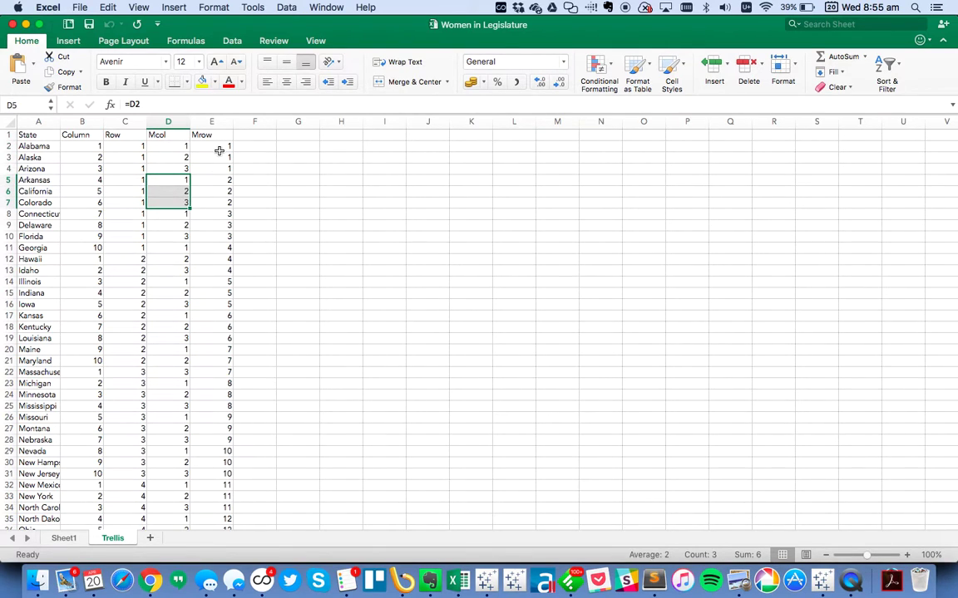
{"action": "left_click_drag", "start_coordinate": [220, 146], "coordinate": [223, 170]}
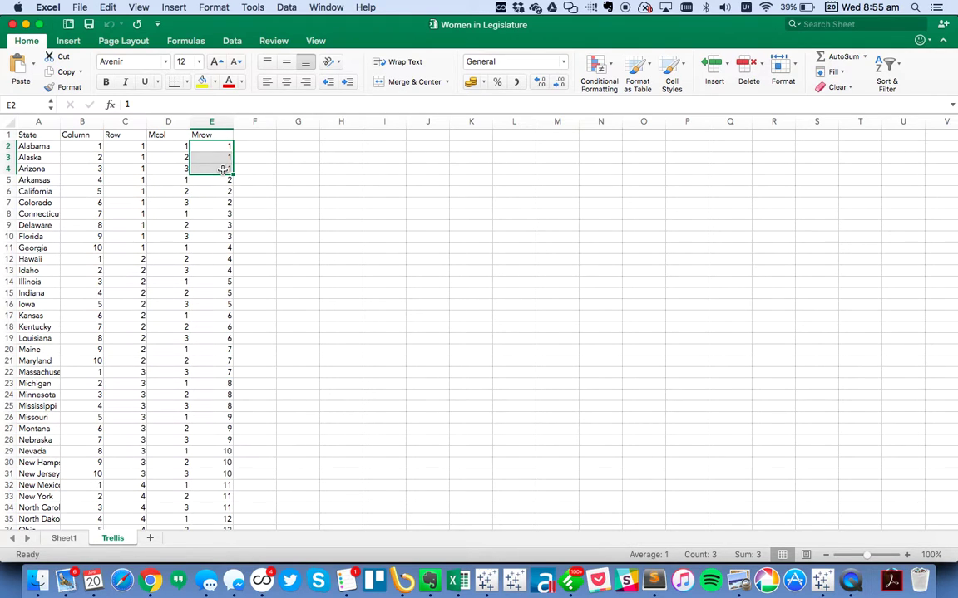
{"action": "key", "text": "super+Tab"}
{"action": "key", "text": "super+Tab"}
{"action": "key", "text": "super+Tab"}
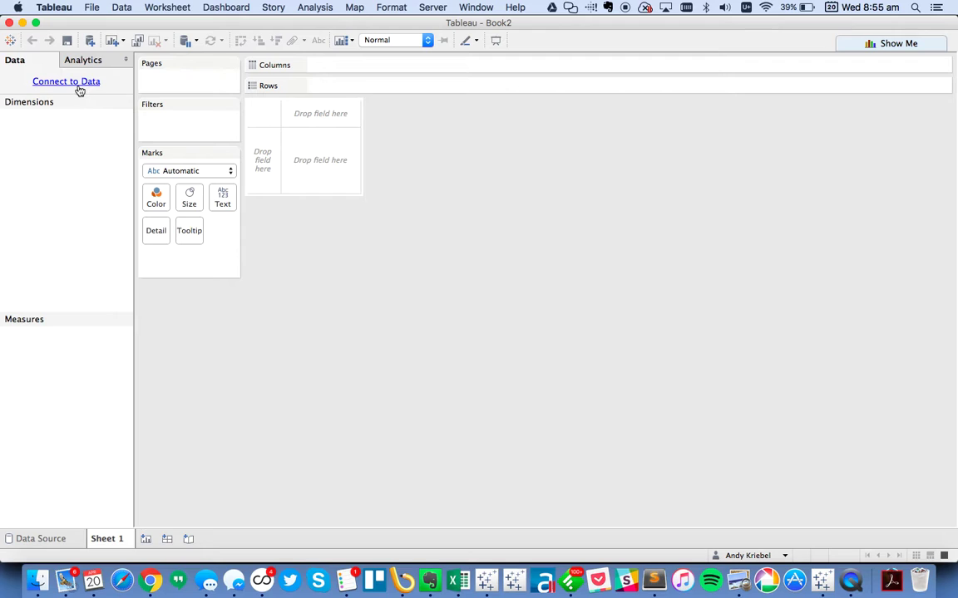
Connect Tableau to the Excel file Data/Women in Legislature.
{"action": "left_click", "coordinate": [79, 85]}
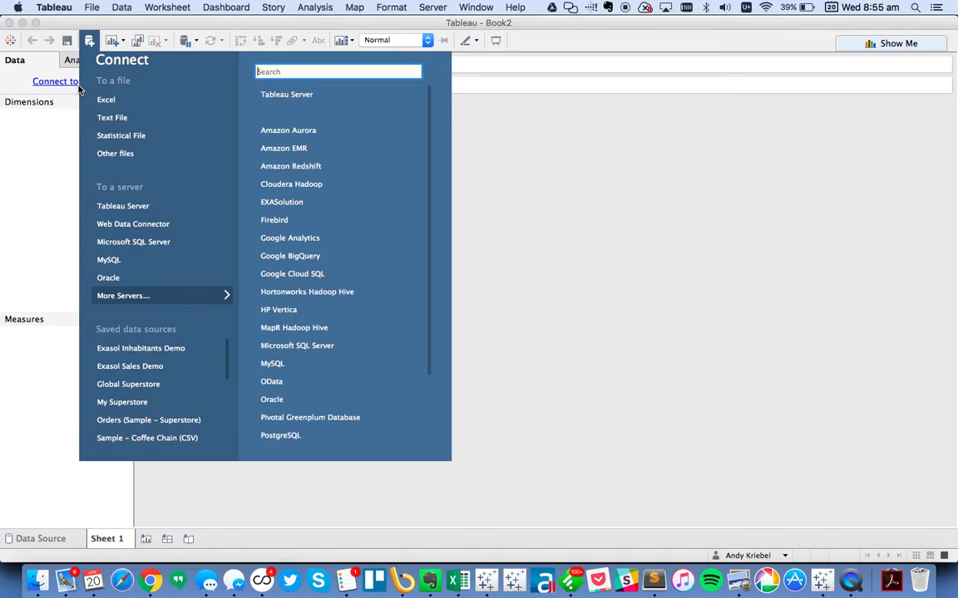
{"action": "left_click", "coordinate": [174, 108]}
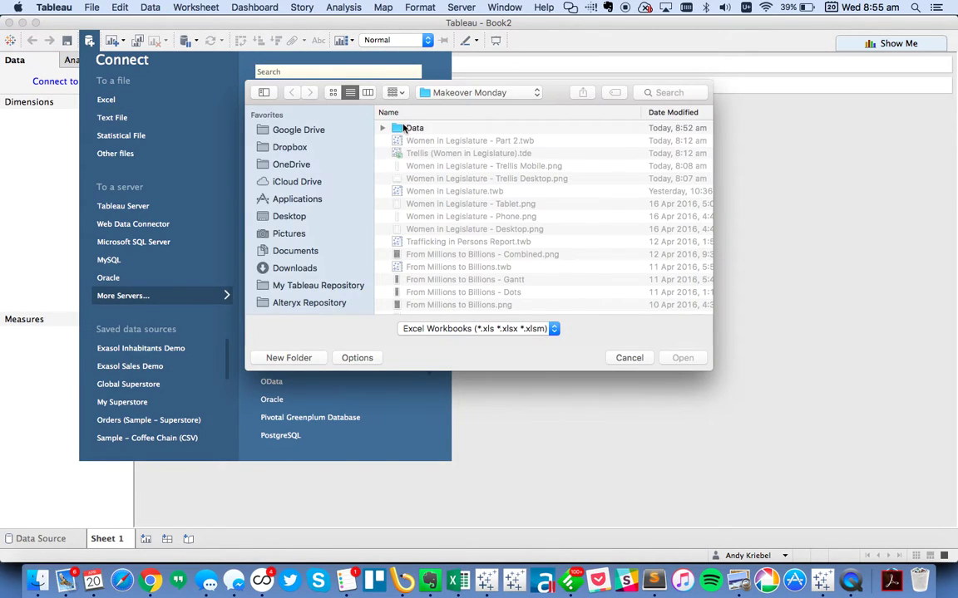
{"action": "double_click", "coordinate": [400, 128]}
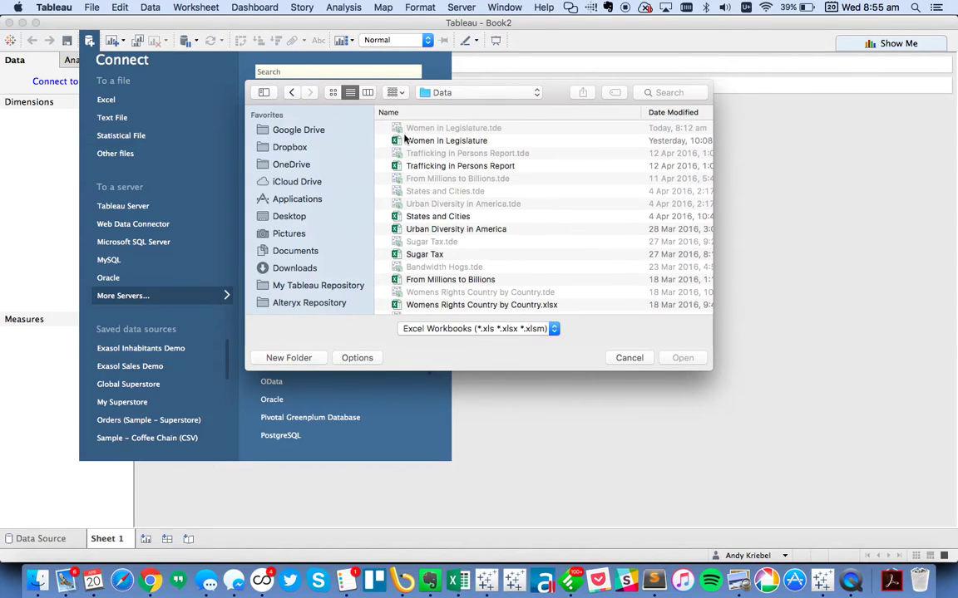
{"action": "left_click", "coordinate": [404, 141]}
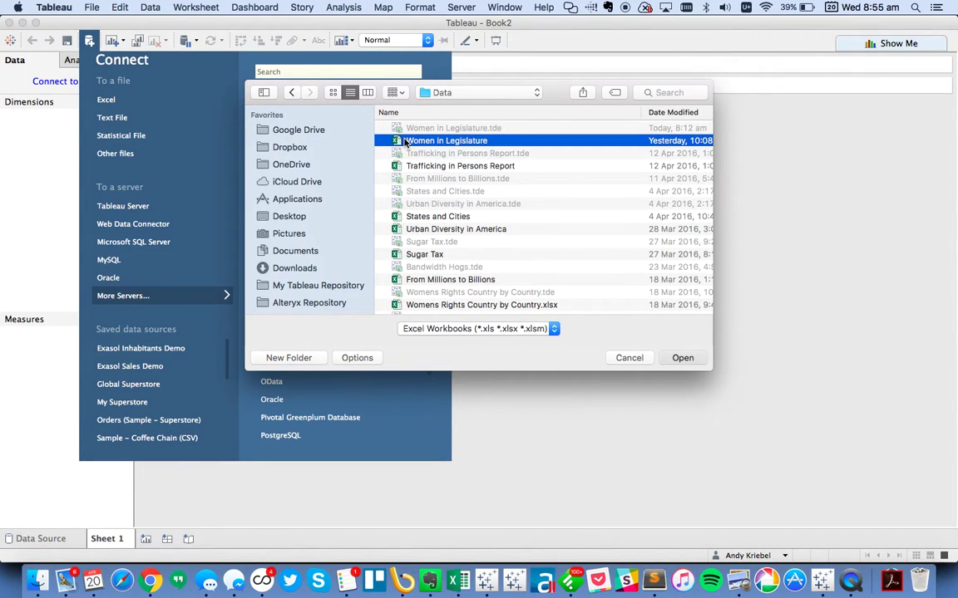
{"action": "double_click", "coordinate": [406, 141]}
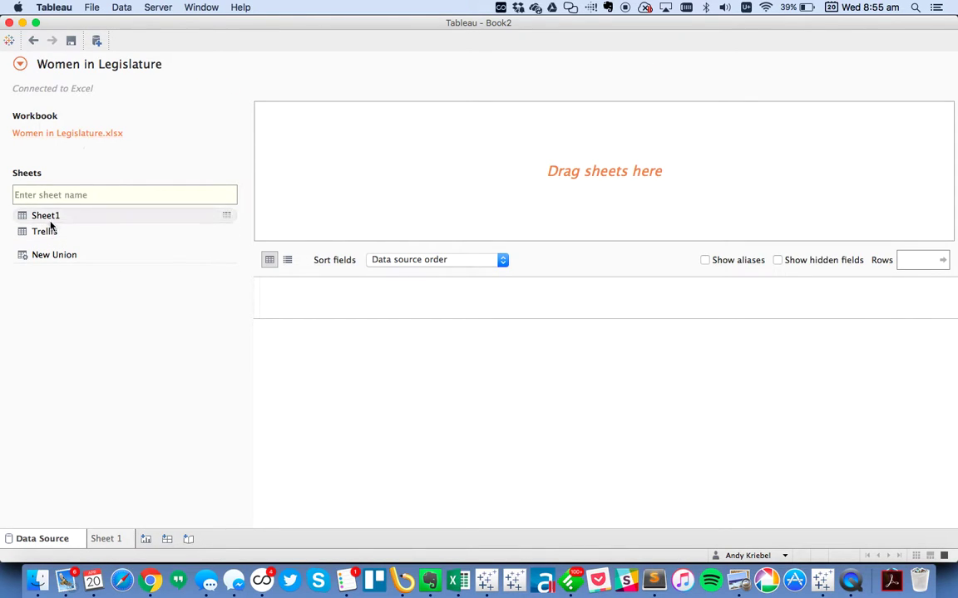
Add Sheet1 to the canvas and left-join the Trellis sheet to it on State.
{"action": "left_click_drag", "start_coordinate": [66, 218], "coordinate": [318, 189]}
{"action": "left_click_drag", "start_coordinate": [71, 233], "coordinate": [528, 138]}
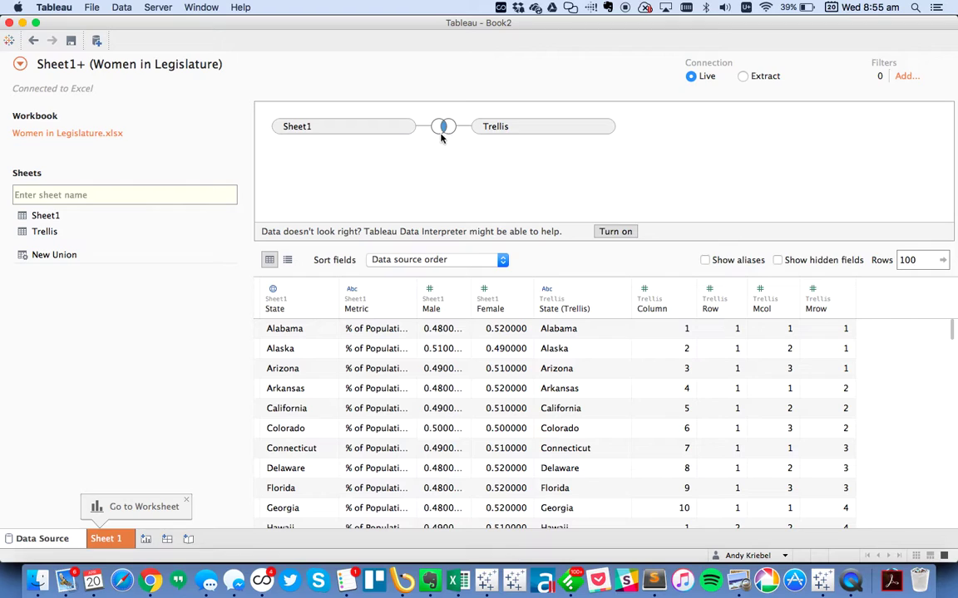
{"action": "left_click", "coordinate": [442, 127]}
{"action": "left_click", "coordinate": [411, 169]}
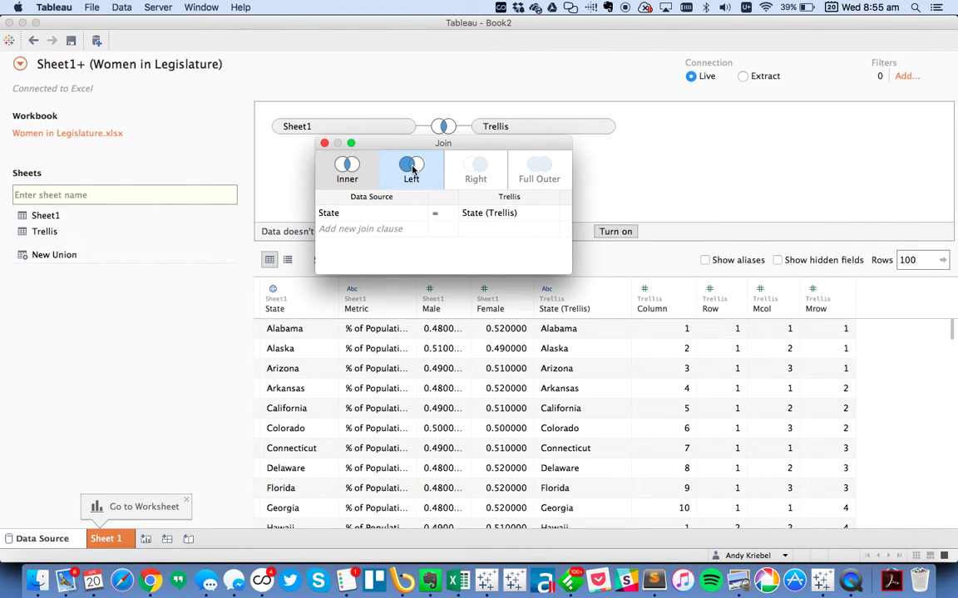
{"action": "left_click", "coordinate": [647, 161]}
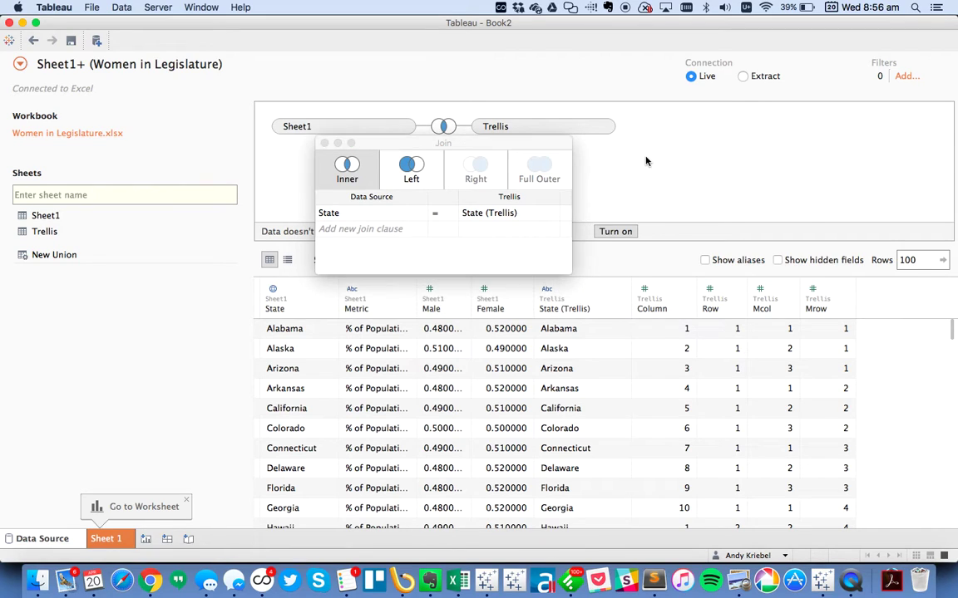
{"action": "left_click", "coordinate": [325, 143]}
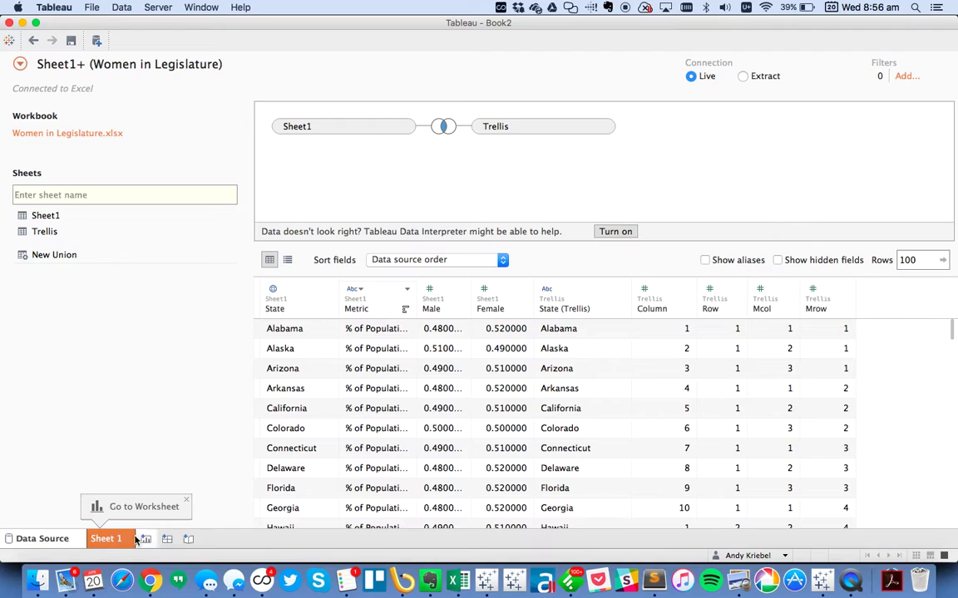
On Sheet 1, convert the four Trellis measures, from Column through Row, into dimensions.
{"action": "left_click", "coordinate": [123, 536]}
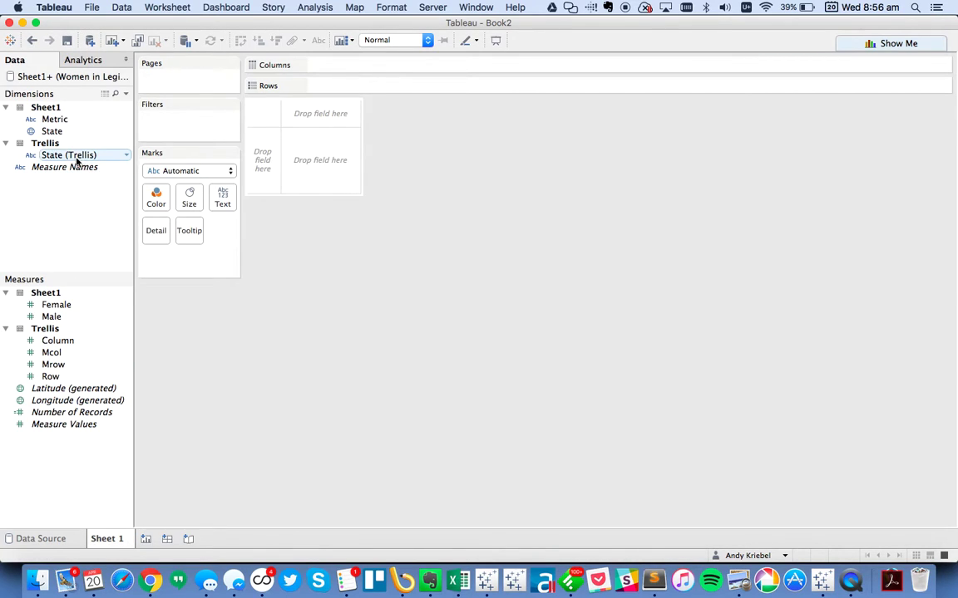
{"action": "left_click", "coordinate": [50, 340]}
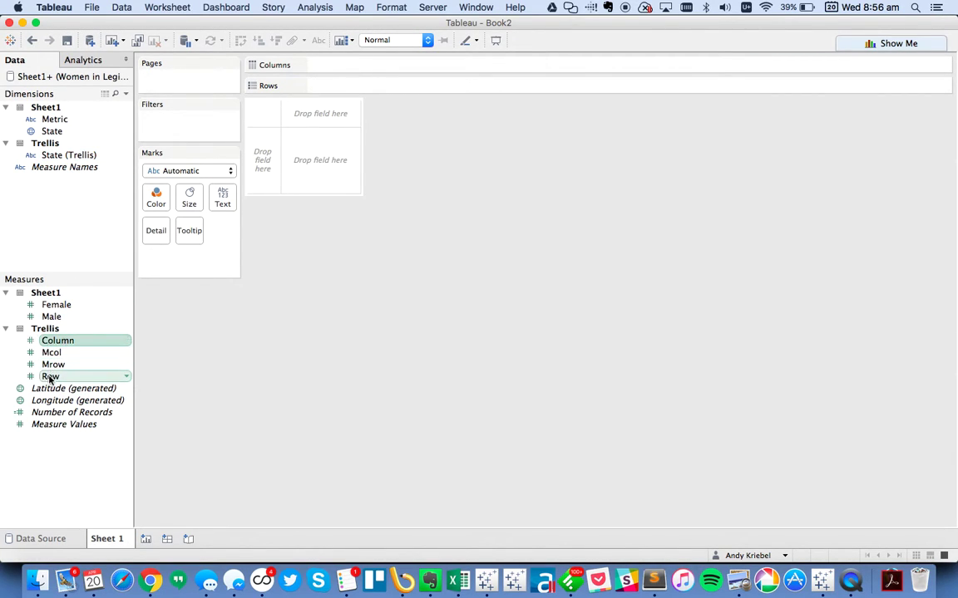
{"action": "left_click", "coordinate": [50, 377], "text": "shift"}
{"action": "left_click_drag", "start_coordinate": [58, 340], "coordinate": [55, 214]}
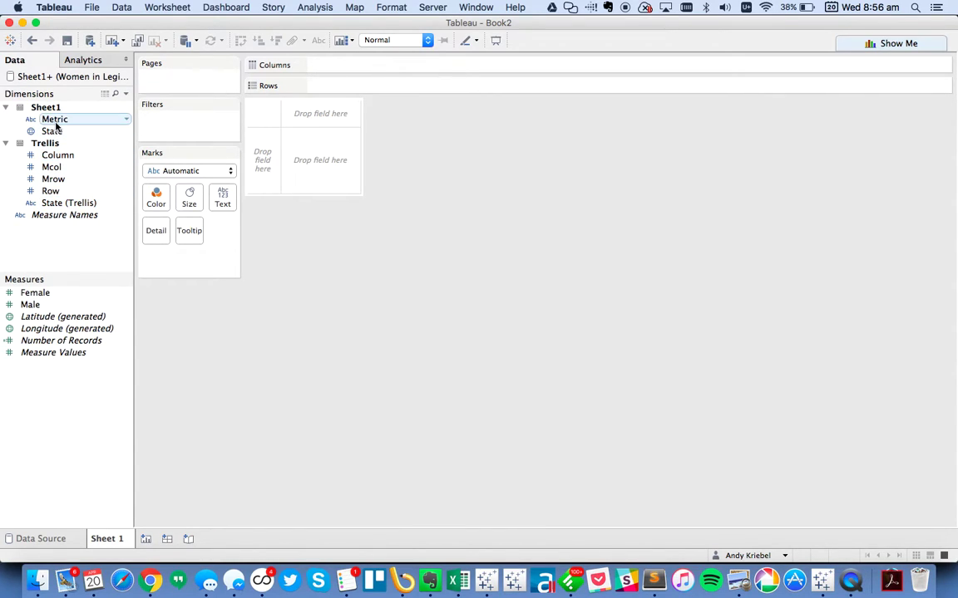
Build a line chart of Female and Male on one shared axis by Metric, coloured by Measure Names.
{"action": "left_click_drag", "start_coordinate": [55, 122], "coordinate": [339, 70]}
{"action": "mouse_move", "coordinate": [280, 116]}
{"action": "left_mouse_down"}
{"action": "mouse_move", "coordinate": [353, 137]}
{"action": "mouse_move", "coordinate": [325, 146]}
{"action": "mouse_move", "coordinate": [293, 135]}
{"action": "mouse_move", "coordinate": [294, 166]}
{"action": "left_mouse_up"}
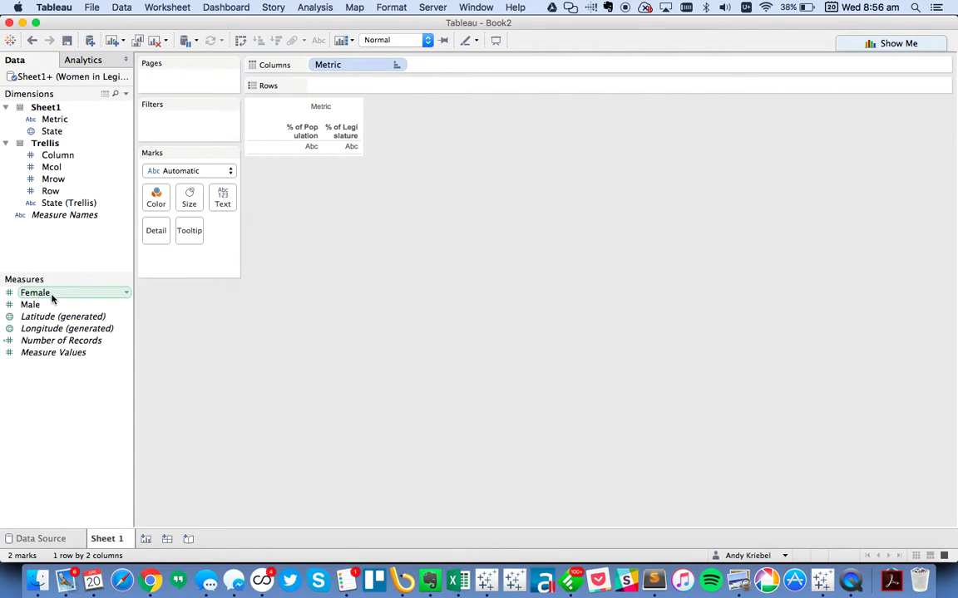
{"action": "left_click_drag", "start_coordinate": [50, 305], "coordinate": [327, 92]}
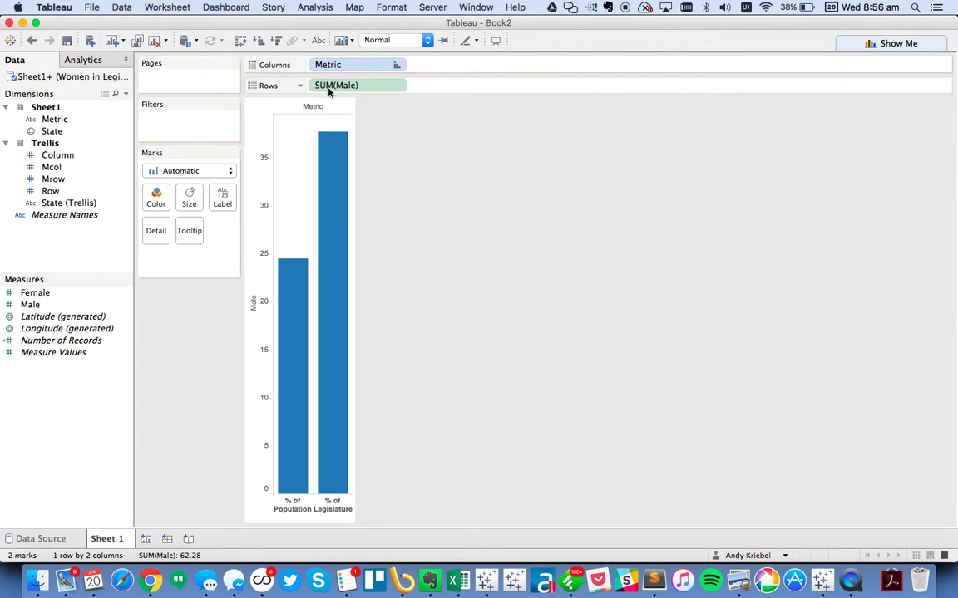
{"action": "left_click_drag", "start_coordinate": [47, 293], "coordinate": [260, 291]}
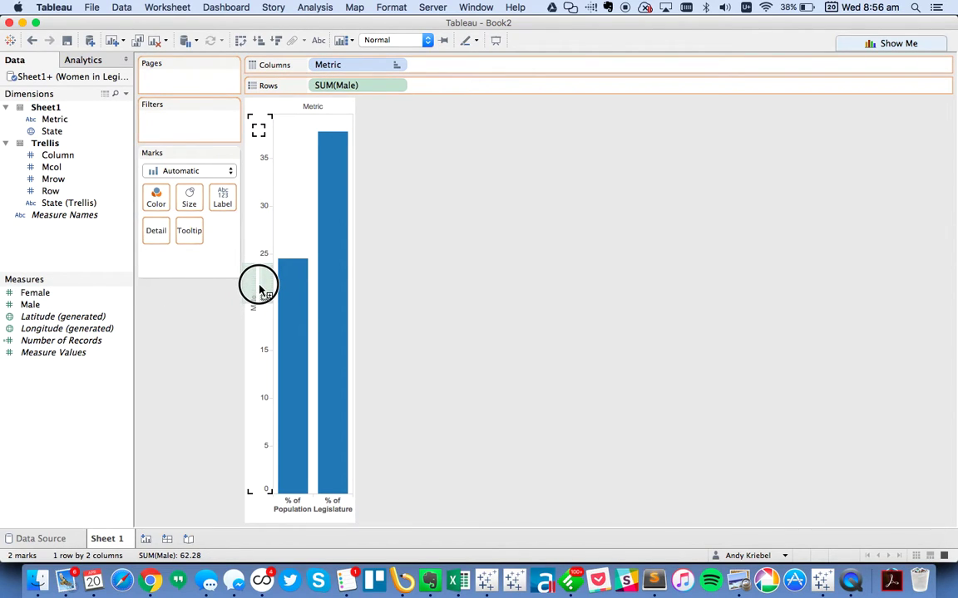
{"action": "left_click_drag", "start_coordinate": [260, 290], "coordinate": [258, 289]}
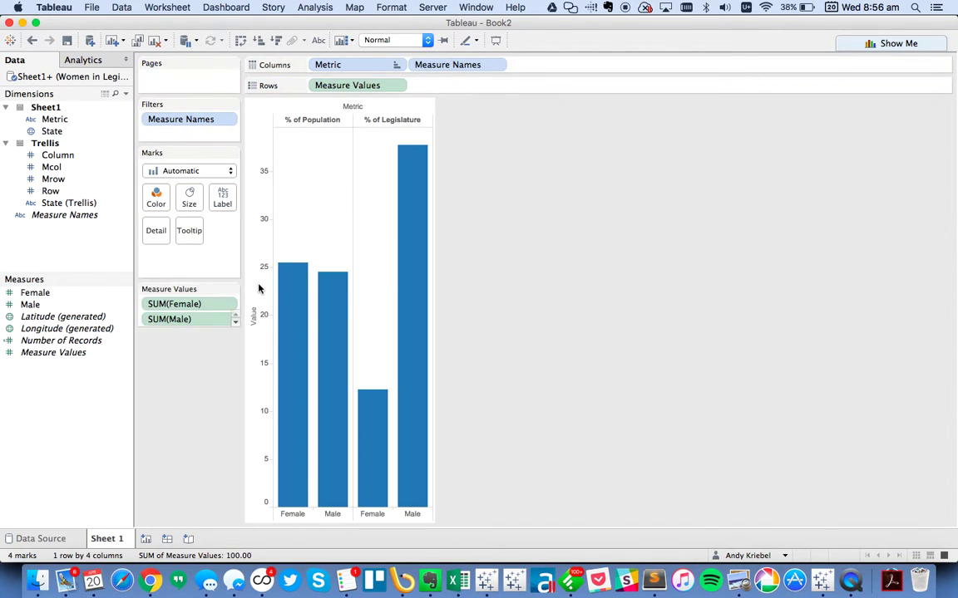
{"action": "left_click_drag", "start_coordinate": [436, 65], "coordinate": [158, 196]}
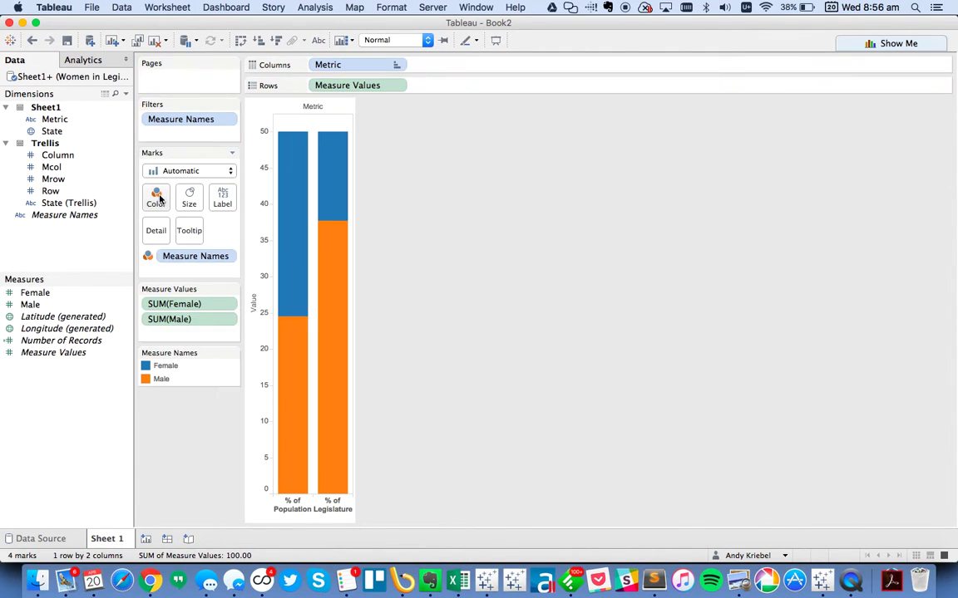
{"action": "left_click", "coordinate": [175, 171]}
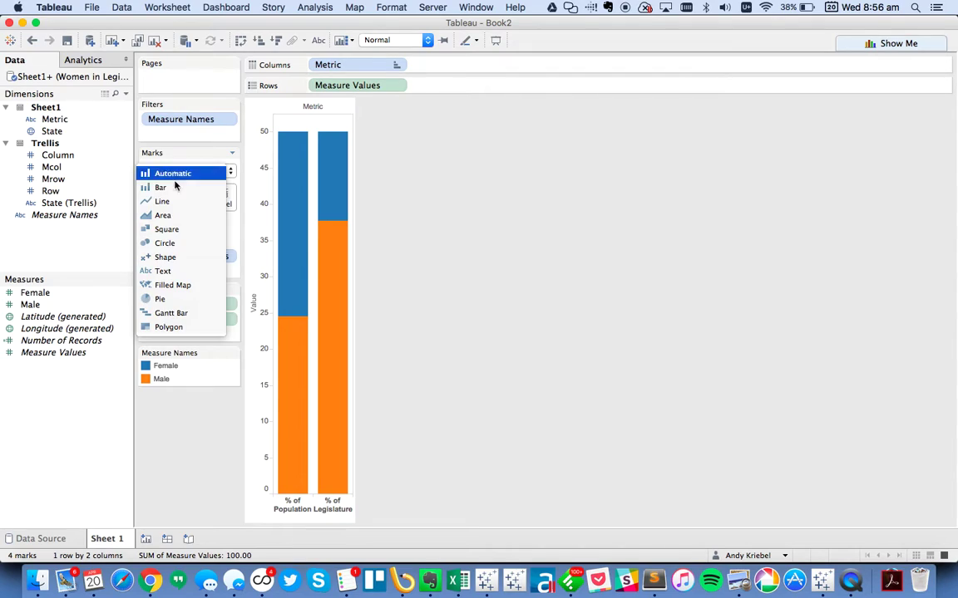
{"action": "left_click", "coordinate": [175, 201]}
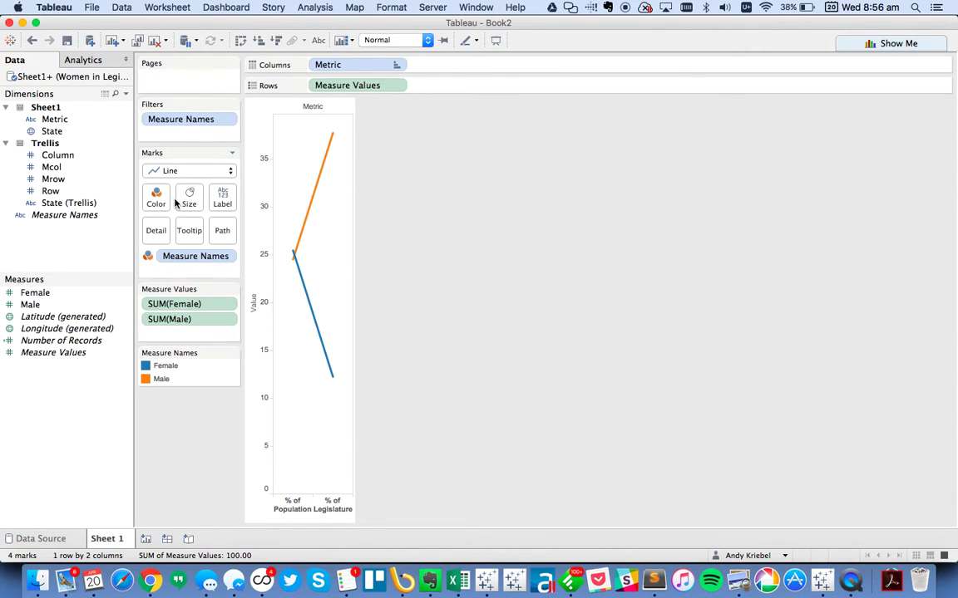
In the Measure Names colour legend, make Female yellow and Male grey-blue.
{"action": "double_click", "coordinate": [201, 381]}
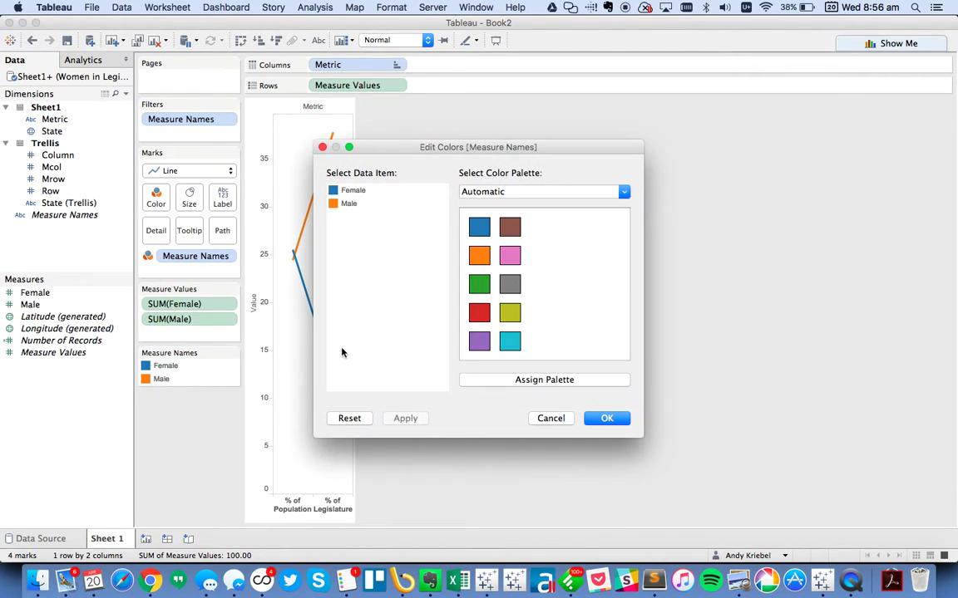
{"action": "double_click", "coordinate": [333, 192]}
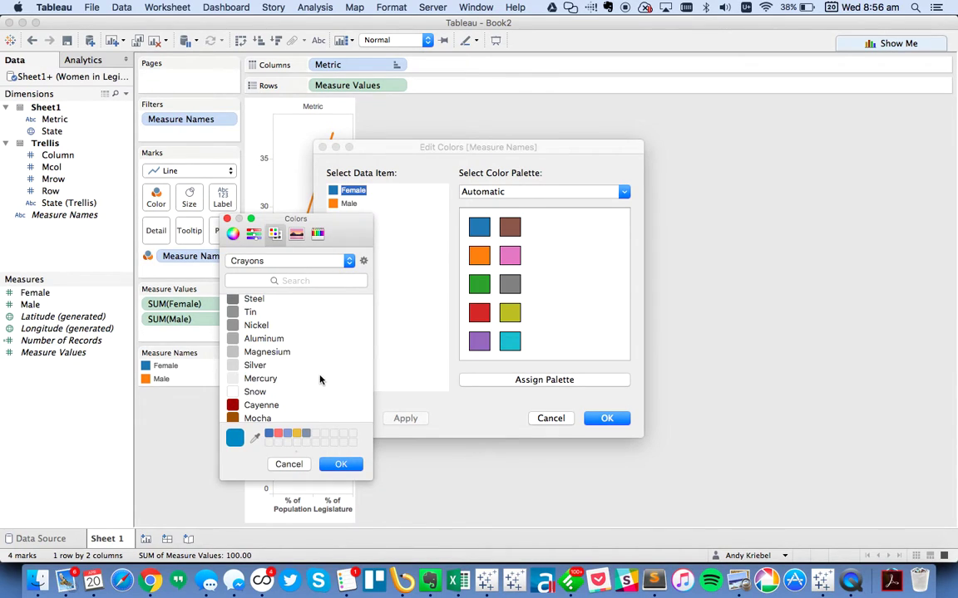
{"action": "left_click", "coordinate": [297, 434]}
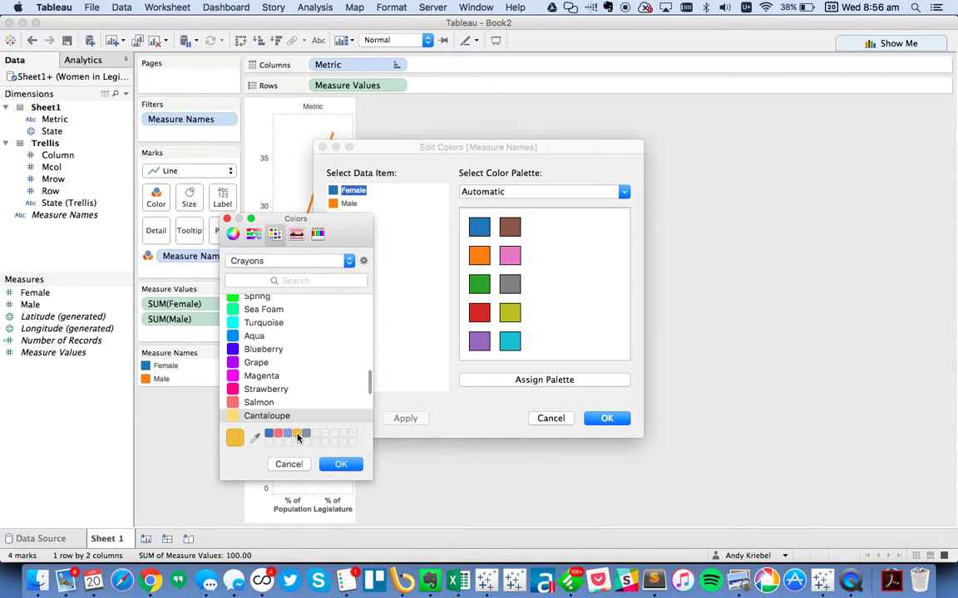
{"action": "left_click", "coordinate": [340, 464]}
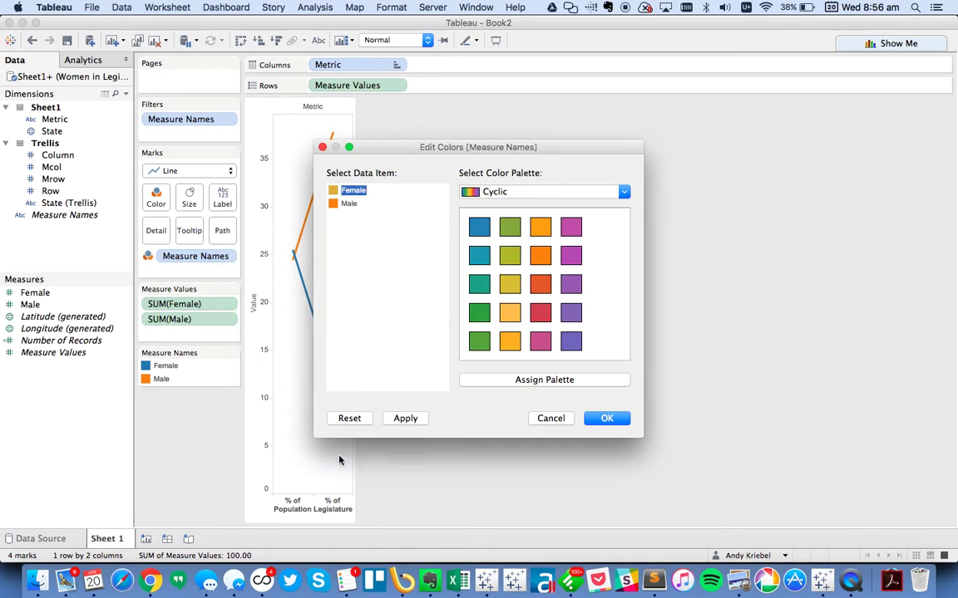
{"action": "double_click", "coordinate": [333, 202]}
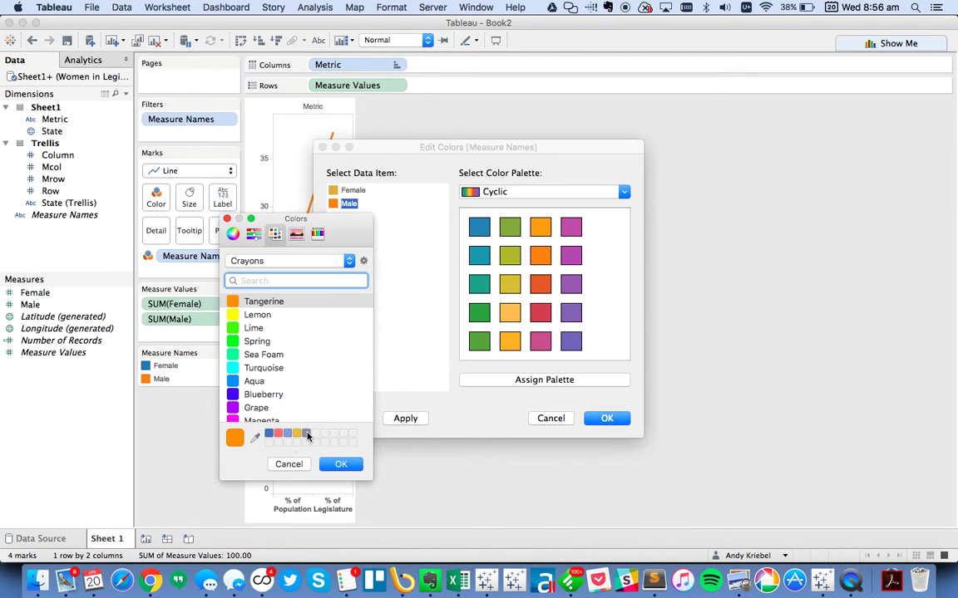
{"action": "left_click", "coordinate": [307, 434]}
{"action": "left_click", "coordinate": [340, 465]}
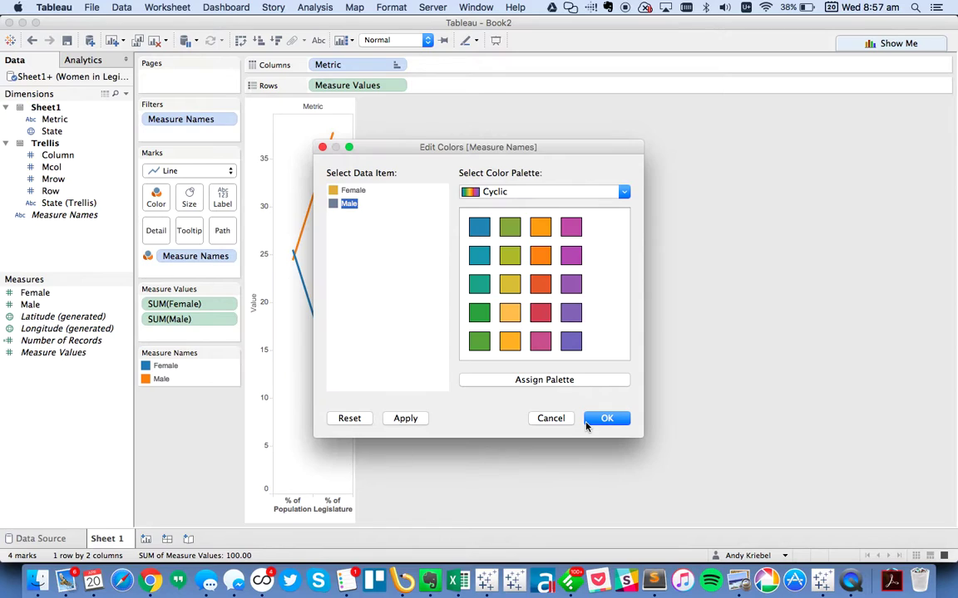
{"action": "left_click", "coordinate": [606, 419]}
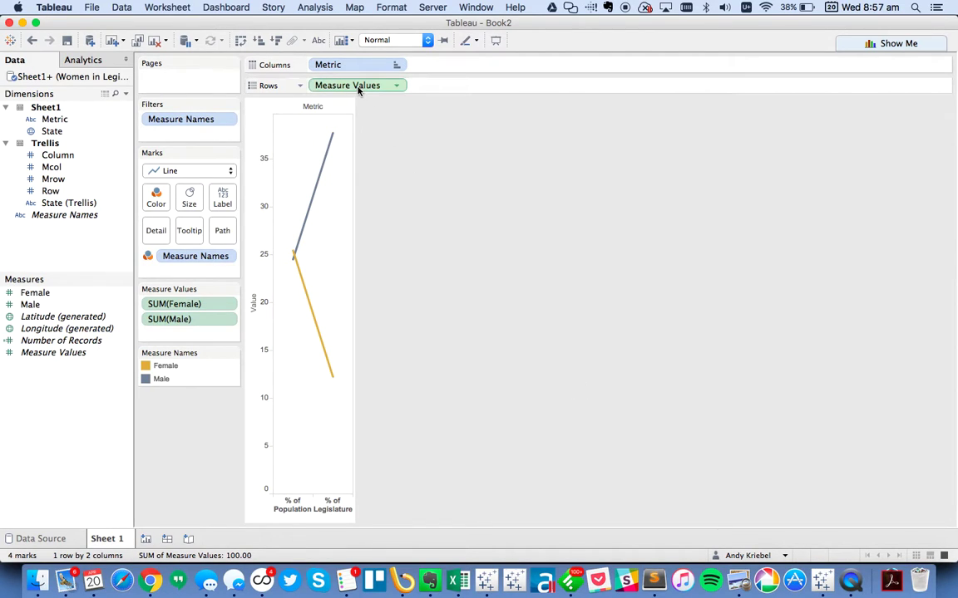
Add a second Measure Values axis as a synchronized dual axis with Circle marks.
{"action": "left_click_drag", "start_coordinate": [358, 87], "coordinate": [425, 89]}
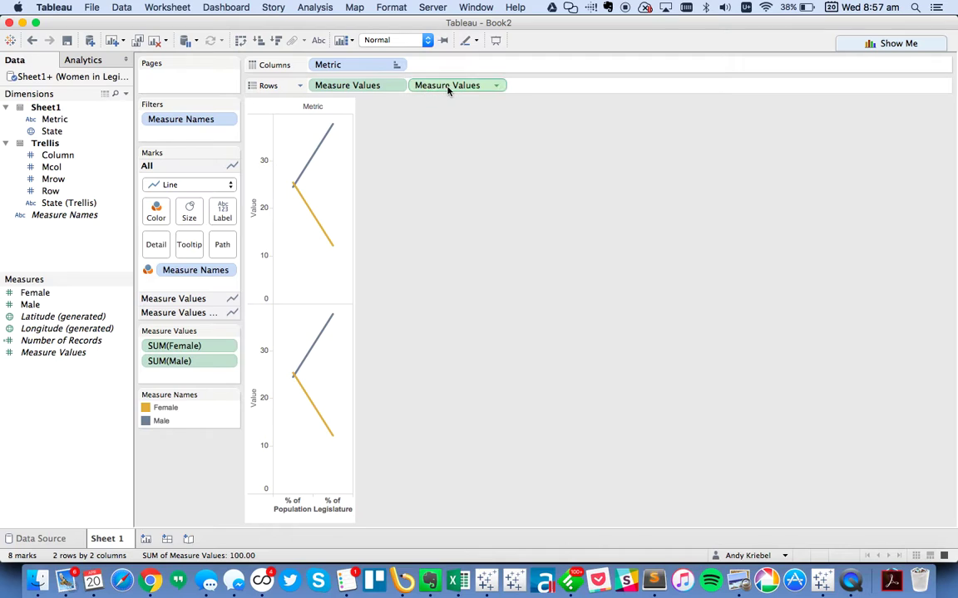
{"action": "left_click_drag", "start_coordinate": [449, 89], "coordinate": [335, 172]}
{"action": "right_click", "coordinate": [361, 188]}
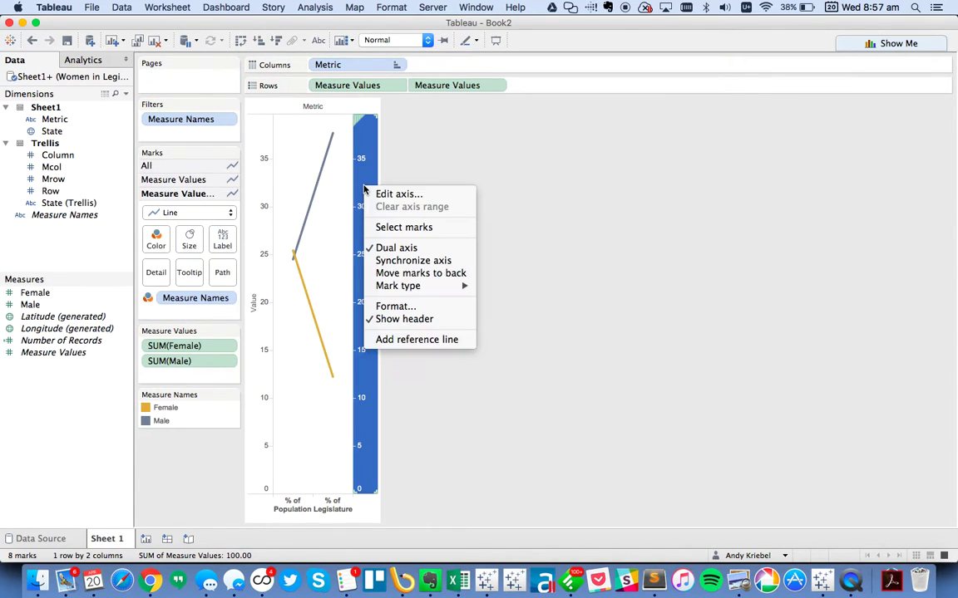
{"action": "left_click", "coordinate": [398, 263]}
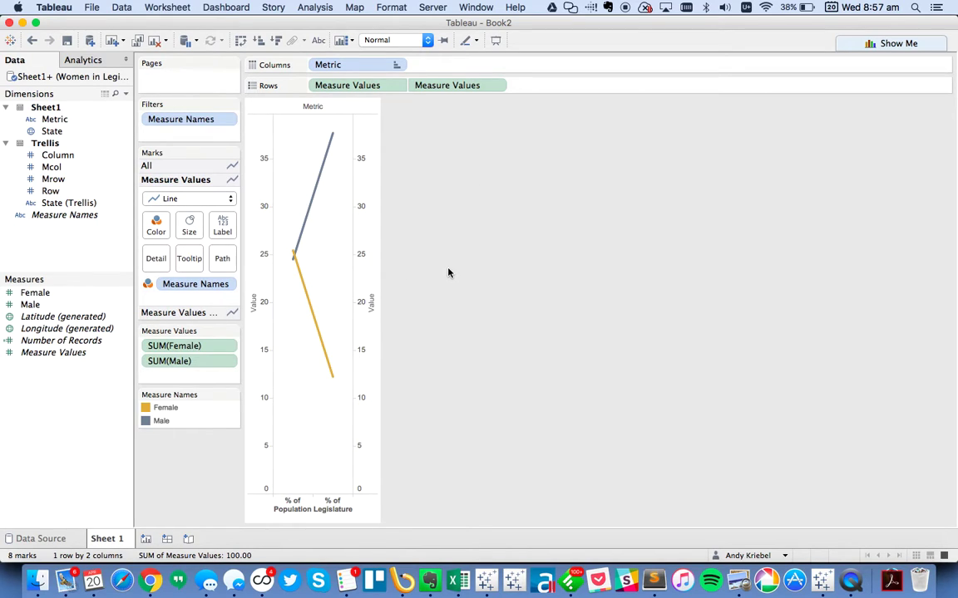
{"action": "left_click", "coordinate": [368, 256]}
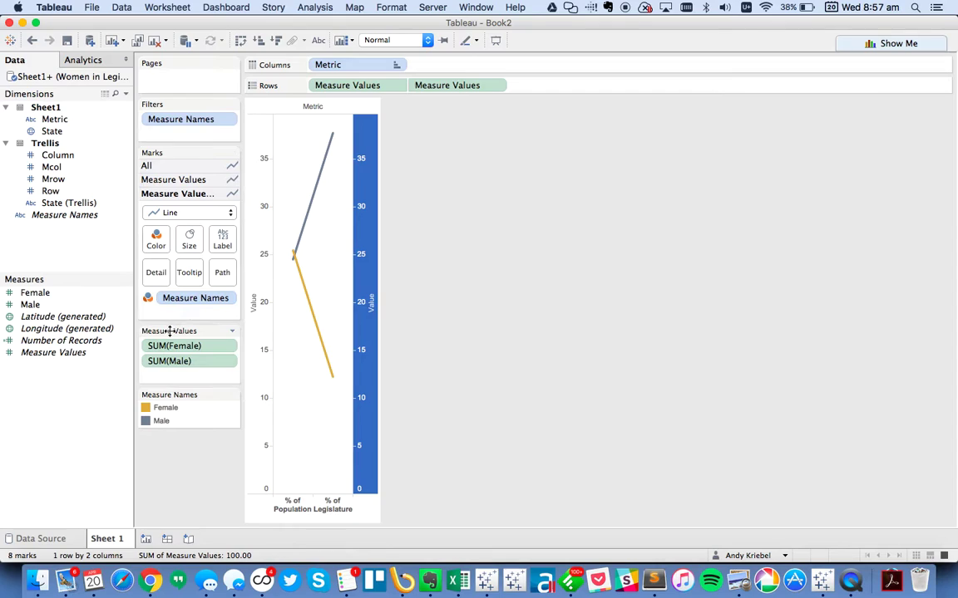
{"action": "left_click", "coordinate": [167, 214]}
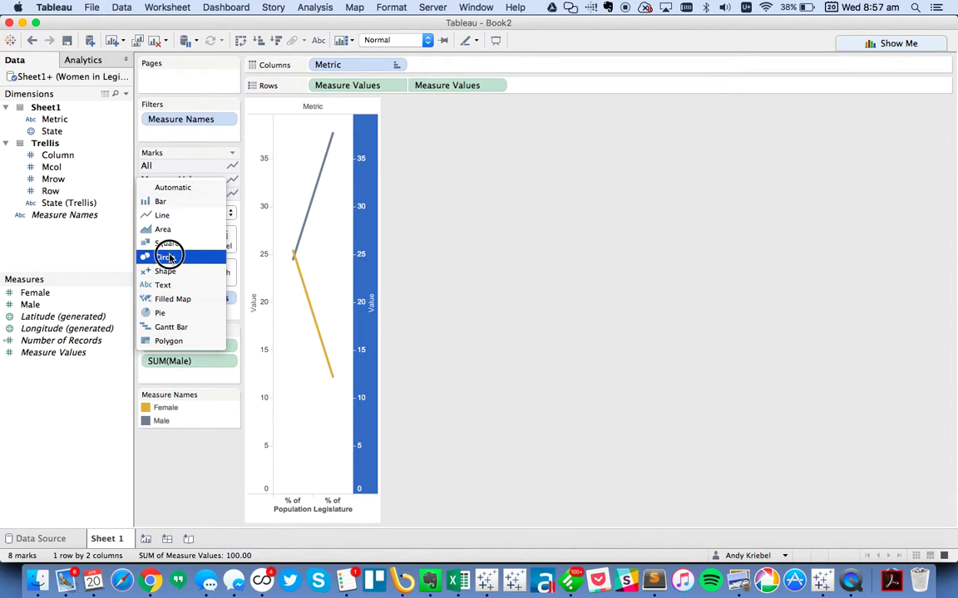
{"action": "left_click", "coordinate": [165, 257]}
Make the lines thinner and shrink the circles to small dots.
{"action": "left_click", "coordinate": [189, 223]}
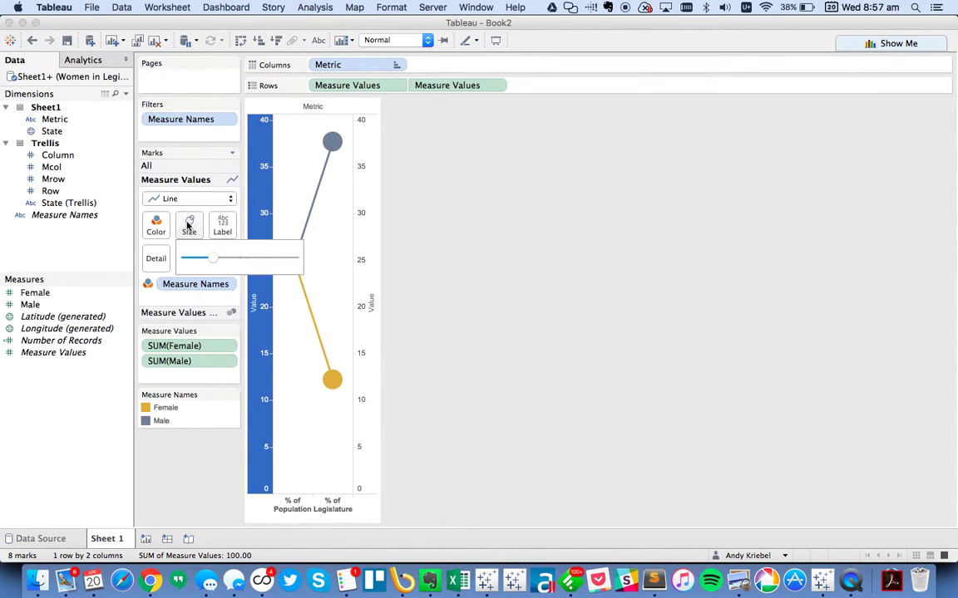
{"action": "left_click_drag", "start_coordinate": [209, 261], "coordinate": [196, 262]}
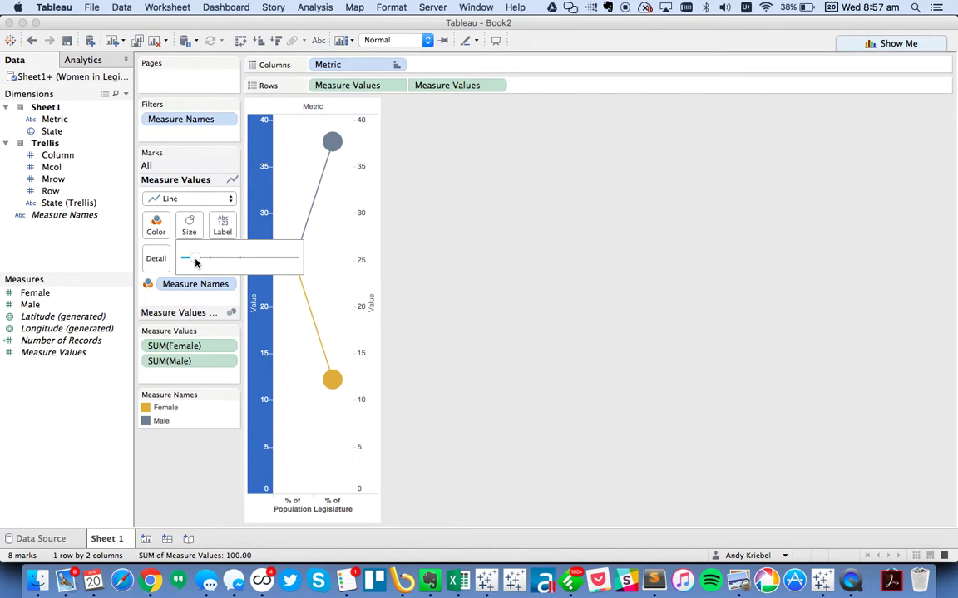
{"action": "left_click", "coordinate": [291, 205]}
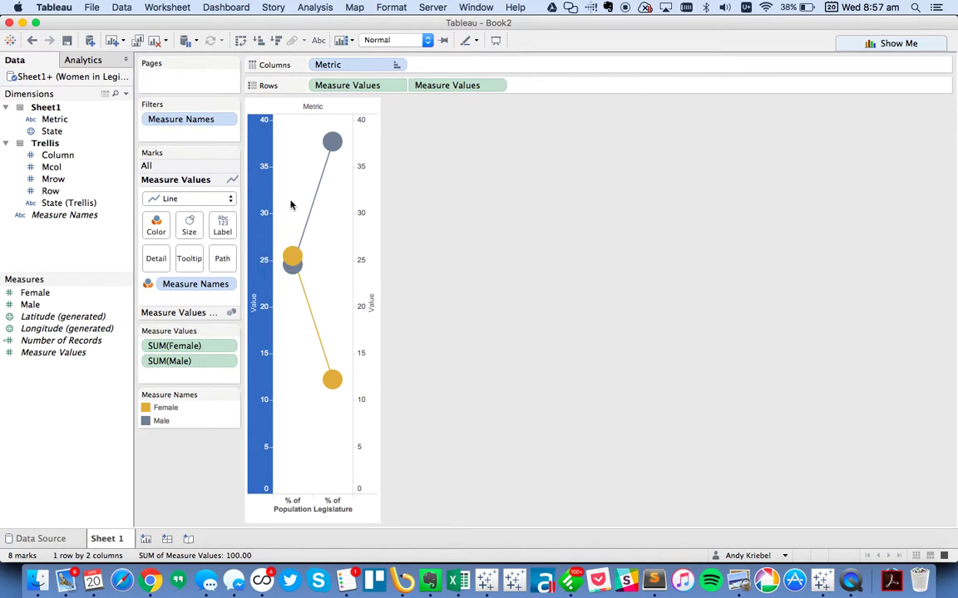
{"action": "left_click", "coordinate": [179, 311]}
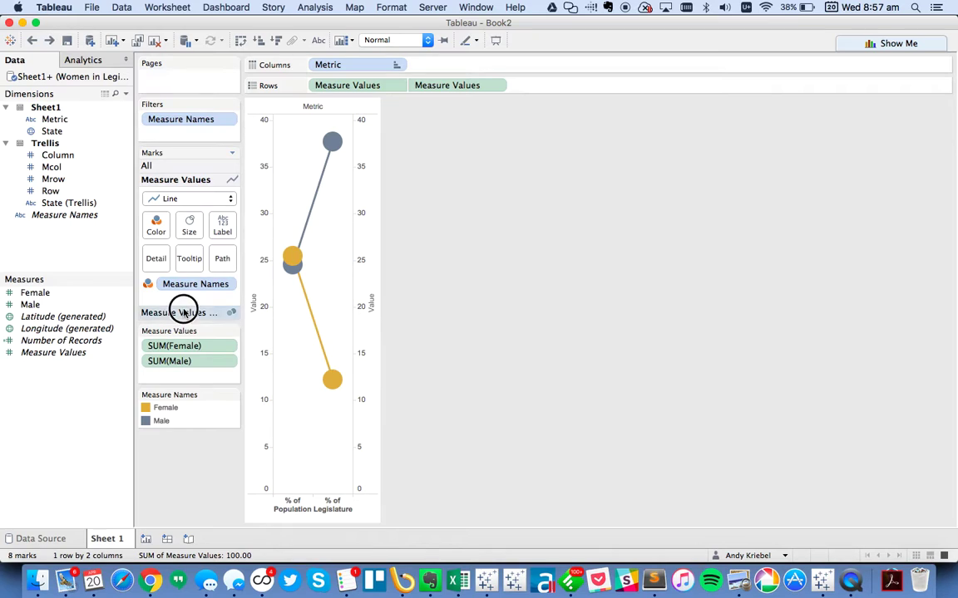
{"action": "left_click", "coordinate": [187, 238]}
{"action": "left_click_drag", "start_coordinate": [211, 275], "coordinate": [196, 275]}
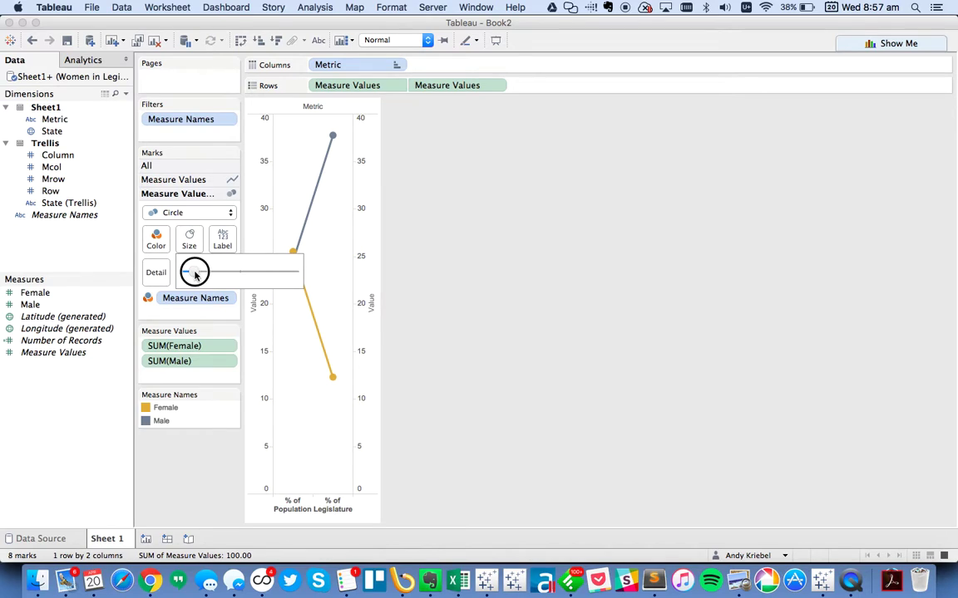
{"action": "left_click", "coordinate": [283, 207]}
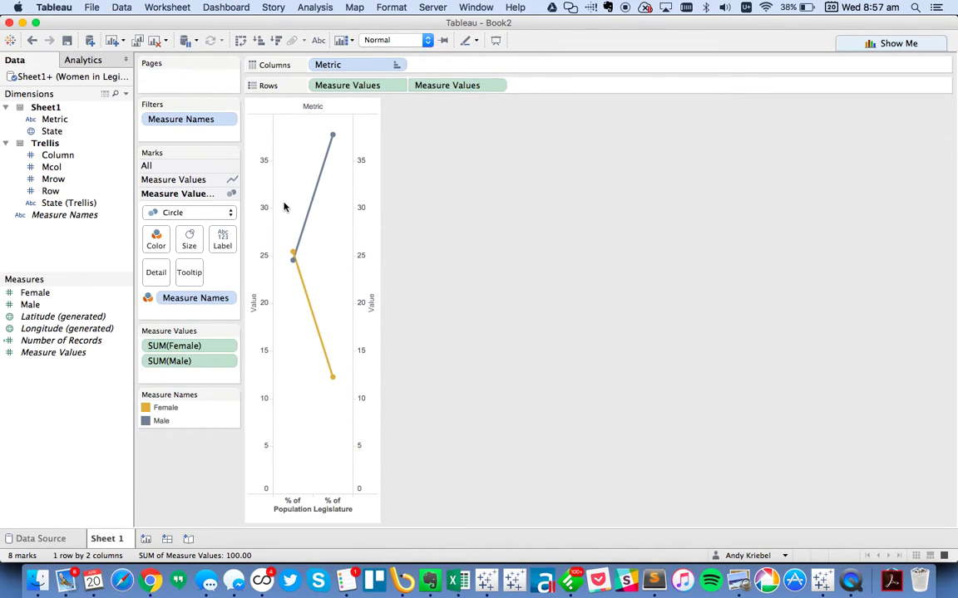
Hide the Metric column header and the duplicate right-hand value axis header.
{"action": "left_click", "coordinate": [397, 65]}
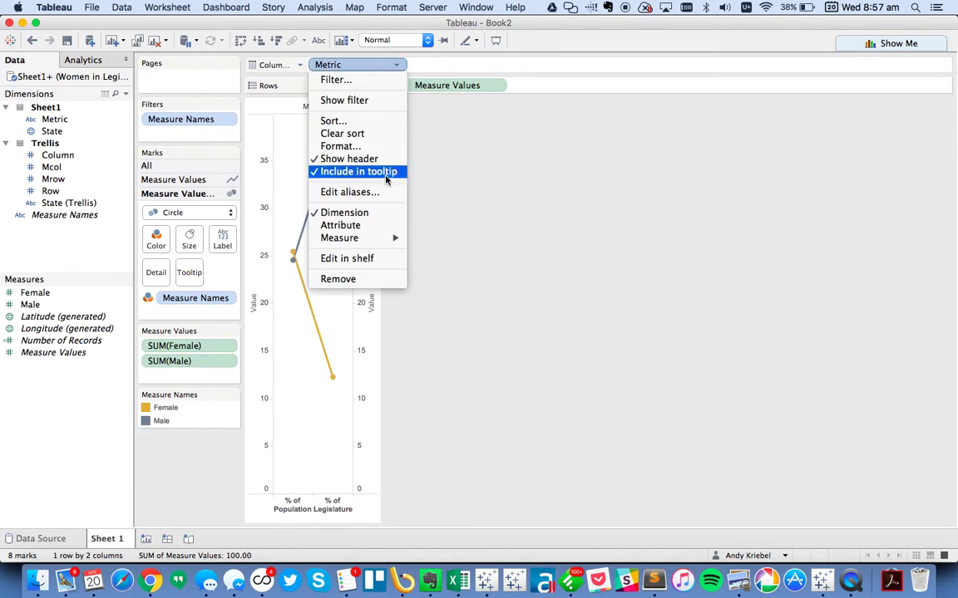
{"action": "left_click", "coordinate": [377, 160]}
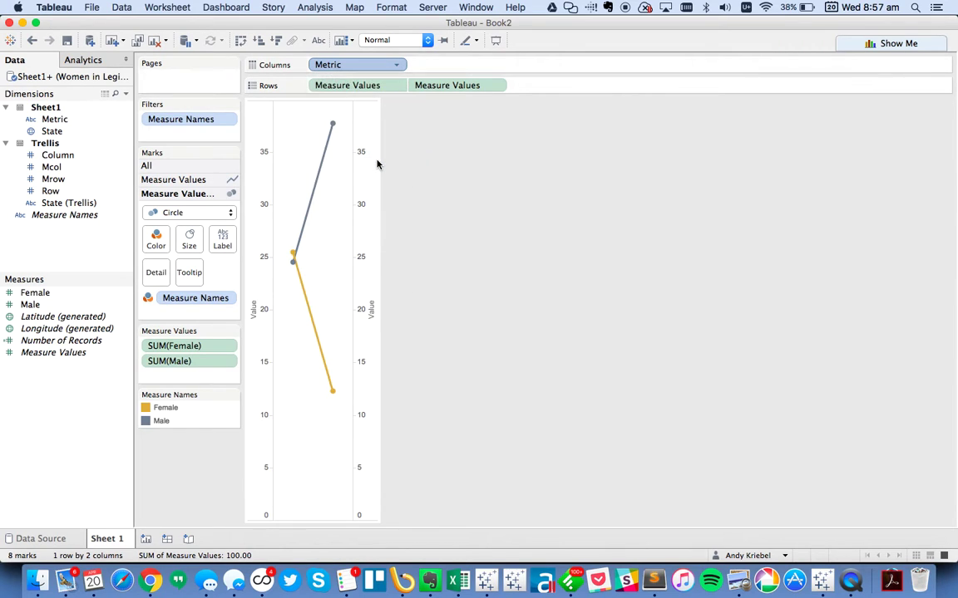
{"action": "right_click", "coordinate": [375, 163]}
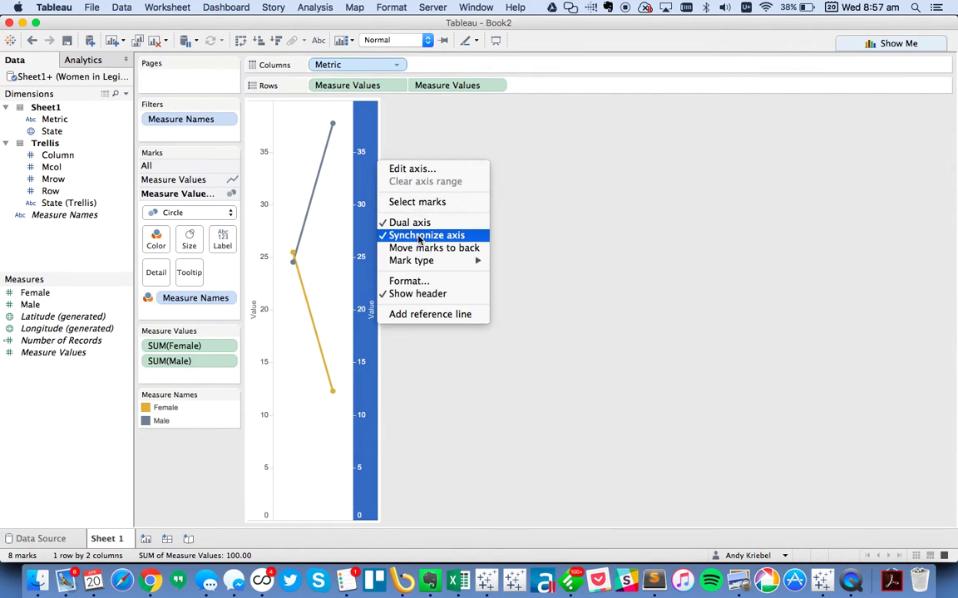
{"action": "left_click", "coordinate": [425, 294]}
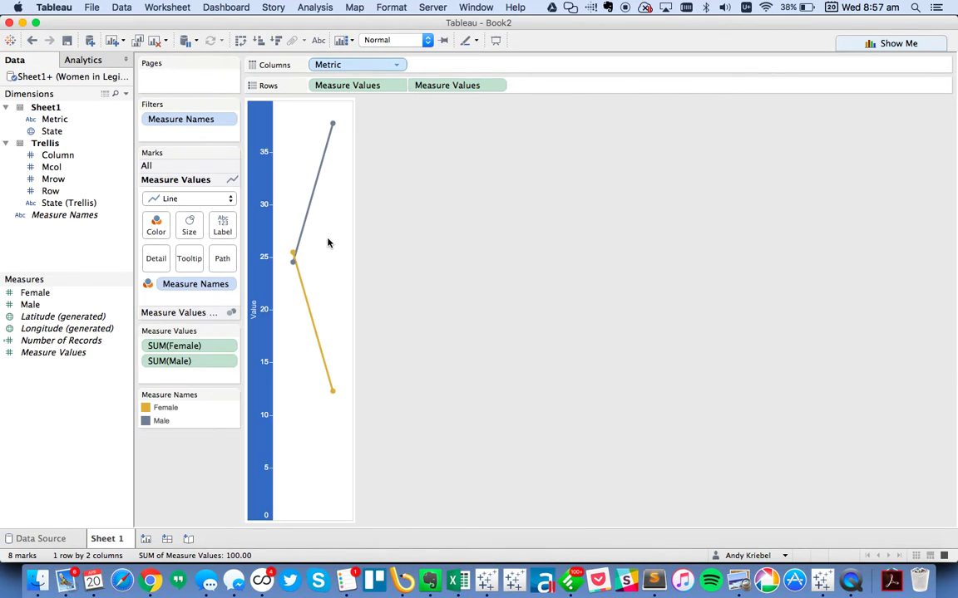
Delete the Value title from the left axis, then check the browser's reference design.
{"action": "double_click", "coordinate": [258, 265]}
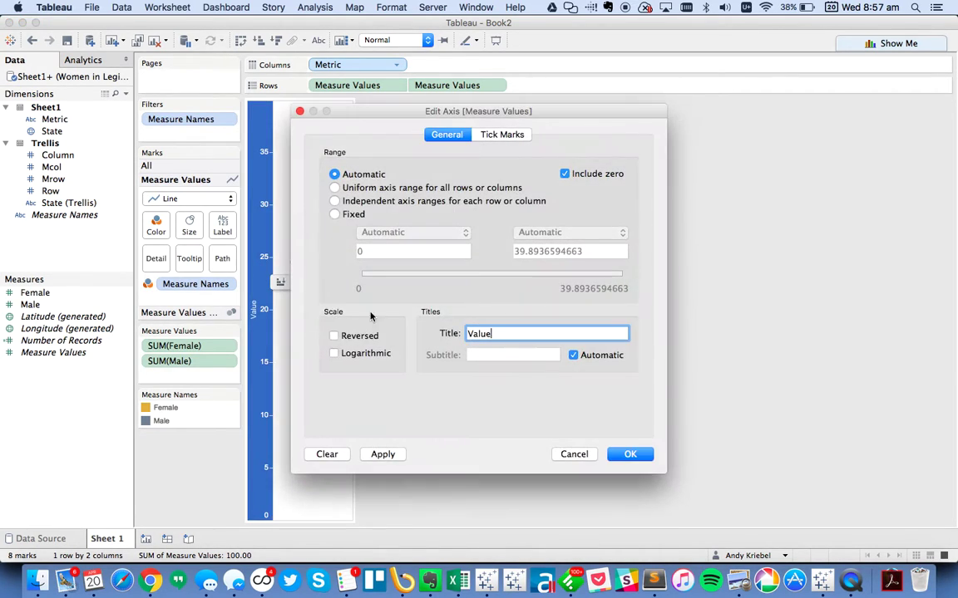
{"action": "double_click", "coordinate": [503, 333]}
{"action": "key", "text": "BackSpace"}
{"action": "key", "text": "super+Tab"}
{"action": "key", "text": "super+Tab"}
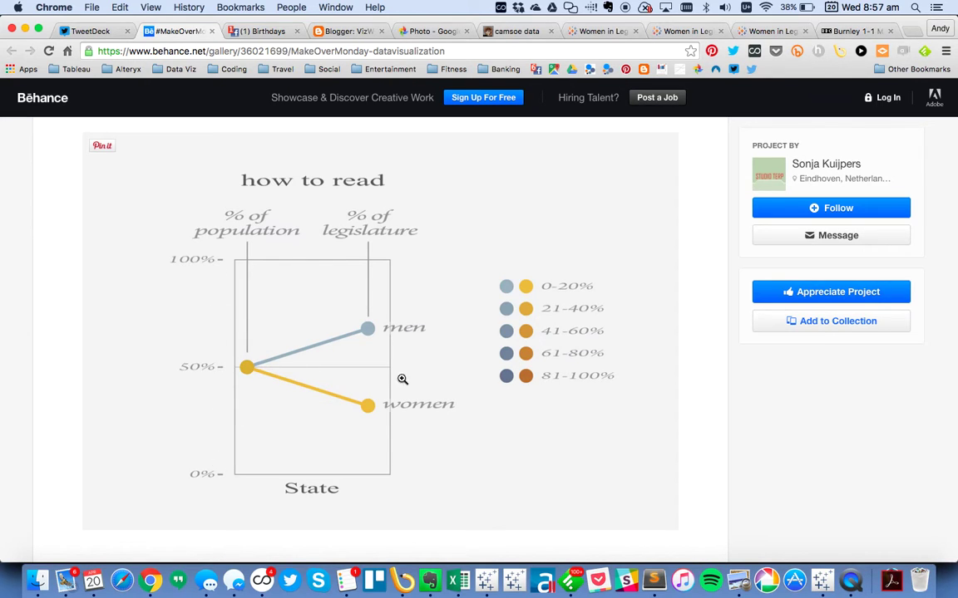
Fix the value axis range to end at 1, with major ticks fixed every 0.5.
{"action": "key", "text": "super+Tab"}
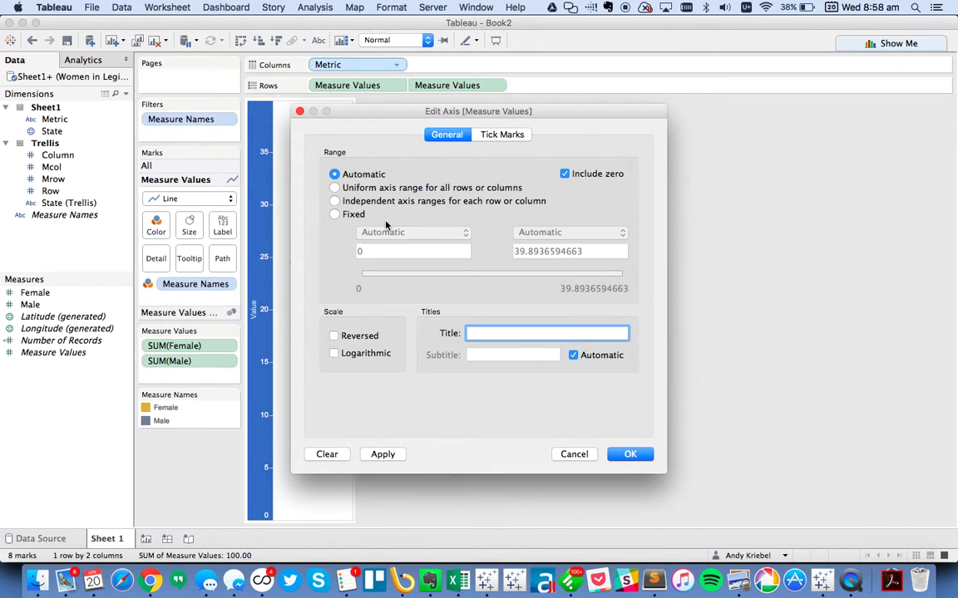
{"action": "left_click", "coordinate": [349, 214]}
{"action": "key", "text": "Tab"}
{"action": "key", "text": "Tab"}
{"action": "type", "text": "1"}
{"action": "key", "text": "Tab"}
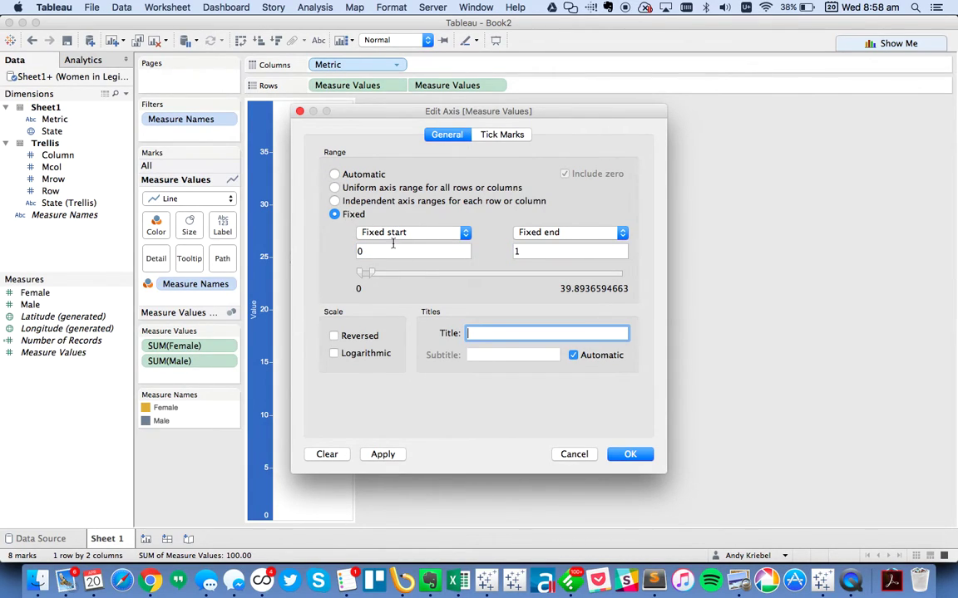
{"action": "left_click", "coordinate": [499, 134]}
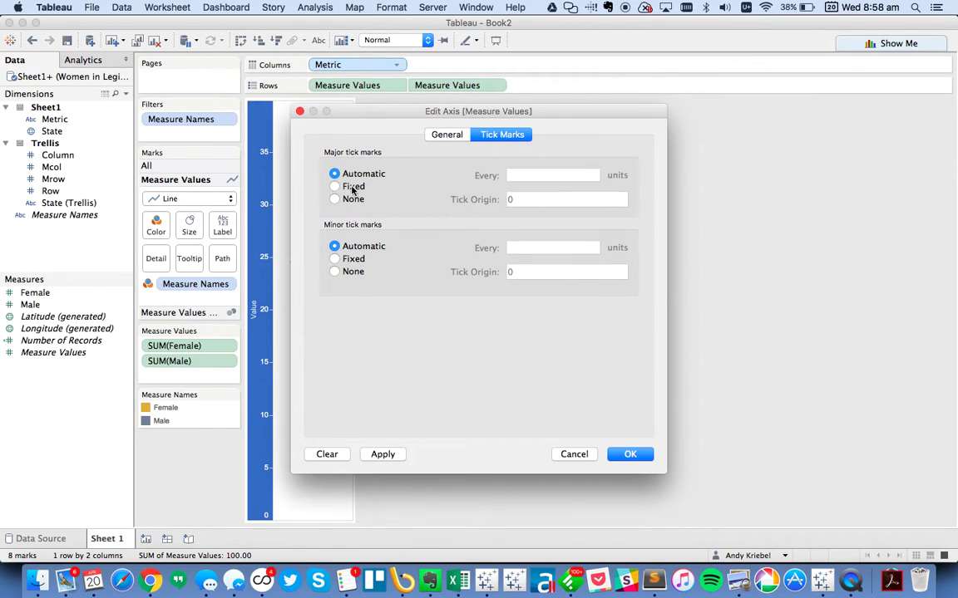
{"action": "left_click", "coordinate": [334, 186]}
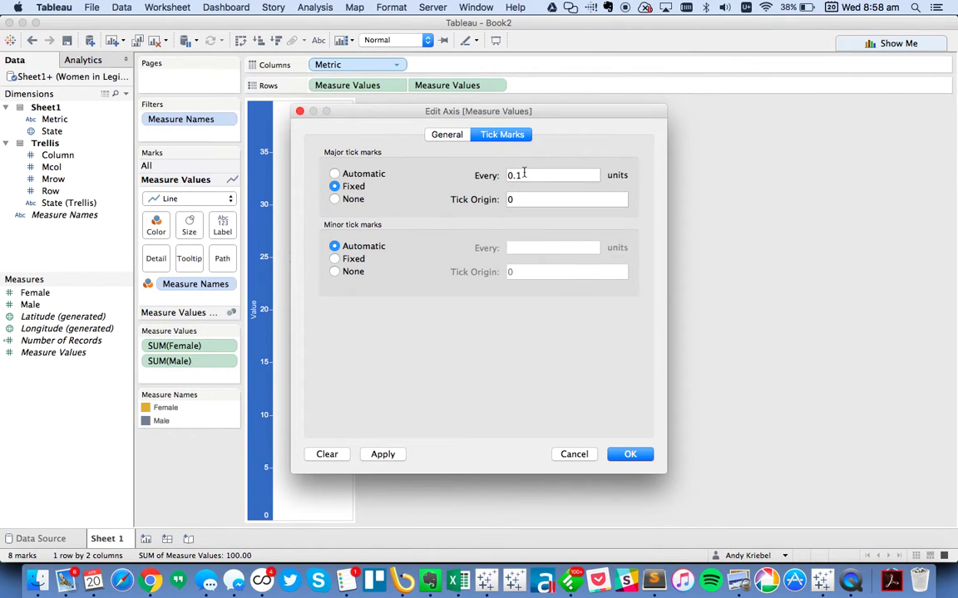
{"action": "left_click", "coordinate": [523, 174]}
{"action": "type", "text": "5"}
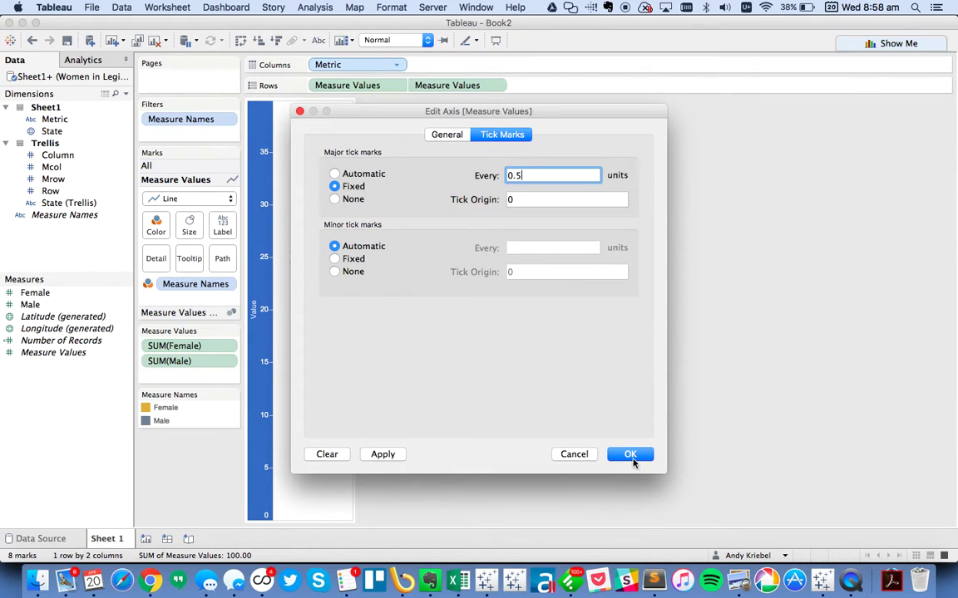
{"action": "left_click", "coordinate": [630, 453]}
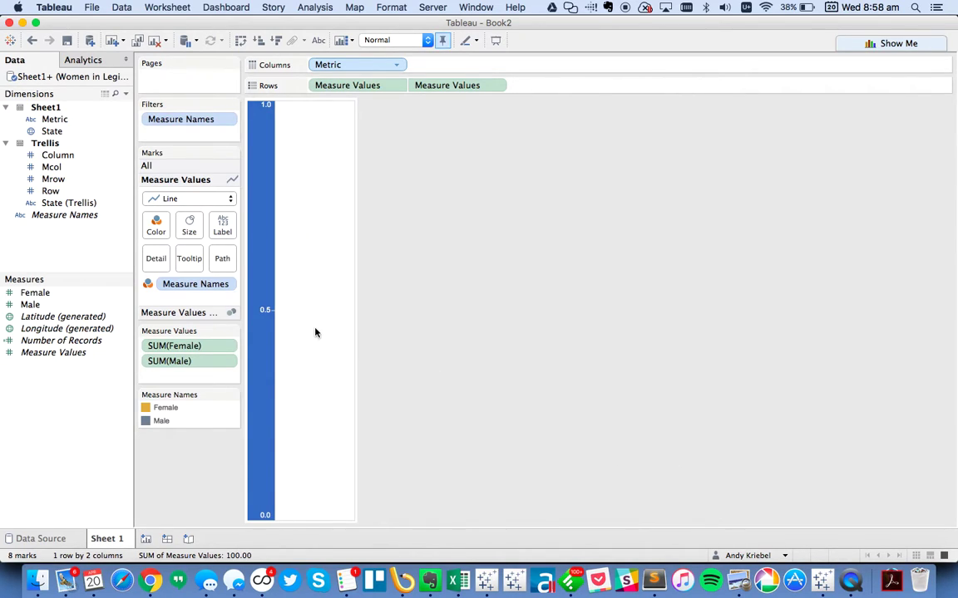
Try and undo an Average aggregation on Female, then put State on Detail for all marks.
{"action": "left_click", "coordinate": [298, 283]}
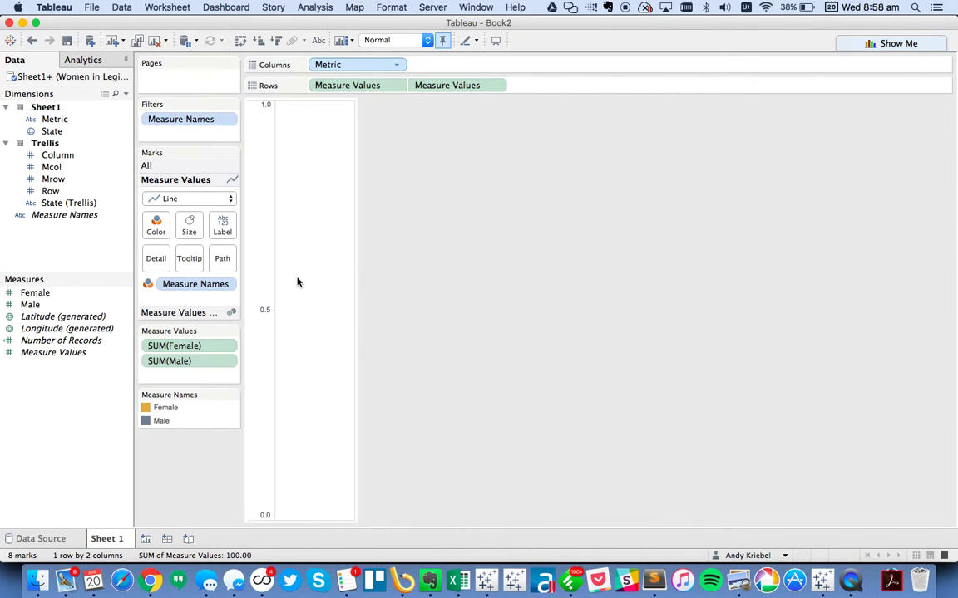
{"action": "left_click", "coordinate": [229, 346]}
{"action": "mouse_move", "coordinate": [232, 448]}
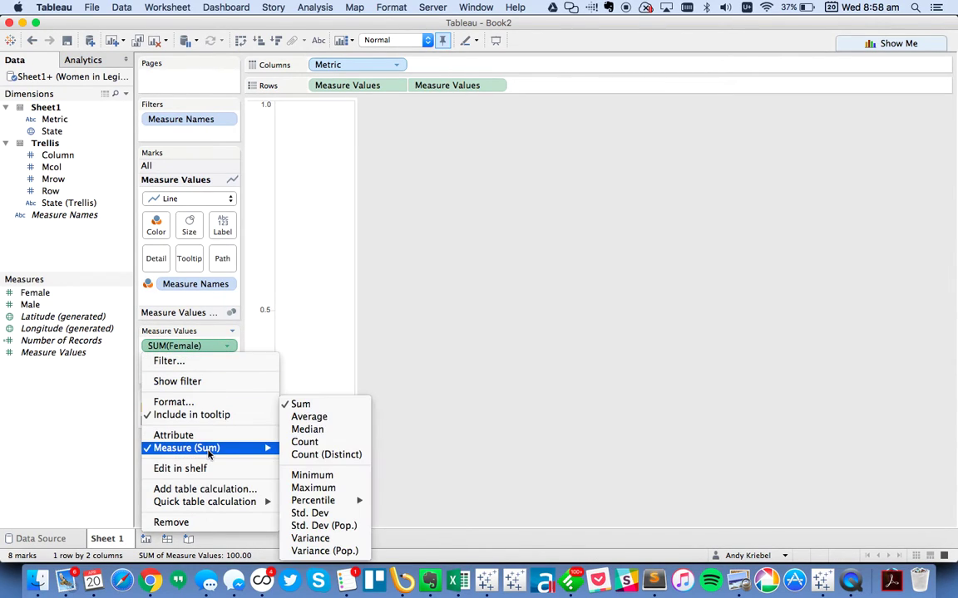
{"action": "left_click", "coordinate": [299, 419]}
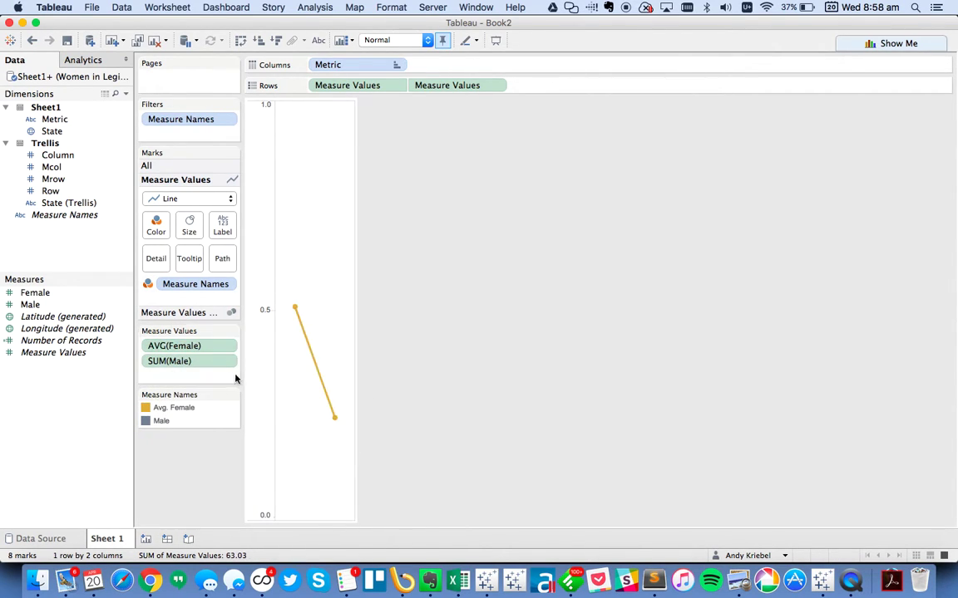
{"action": "left_click", "coordinate": [229, 362]}
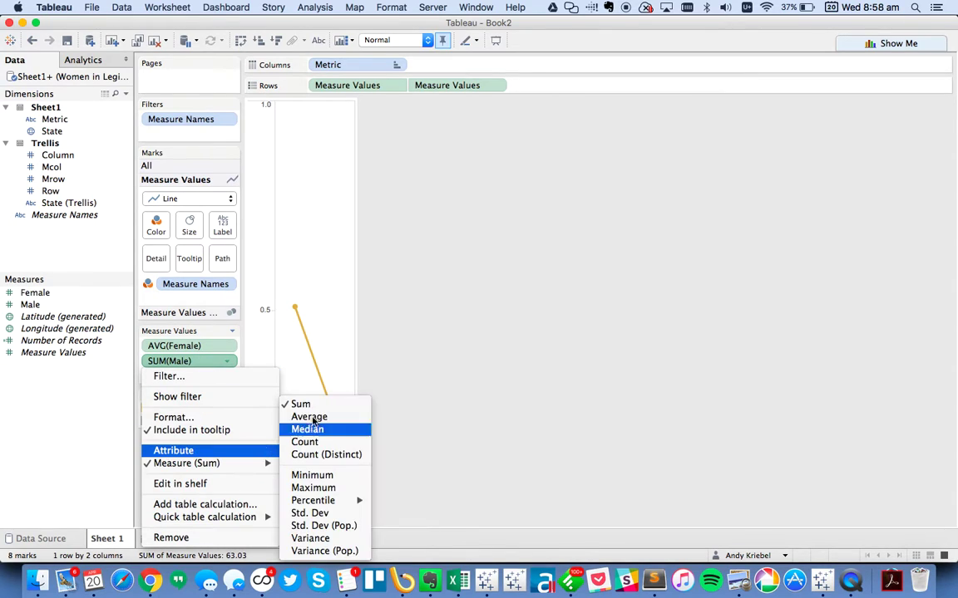
{"action": "left_click", "coordinate": [318, 434]}
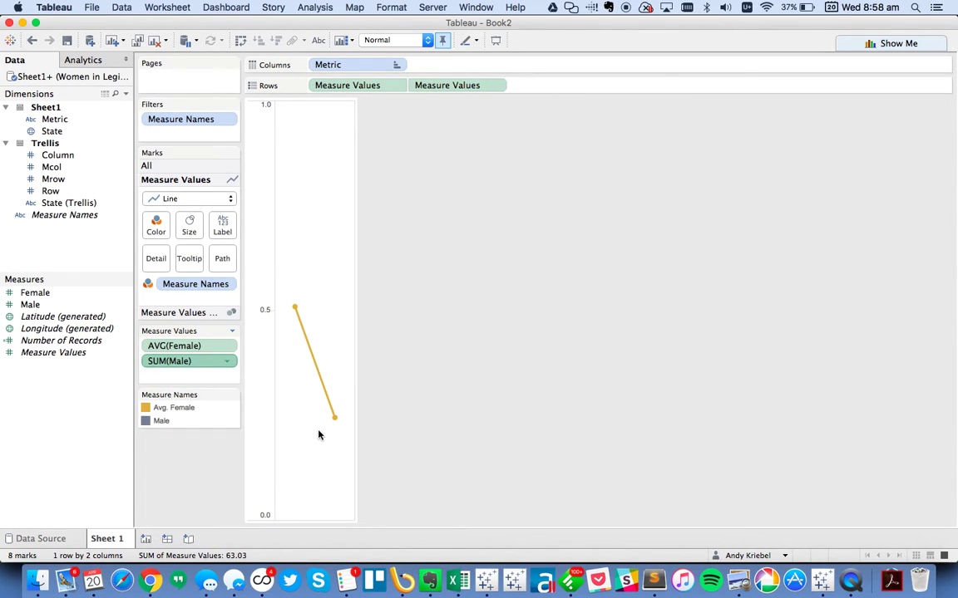
{"action": "key", "text": "super+z"}
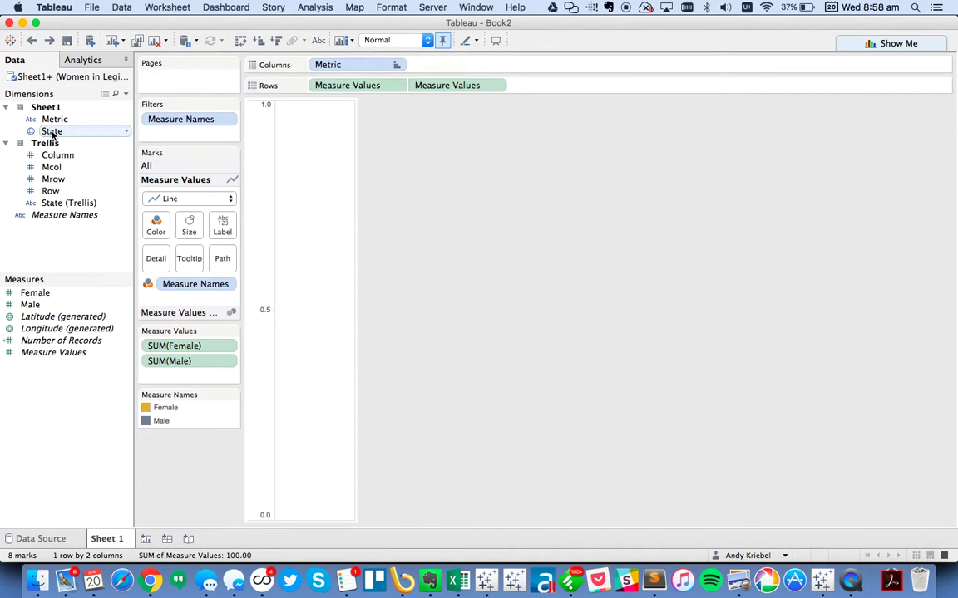
{"action": "left_click_drag", "start_coordinate": [52, 132], "coordinate": [151, 241]}
{"action": "left_click", "coordinate": [147, 166]}
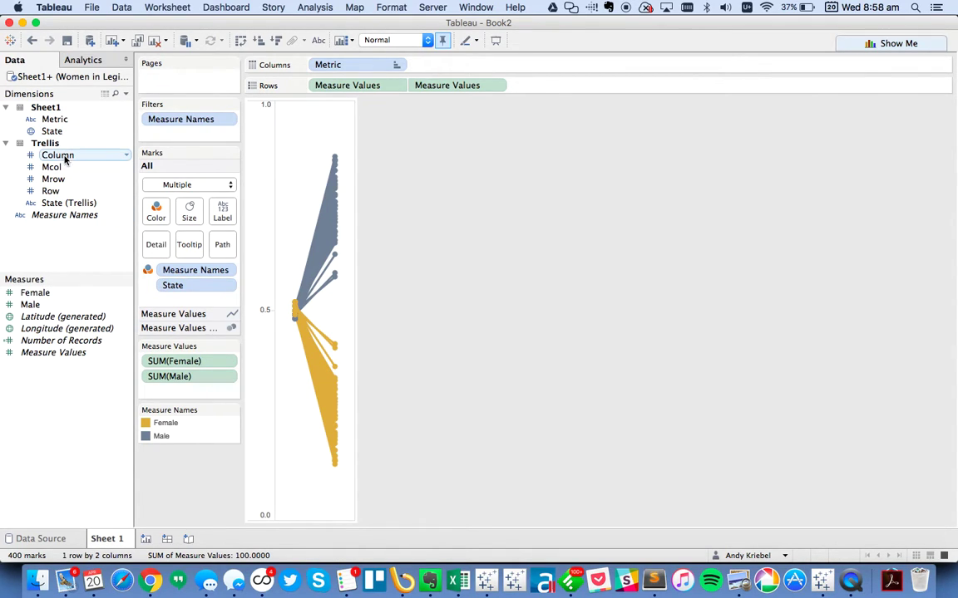
Place Column on the Columns shelf and Row on the Rows shelf to form a 10×5 trellis.
{"action": "left_click_drag", "start_coordinate": [65, 160], "coordinate": [314, 71]}
{"action": "left_click_drag", "start_coordinate": [64, 190], "coordinate": [317, 94]}
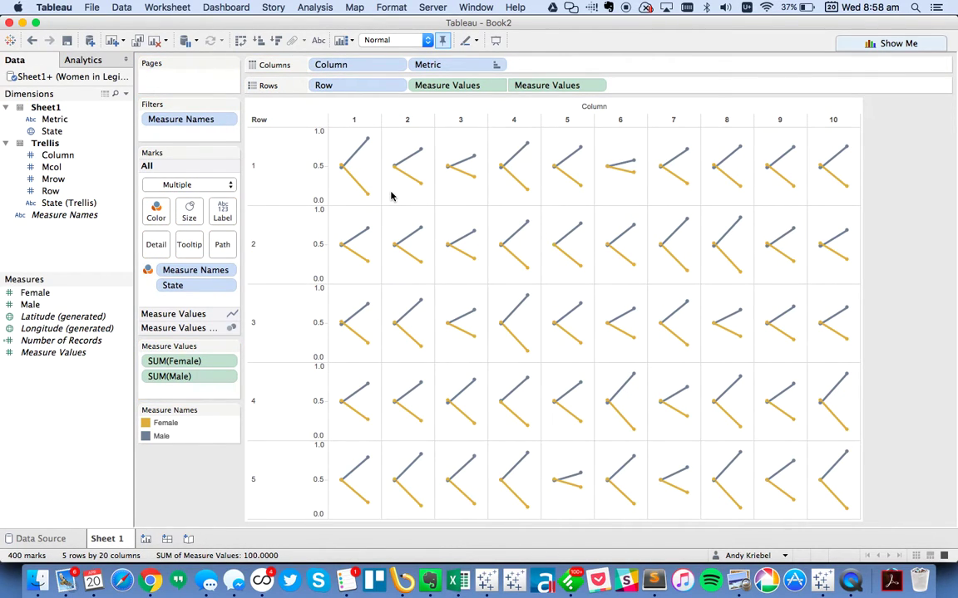
Turn off Show header and Include in tooltip on both the Row and Column pills.
{"action": "left_click", "coordinate": [397, 86]}
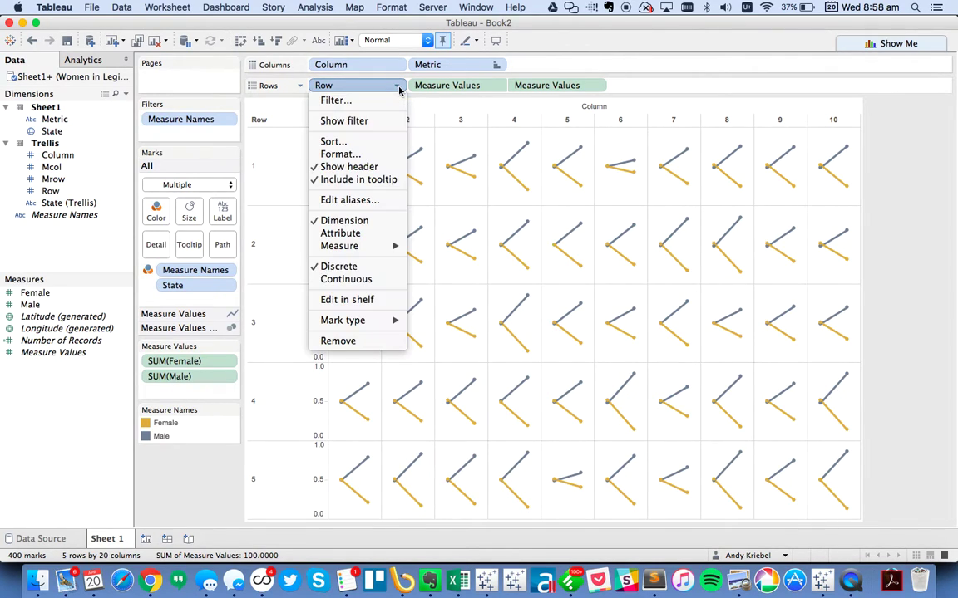
{"action": "left_click", "coordinate": [367, 182]}
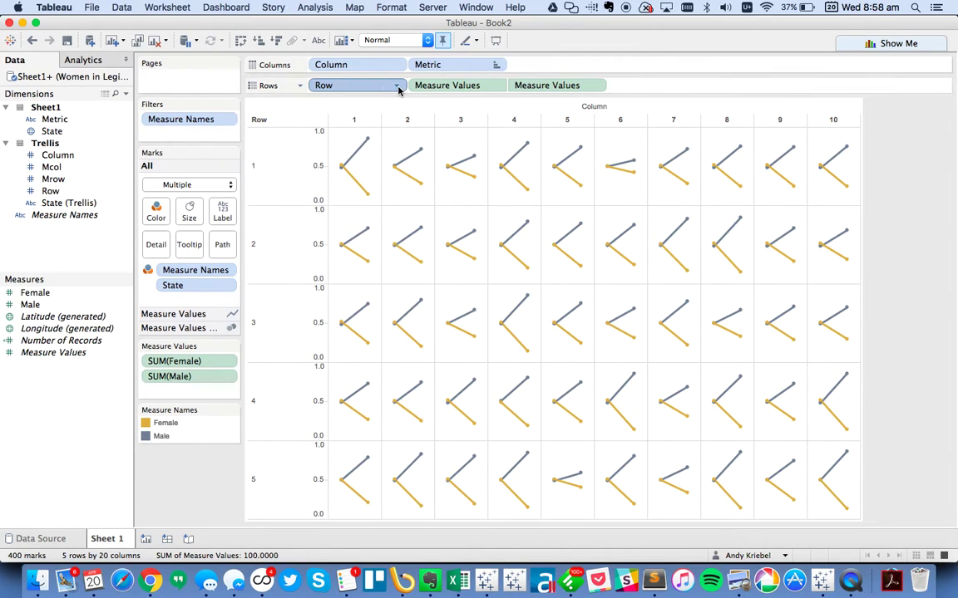
{"action": "left_click", "coordinate": [398, 88]}
{"action": "left_click", "coordinate": [358, 166]}
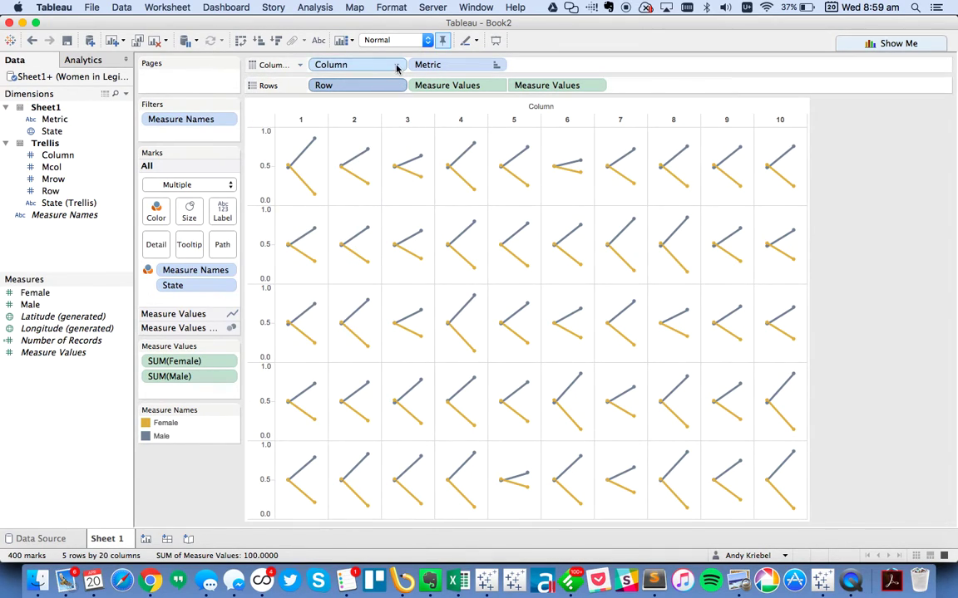
{"action": "left_click", "coordinate": [398, 66]}
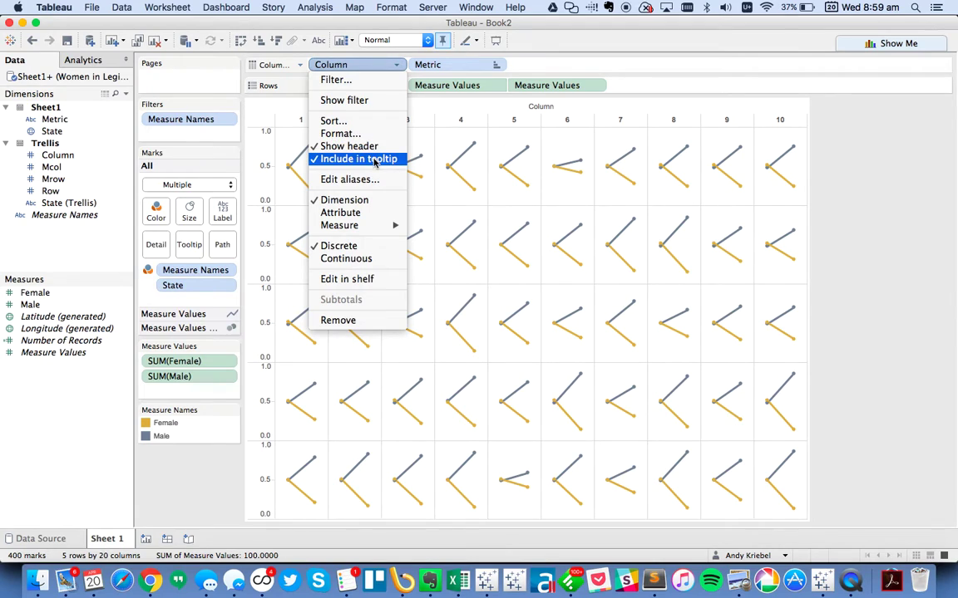
{"action": "left_click", "coordinate": [373, 160]}
{"action": "left_click", "coordinate": [396, 65]}
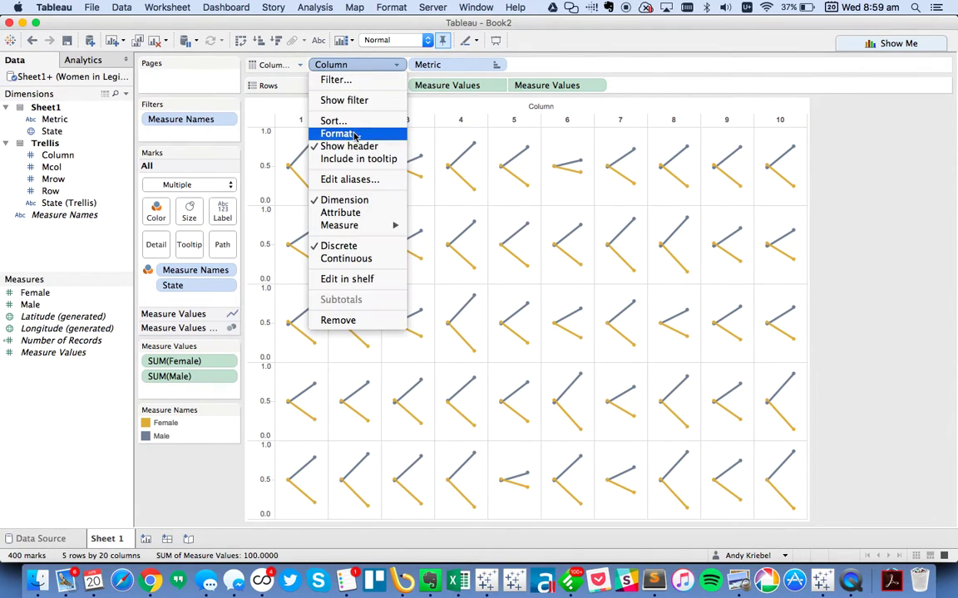
{"action": "left_click", "coordinate": [349, 146]}
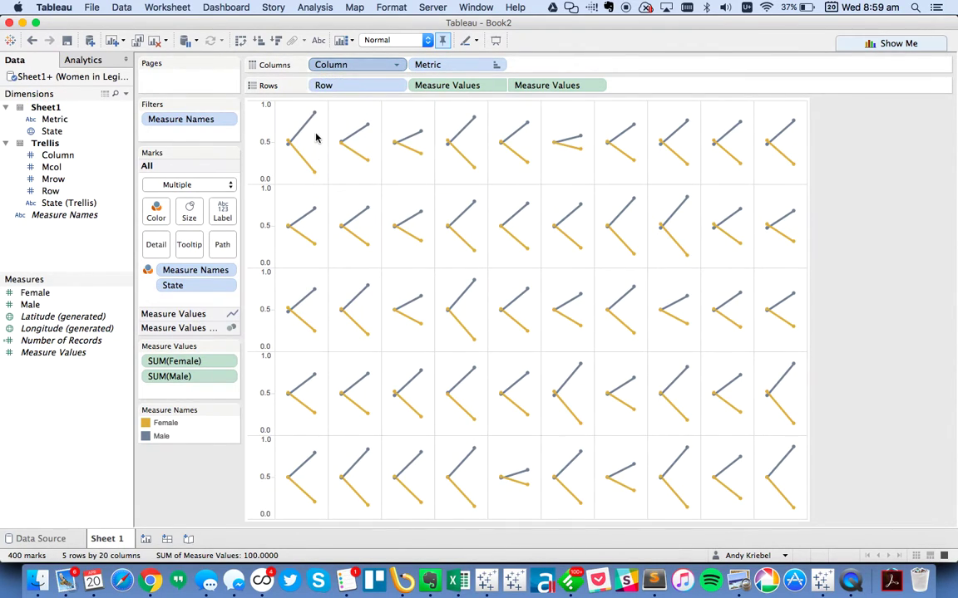
{"action": "mouse_move", "coordinate": [318, 120]}
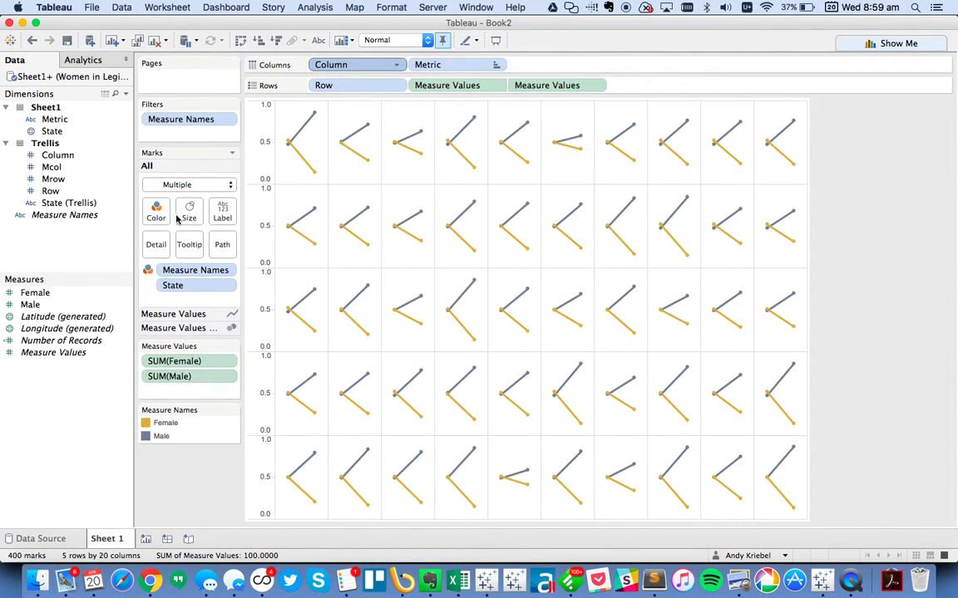
Format the Measure Values axis numbers as Percentage with 0 decimal places.
{"action": "left_click", "coordinate": [433, 87]}
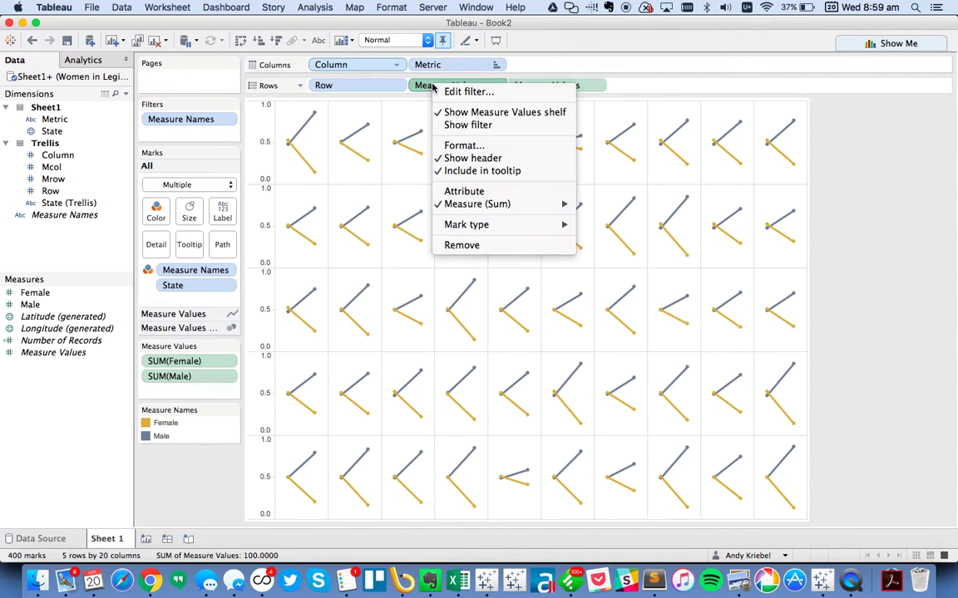
{"action": "key", "text": "Escape"}
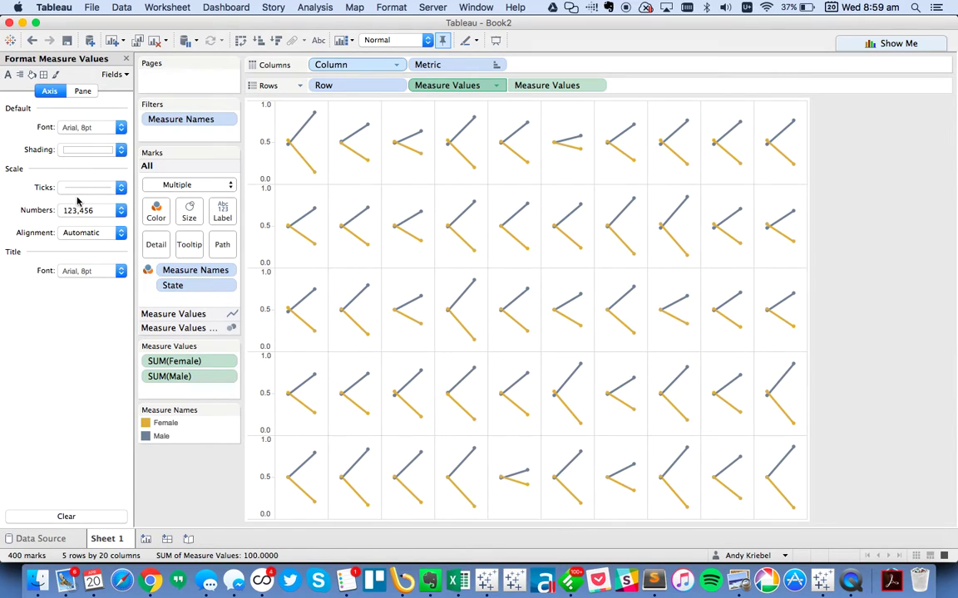
{"action": "left_click", "coordinate": [75, 210]}
{"action": "left_click", "coordinate": [91, 300]}
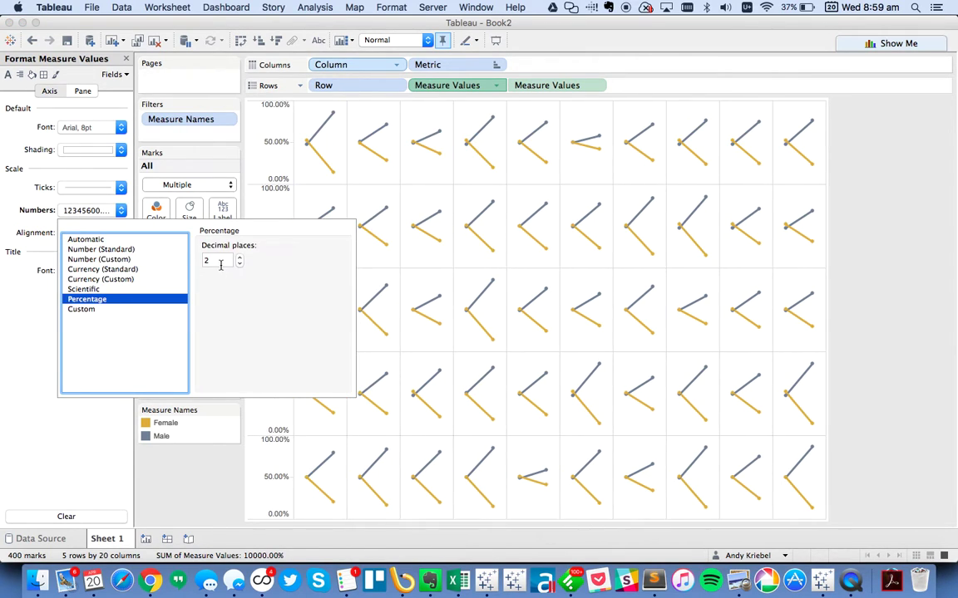
{"action": "left_click", "coordinate": [239, 265]}
{"action": "left_click", "coordinate": [238, 265]}
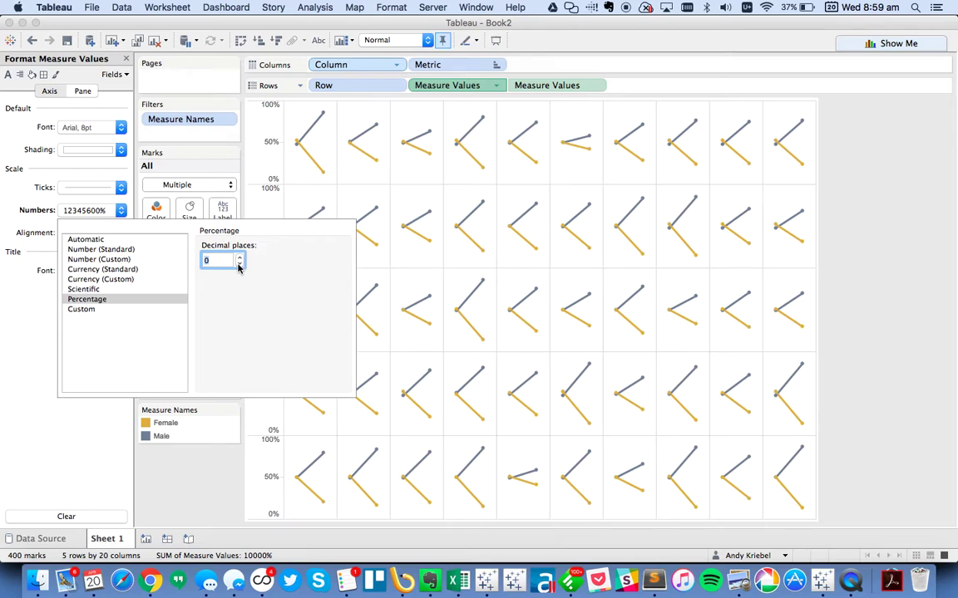
{"action": "left_click", "coordinate": [309, 198]}
Set the sheet's Worksheet font and Tooltip font to Avenir.
{"action": "left_click", "coordinate": [6, 76]}
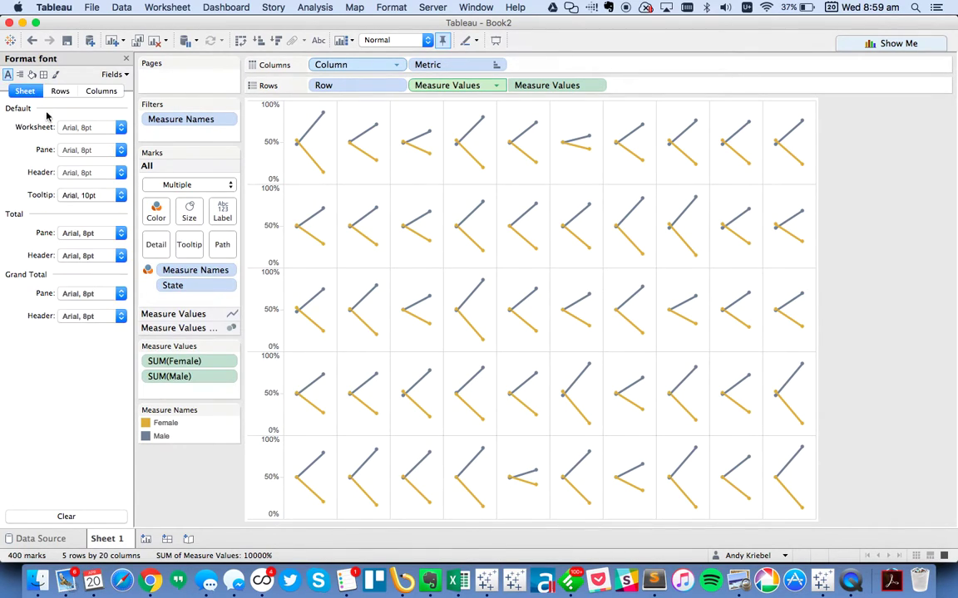
{"action": "left_click", "coordinate": [71, 129]}
{"action": "type", "text": "avenir"}
{"action": "left_click", "coordinate": [37, 139]}
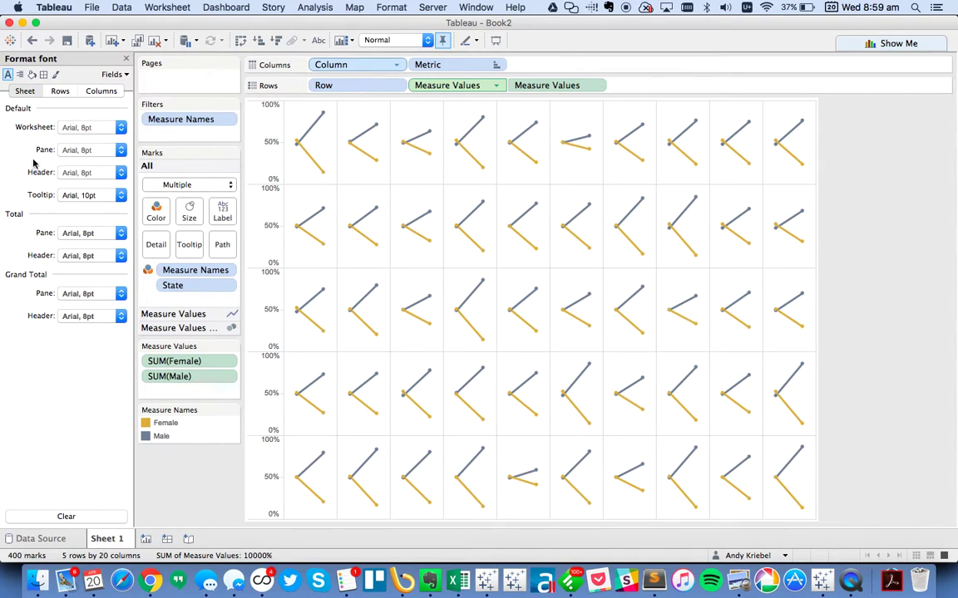
{"action": "left_click", "coordinate": [67, 127]}
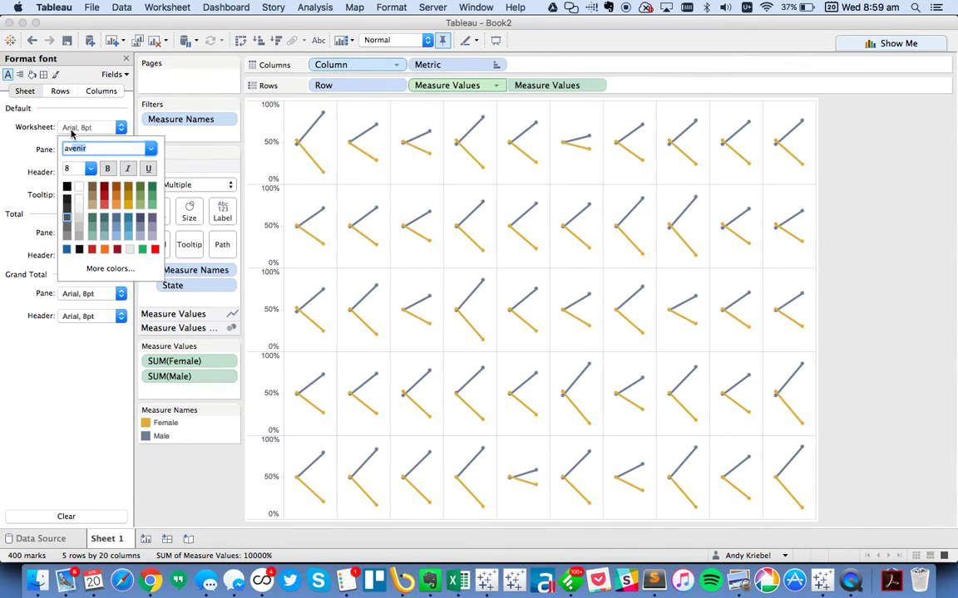
{"action": "key", "text": "Return"}
{"action": "left_click", "coordinate": [71, 195]}
{"action": "type", "text": "avenir"}
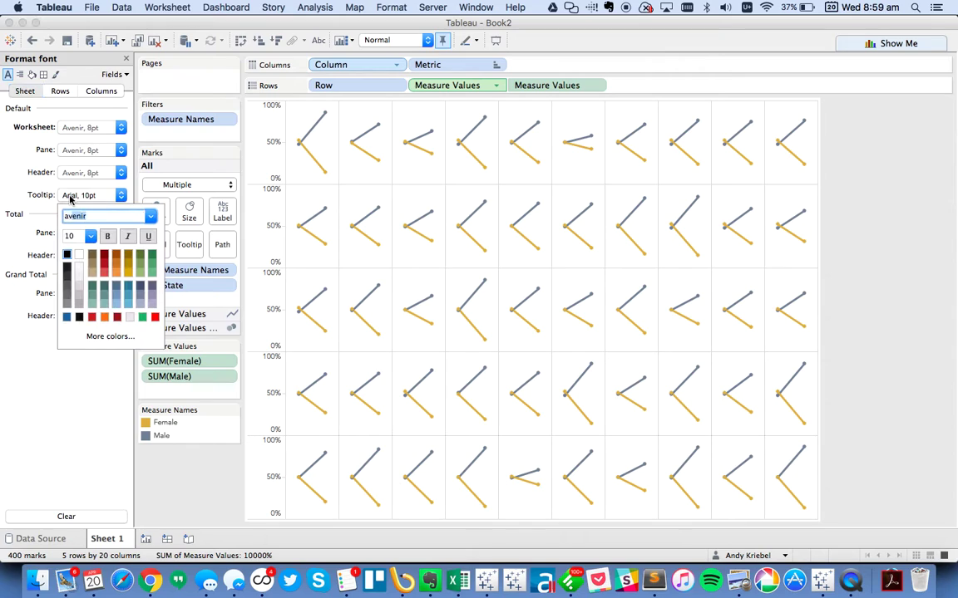
{"action": "key", "text": "Return"}
{"action": "left_click", "coordinate": [126, 58]}
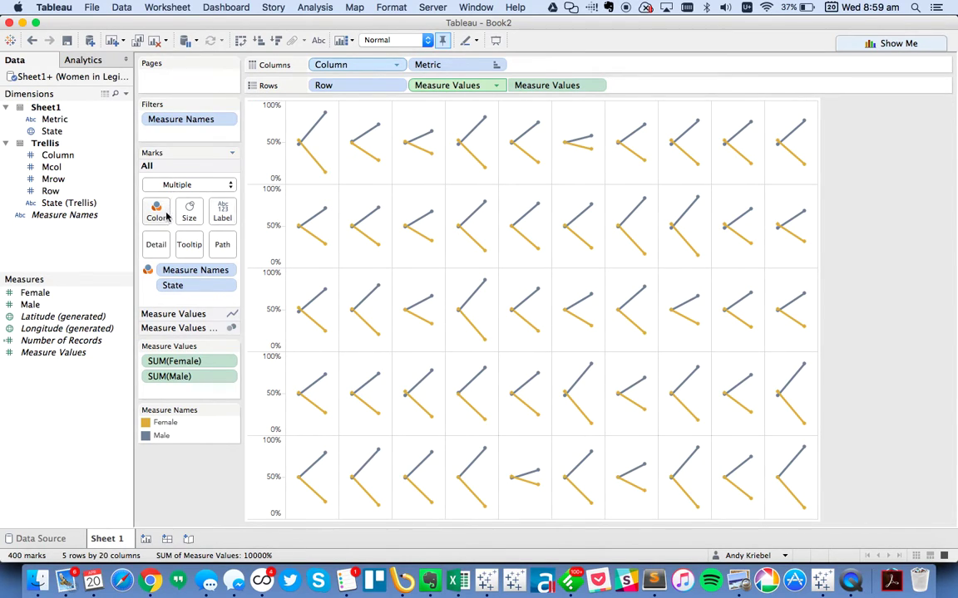
Move the <State> field onto its own first line in the tooltip.
{"action": "left_click", "coordinate": [189, 245]}
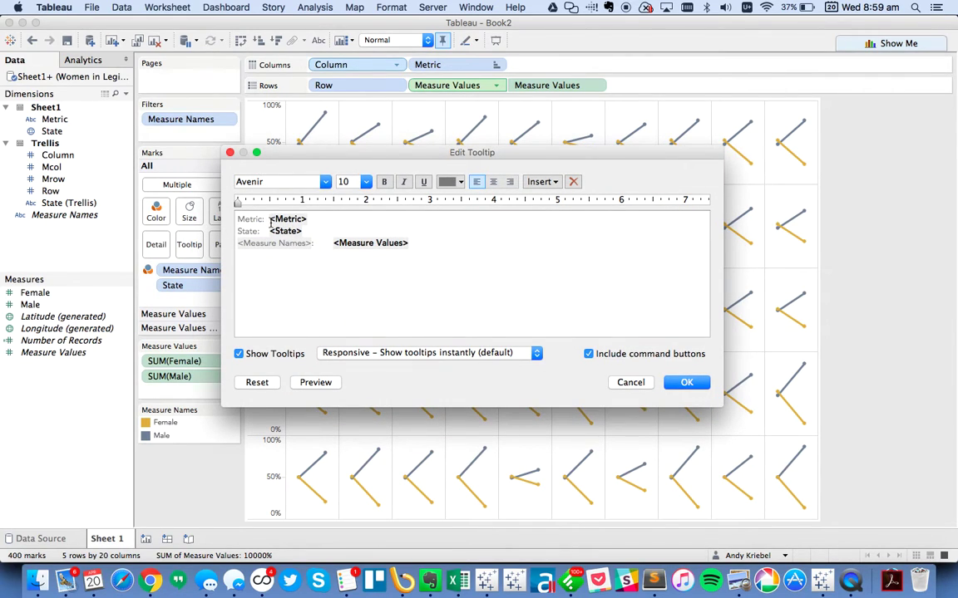
{"action": "left_click_drag", "start_coordinate": [269, 220], "coordinate": [305, 232]}
{"action": "key", "text": "BackSpace"}
{"action": "left_click", "coordinate": [238, 219]}
{"action": "key", "text": "Return"}
{"action": "key", "text": "Up"}
{"action": "type", "text": "<State>"}
Make the State heading 14pt and delete the leftover empty line.
{"action": "left_click", "coordinate": [365, 182]}
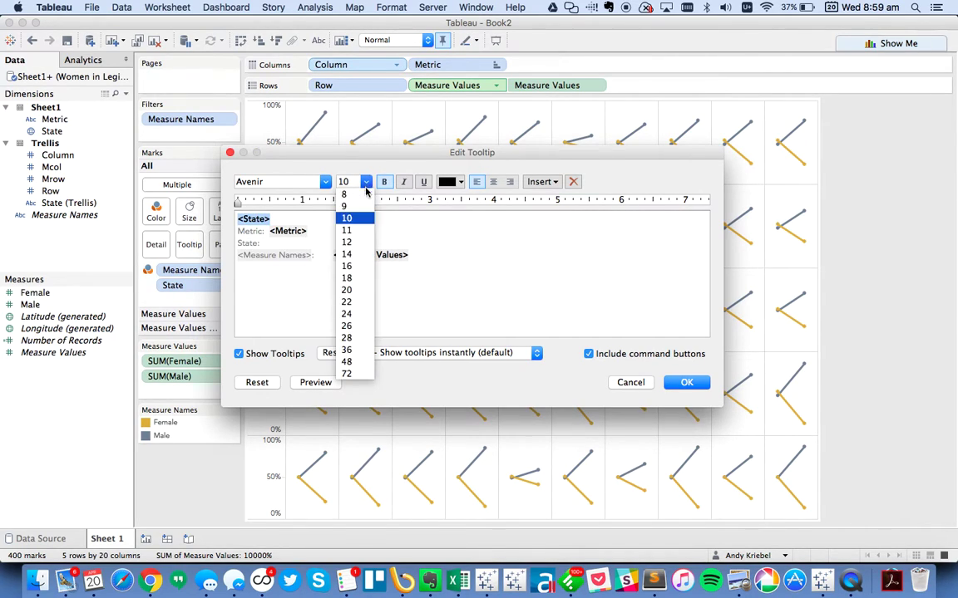
{"action": "left_click", "coordinate": [341, 247]}
{"action": "left_click", "coordinate": [307, 222]}
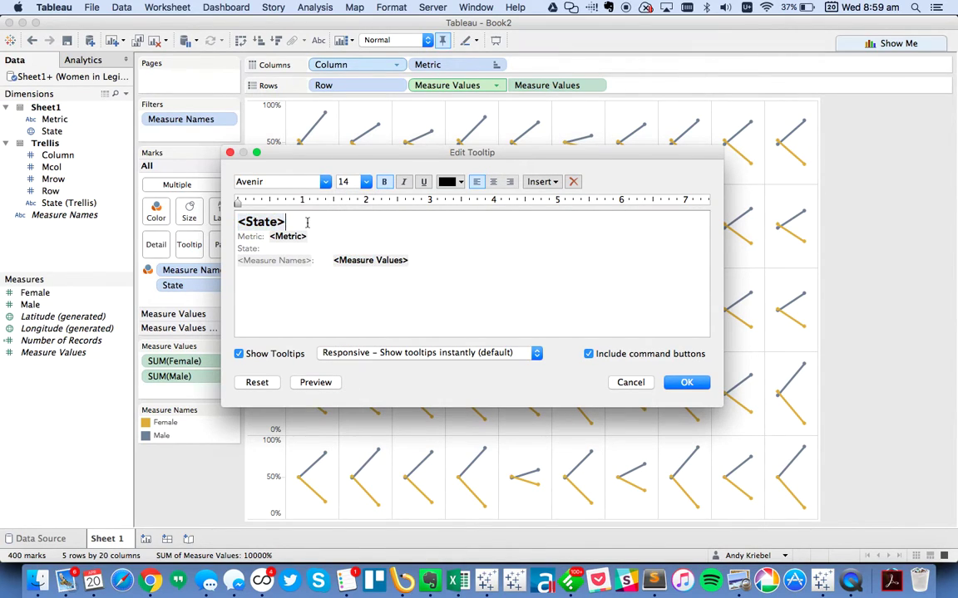
{"action": "key", "text": "Down"}
{"action": "key", "text": "Down"}
{"action": "key", "text": "Home"}
{"action": "key", "text": "shift+Down"}
{"action": "key", "text": "BackSpace"}
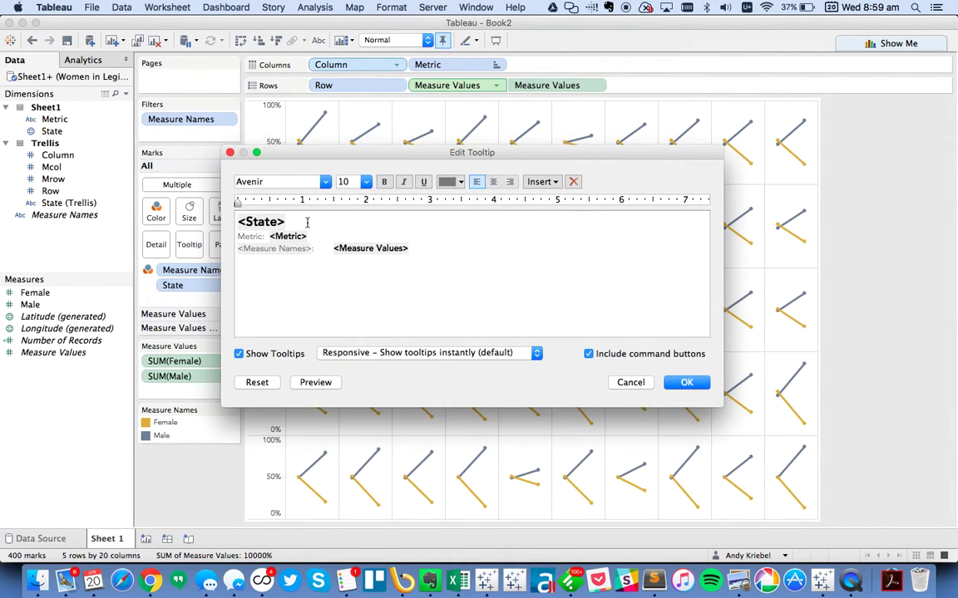
Rebuild the measure line with an inserted Metric field and drop tooltip command buttons.
{"action": "key", "text": "Down"}
{"action": "key", "text": "Down"}
{"action": "left_click", "coordinate": [542, 182]}
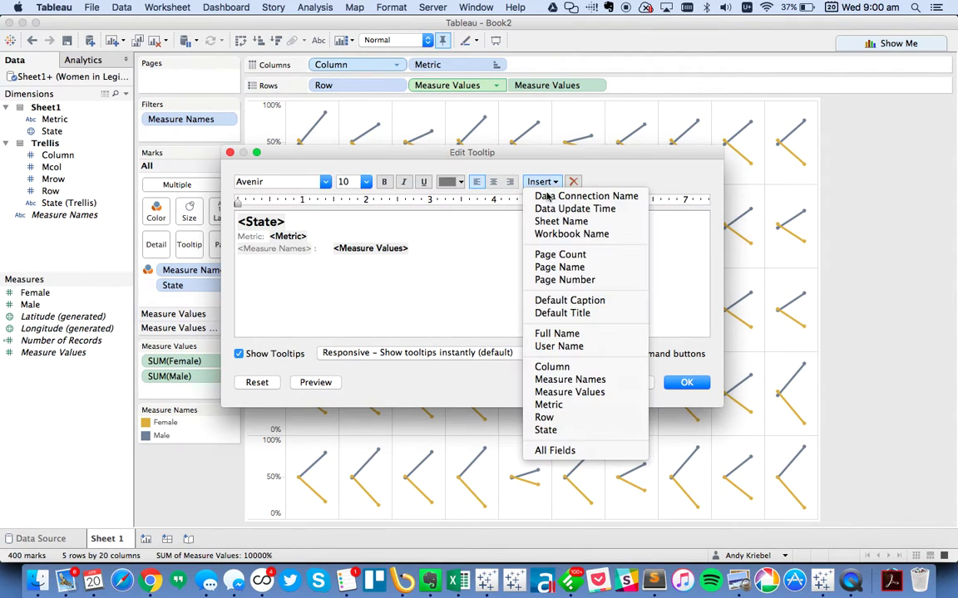
{"action": "left_click", "coordinate": [569, 405]}
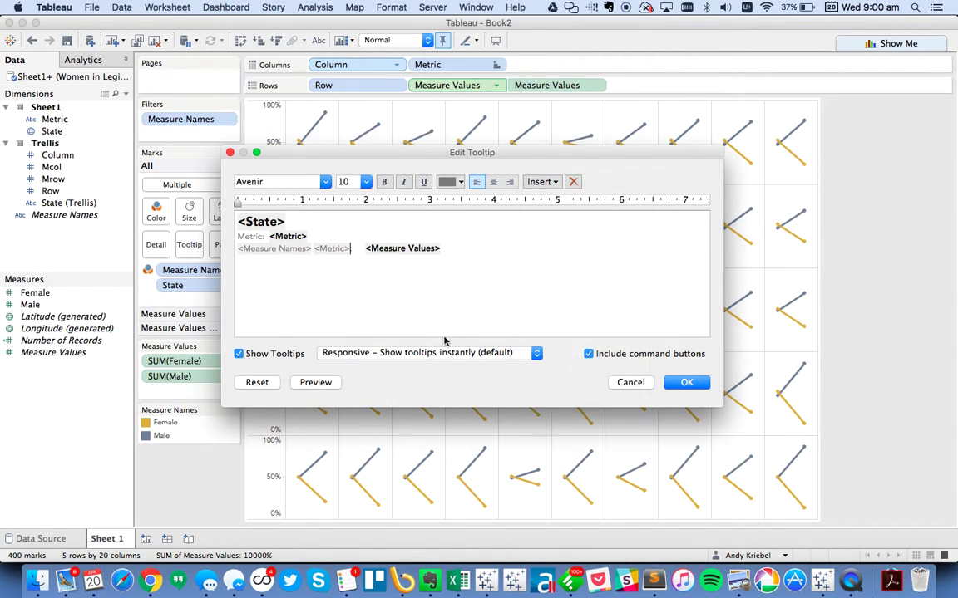
{"action": "triple_click", "coordinate": [328, 239]}
{"action": "key", "text": "BackSpace"}
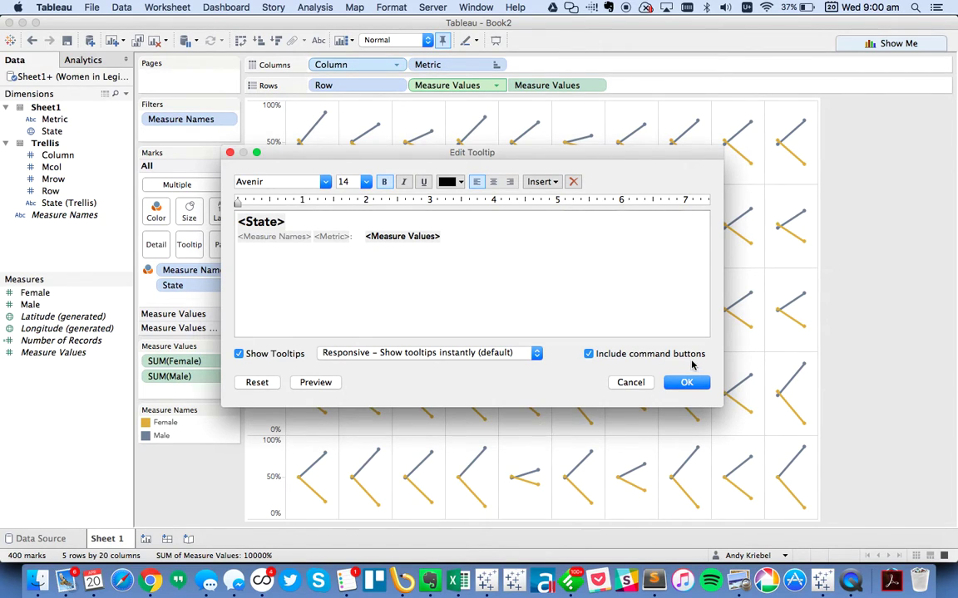
{"action": "left_click", "coordinate": [681, 356]}
{"action": "left_click", "coordinate": [683, 383]}
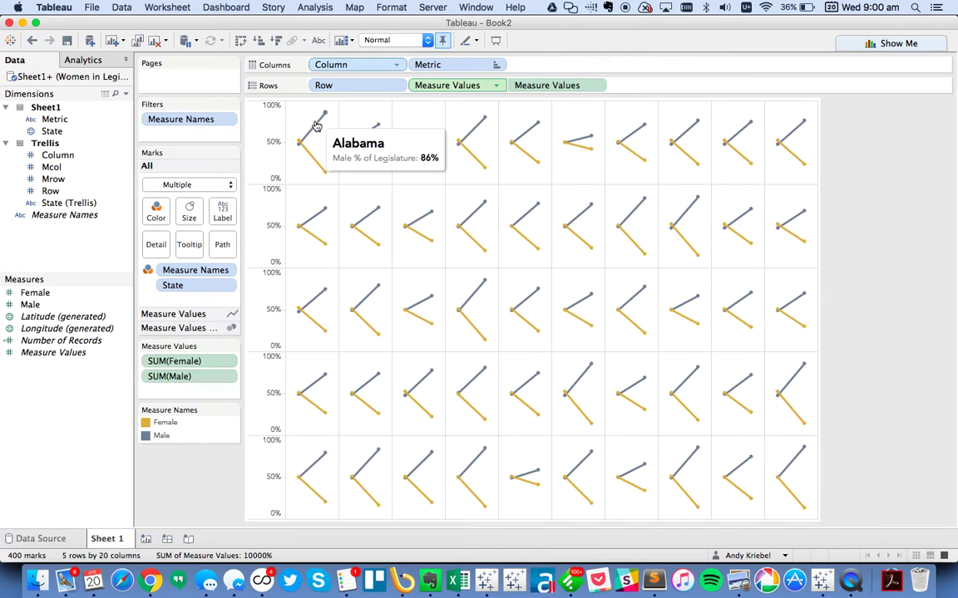
Toggle Show header on the second Measure Values pill on and back off.
{"action": "left_click", "coordinate": [289, 131]}
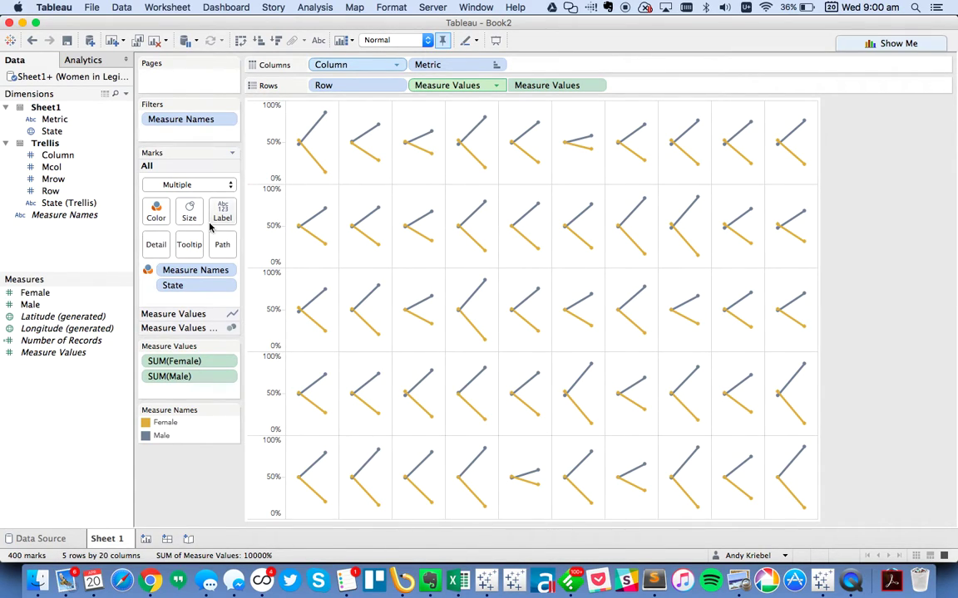
{"action": "left_click", "coordinate": [597, 86]}
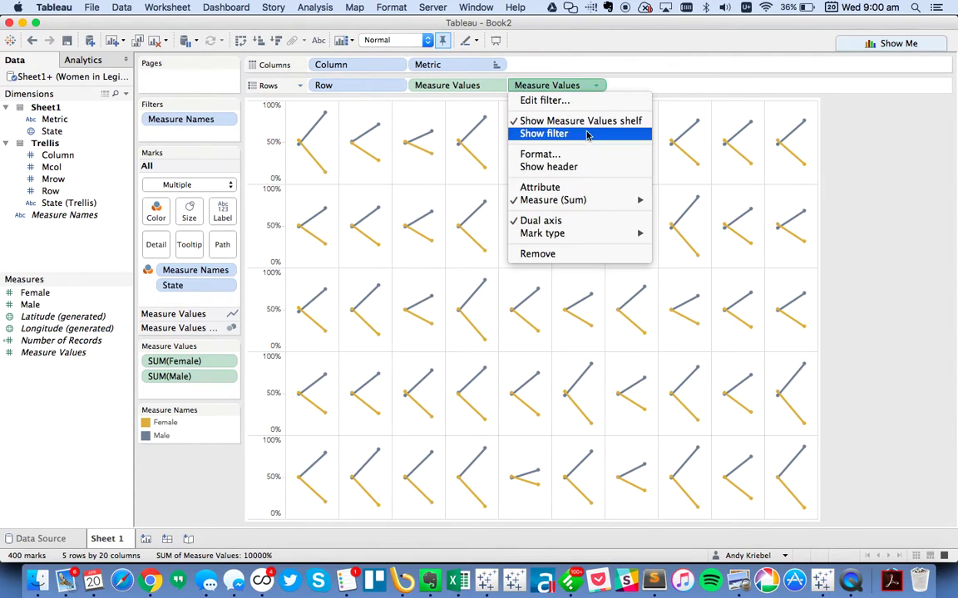
{"action": "left_click", "coordinate": [589, 167]}
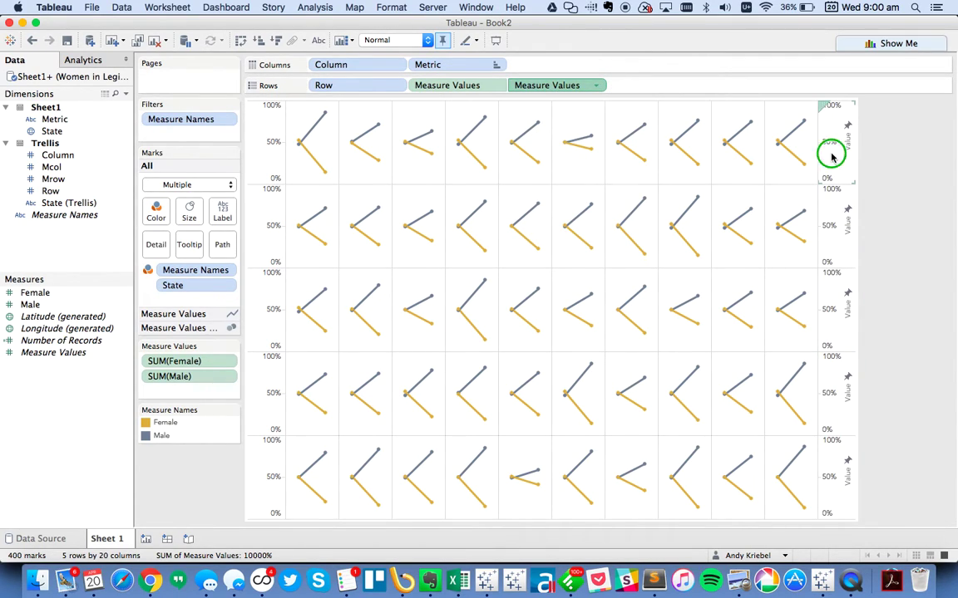
{"action": "right_click", "coordinate": [831, 156]}
{"action": "left_click", "coordinate": [779, 113]}
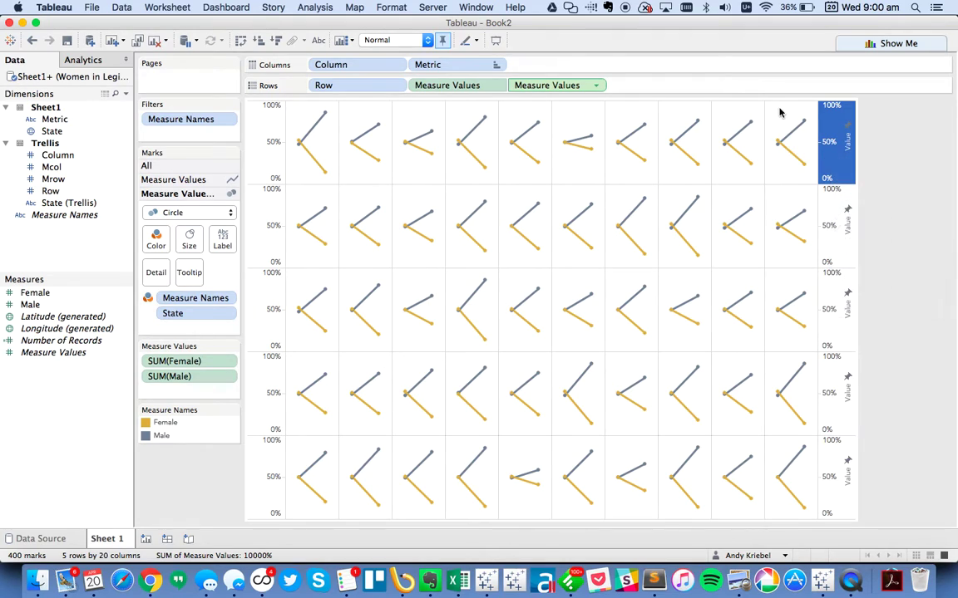
{"action": "left_click", "coordinate": [596, 86]}
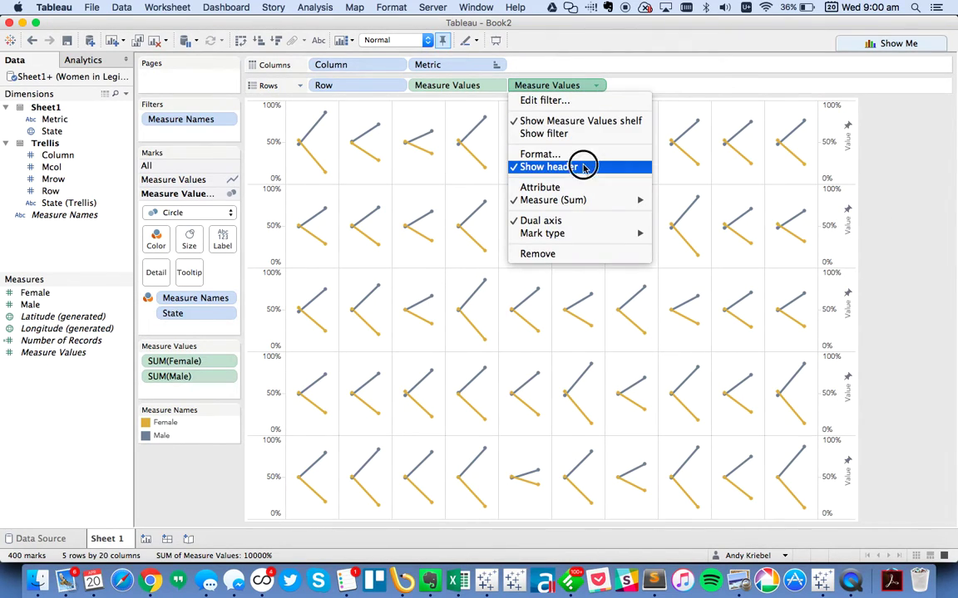
{"action": "left_click", "coordinate": [584, 167]}
Enlarge the circle layer's mark size slightly.
{"action": "left_click", "coordinate": [189, 240]}
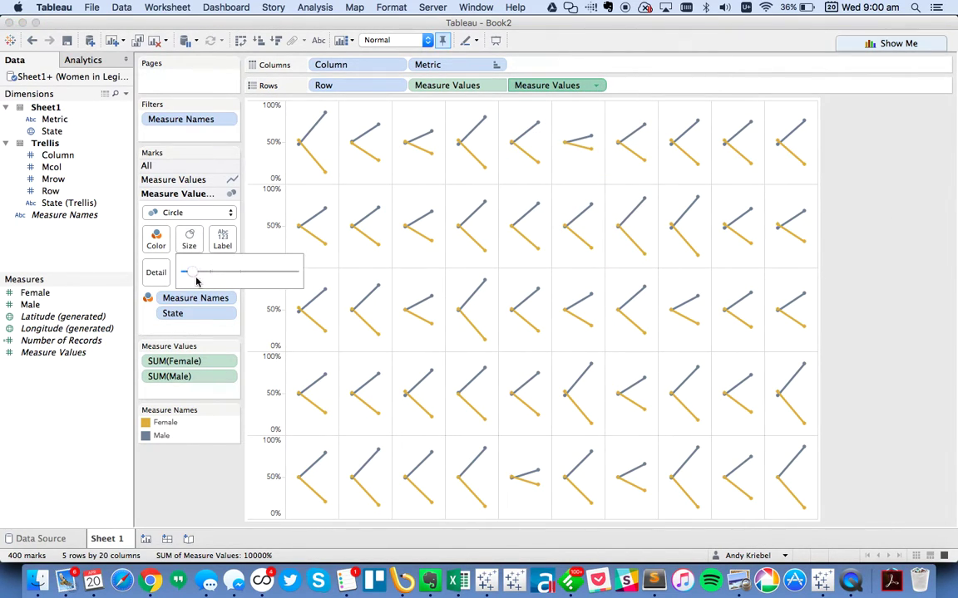
{"action": "left_click_drag", "start_coordinate": [193, 273], "coordinate": [198, 275]}
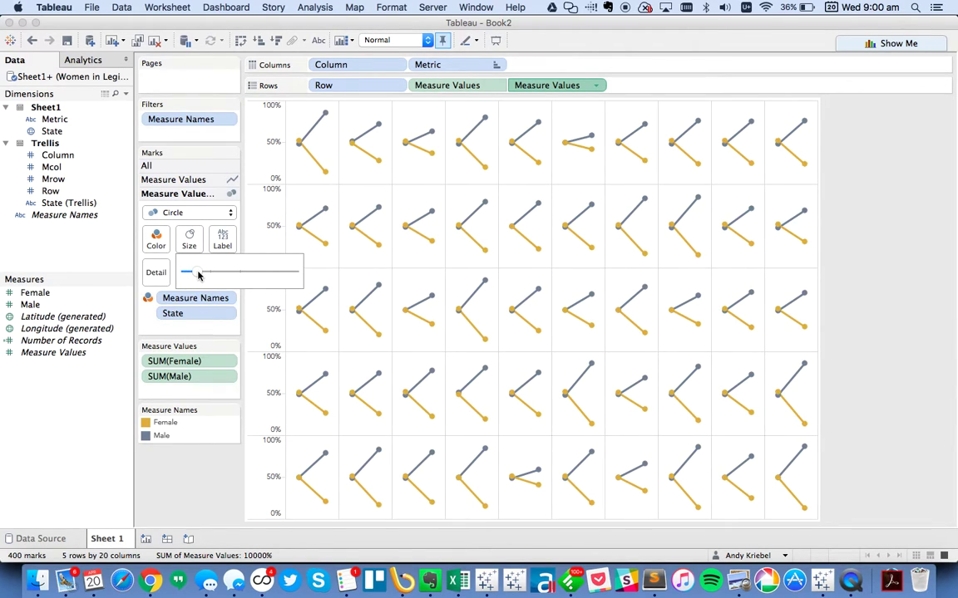
{"action": "left_click", "coordinate": [402, 285]}
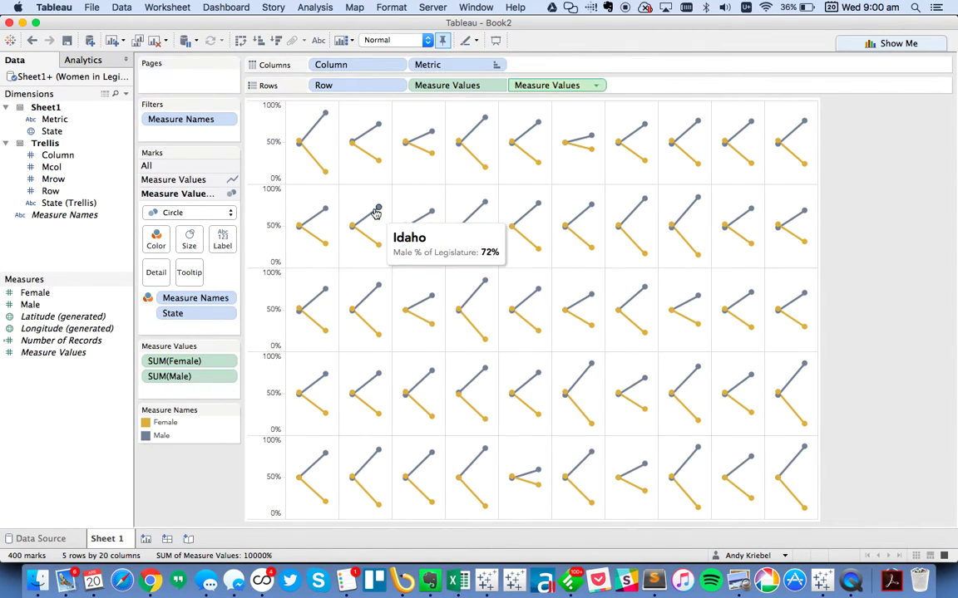
Give the trellis rows solid light grey horizontal grid lines.
{"action": "right_click", "coordinate": [302, 170]}
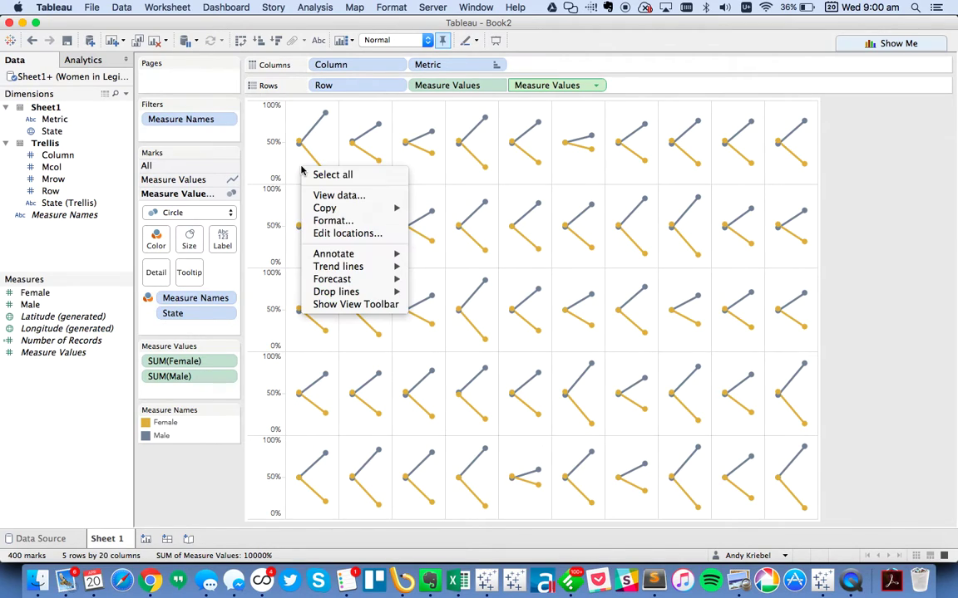
{"action": "left_click", "coordinate": [333, 221]}
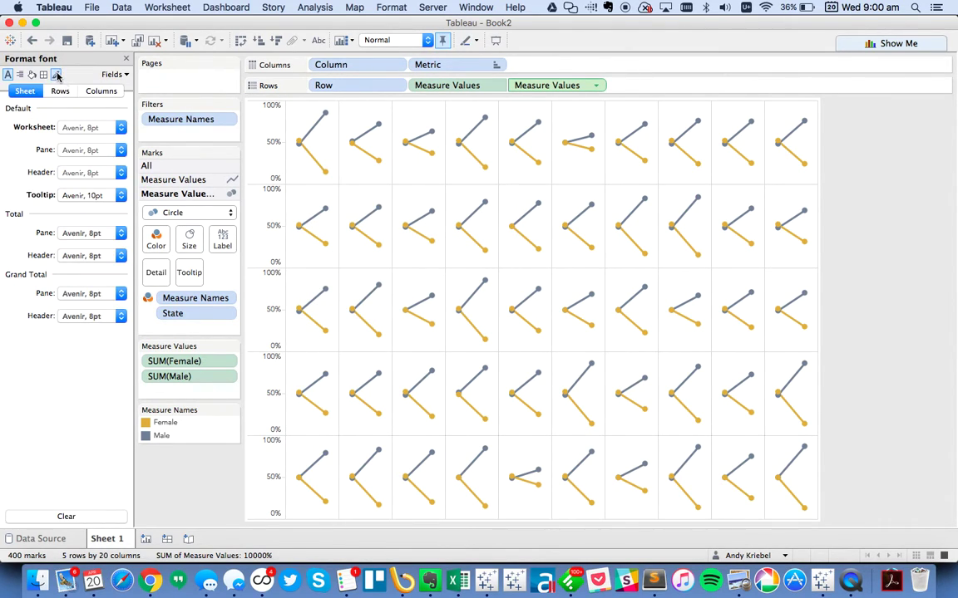
{"action": "left_click", "coordinate": [57, 75]}
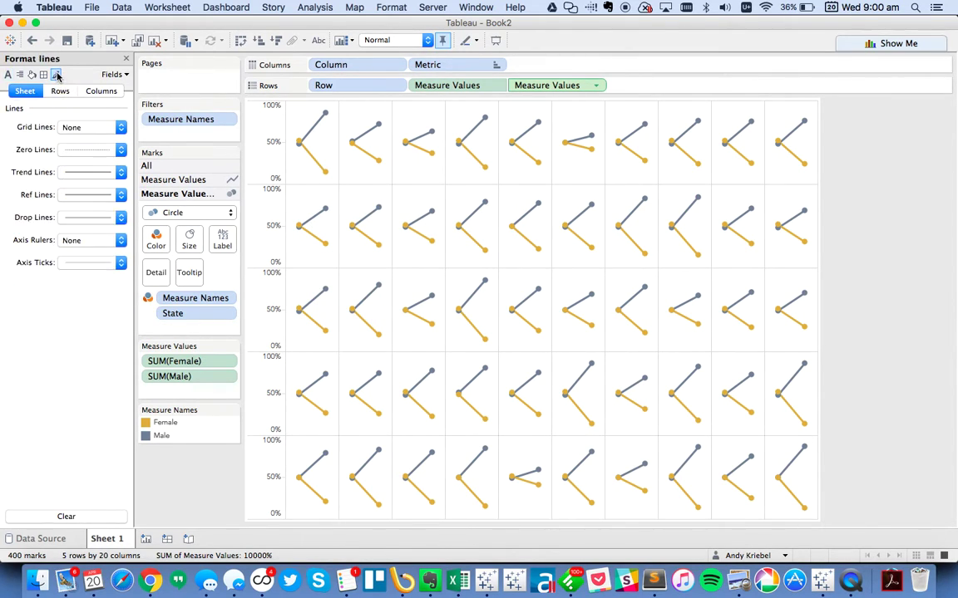
{"action": "left_click", "coordinate": [102, 91]}
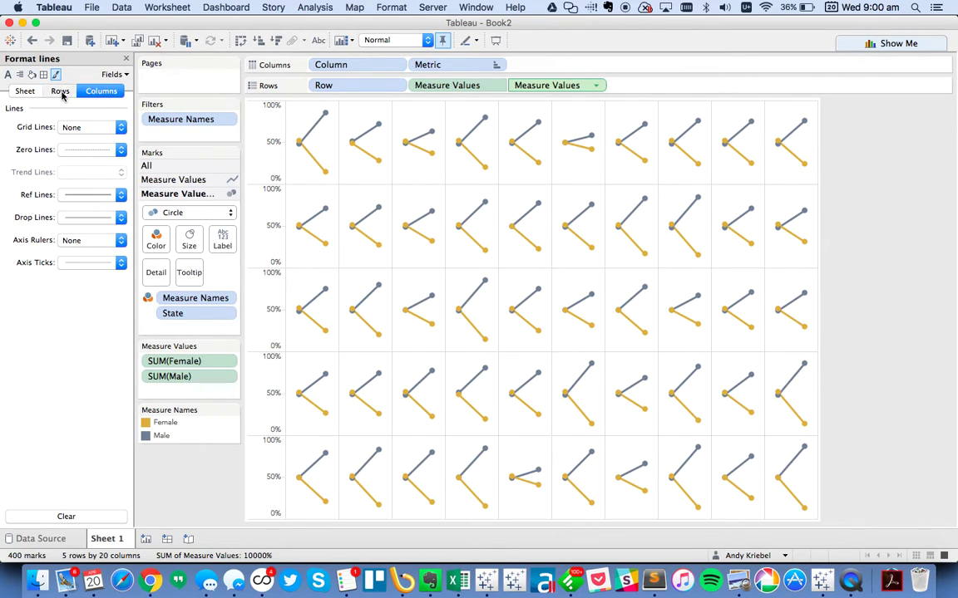
{"action": "left_click", "coordinate": [60, 92]}
{"action": "left_click", "coordinate": [73, 127]}
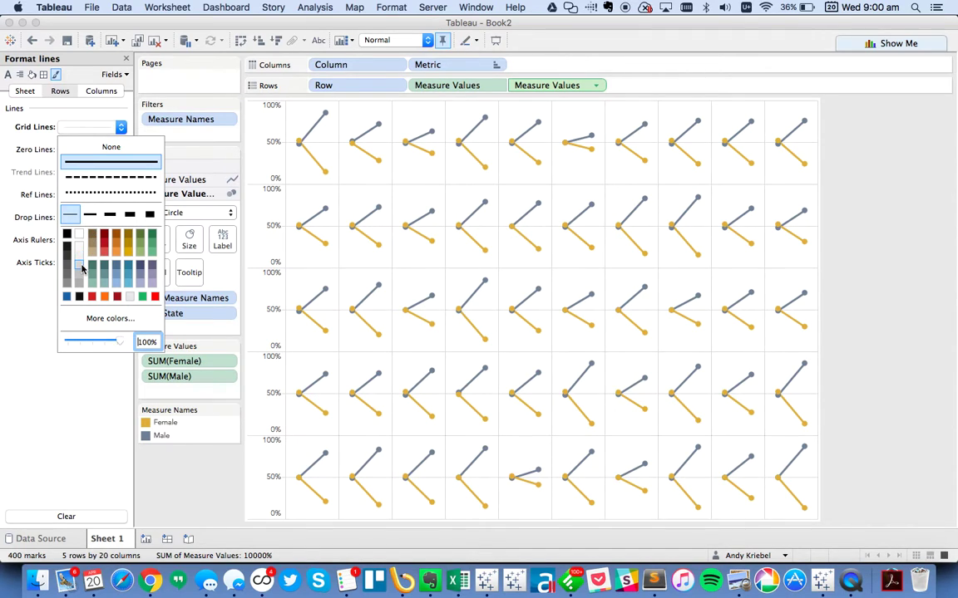
{"action": "left_click", "coordinate": [300, 172]}
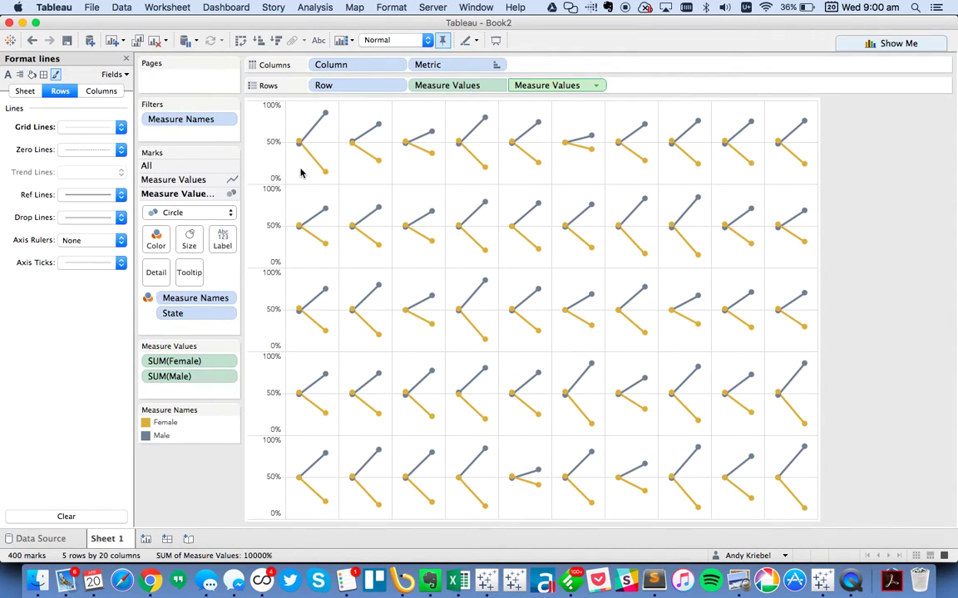
Make the axis label font lighter grey and narrow the axis to widen panes.
{"action": "right_click", "coordinate": [264, 146]}
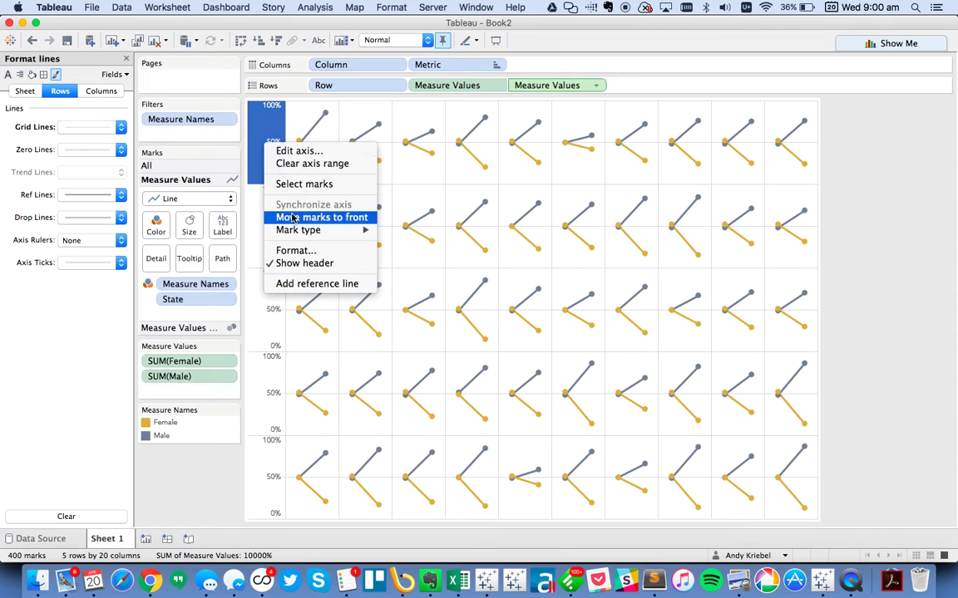
{"action": "left_click", "coordinate": [293, 251]}
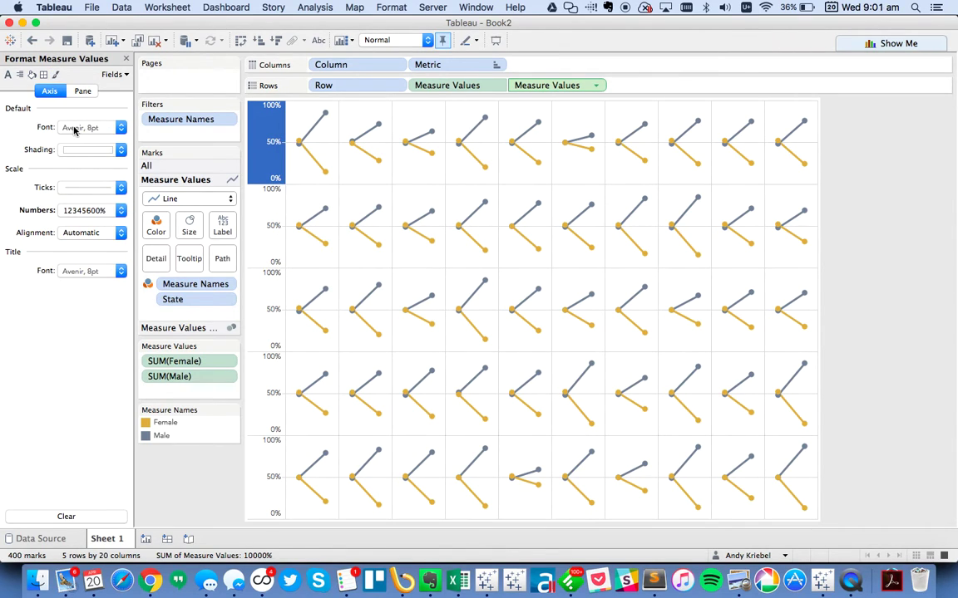
{"action": "left_click", "coordinate": [75, 128]}
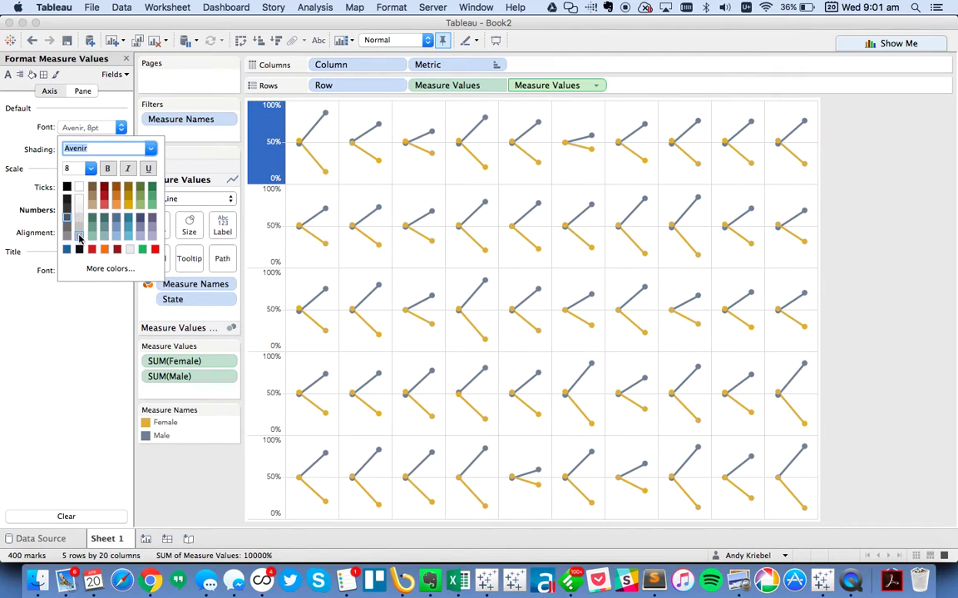
{"action": "left_click", "coordinate": [304, 176]}
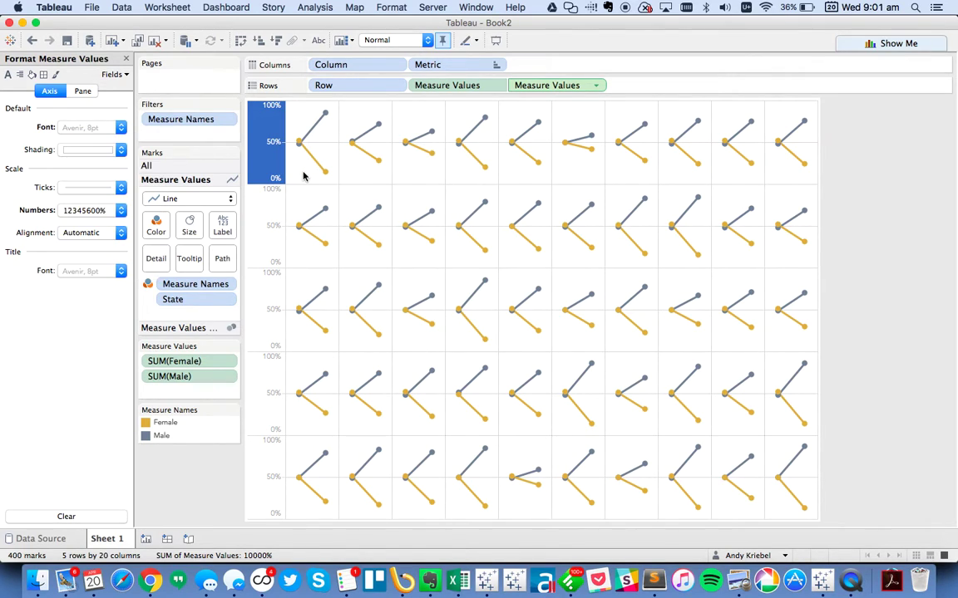
{"action": "left_click", "coordinate": [126, 59]}
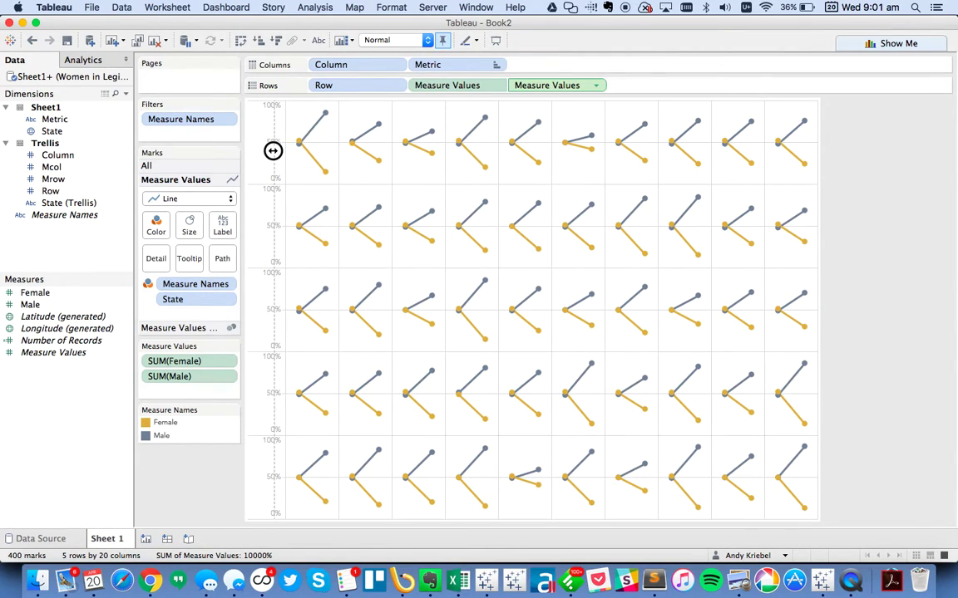
{"action": "left_click_drag", "start_coordinate": [273, 151], "coordinate": [266, 155]}
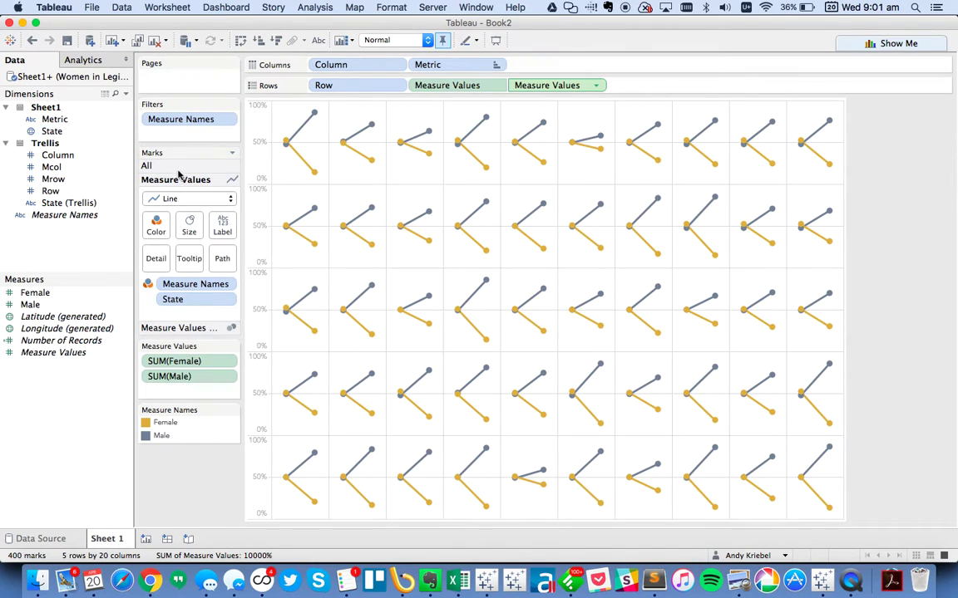
Add State to the label of both mark layers with labels hidden by default.
{"action": "left_click", "coordinate": [148, 164]}
{"action": "left_click_drag", "start_coordinate": [54, 131], "coordinate": [222, 209]}
{"action": "left_click", "coordinate": [223, 210]}
{"action": "left_click", "coordinate": [255, 241]}
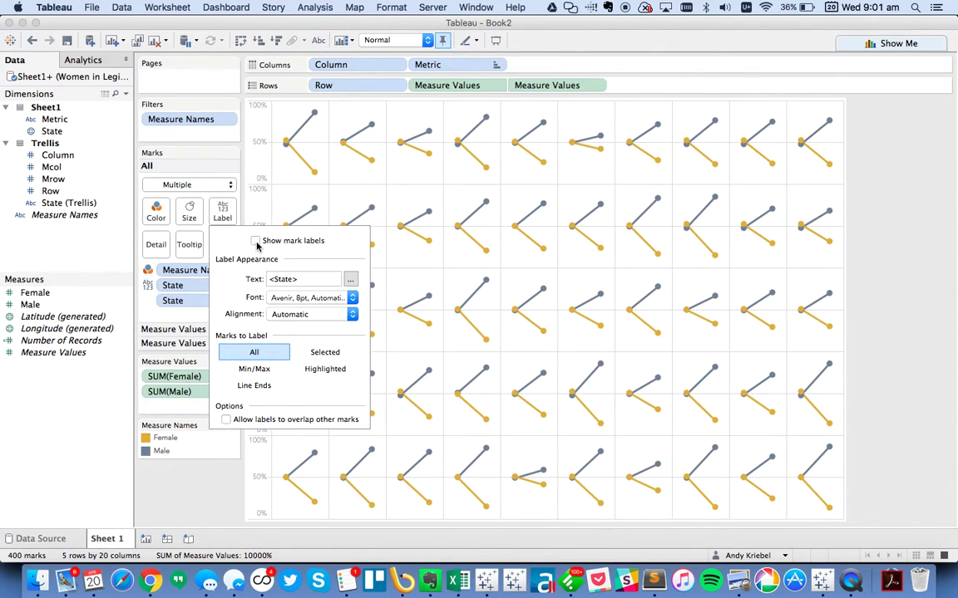
{"action": "left_click", "coordinate": [291, 196]}
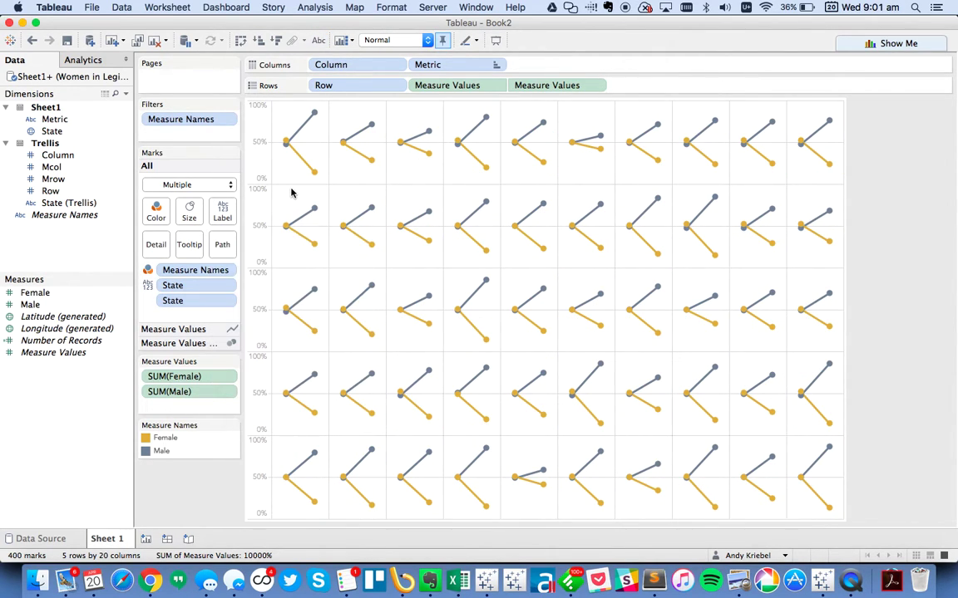
Set the top state points to Always Show their mark labels.
{"action": "left_click", "coordinate": [315, 113]}
{"action": "left_click", "coordinate": [372, 125], "text": "super"}
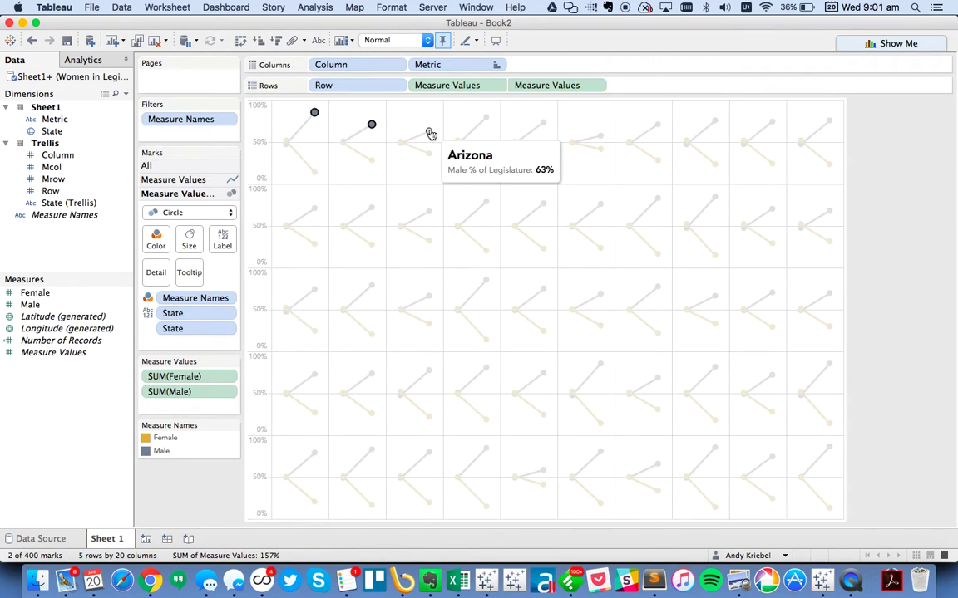
{"action": "left_click", "coordinate": [486, 117], "text": "super"}
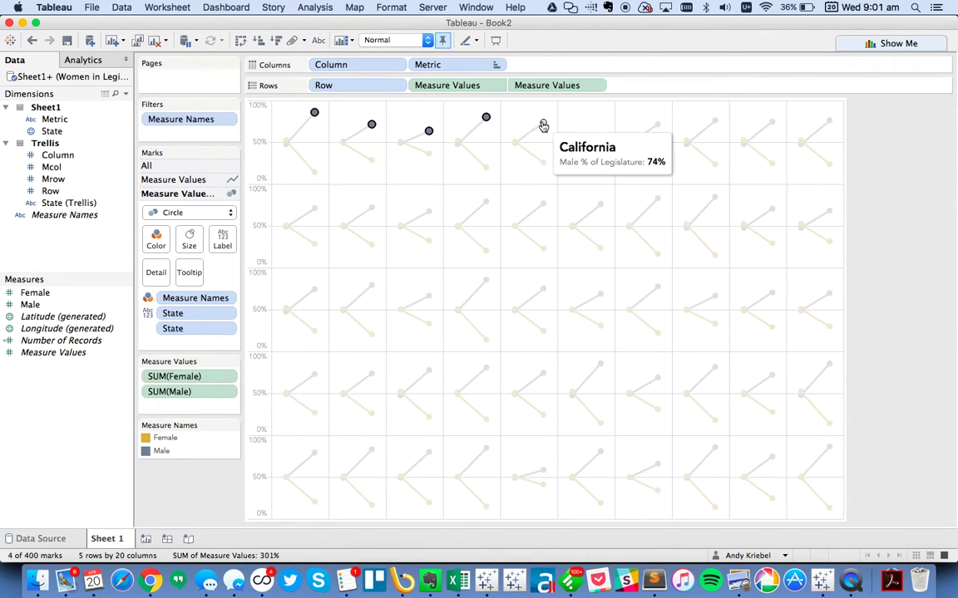
{"action": "right_click", "coordinate": [542, 124]}
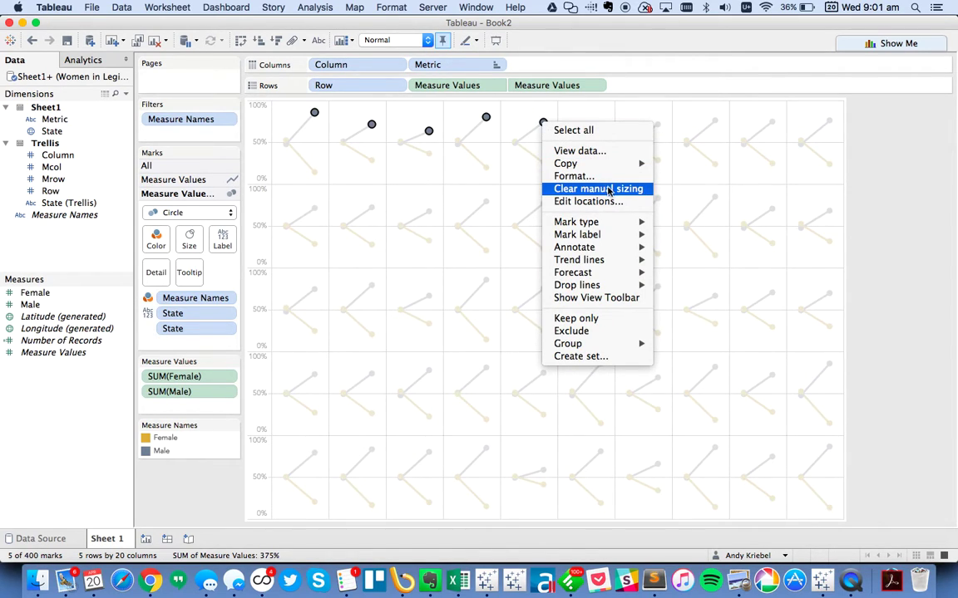
{"action": "mouse_move", "coordinate": [619, 238]}
{"action": "left_click", "coordinate": [675, 258]}
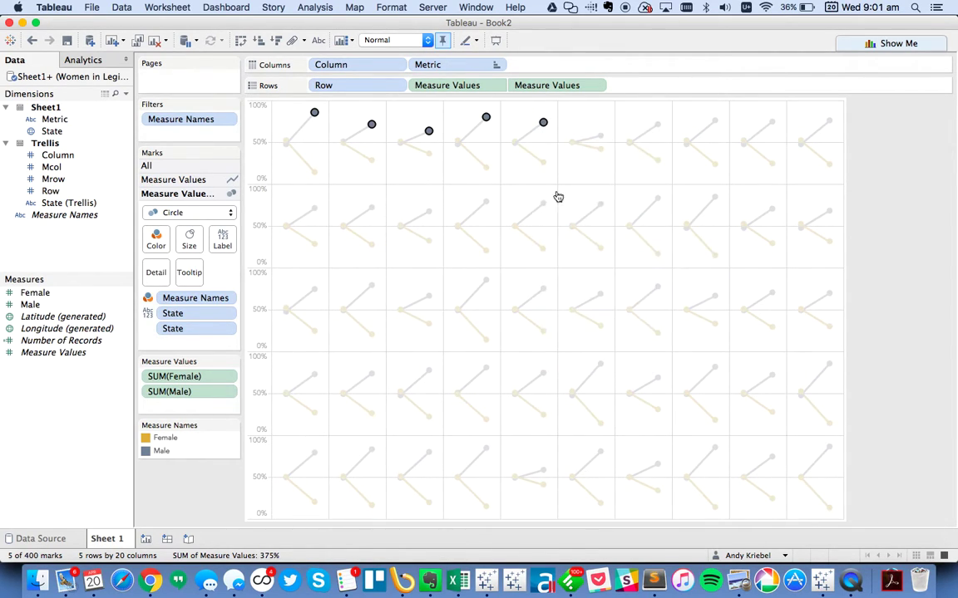
{"action": "left_click", "coordinate": [319, 163]}
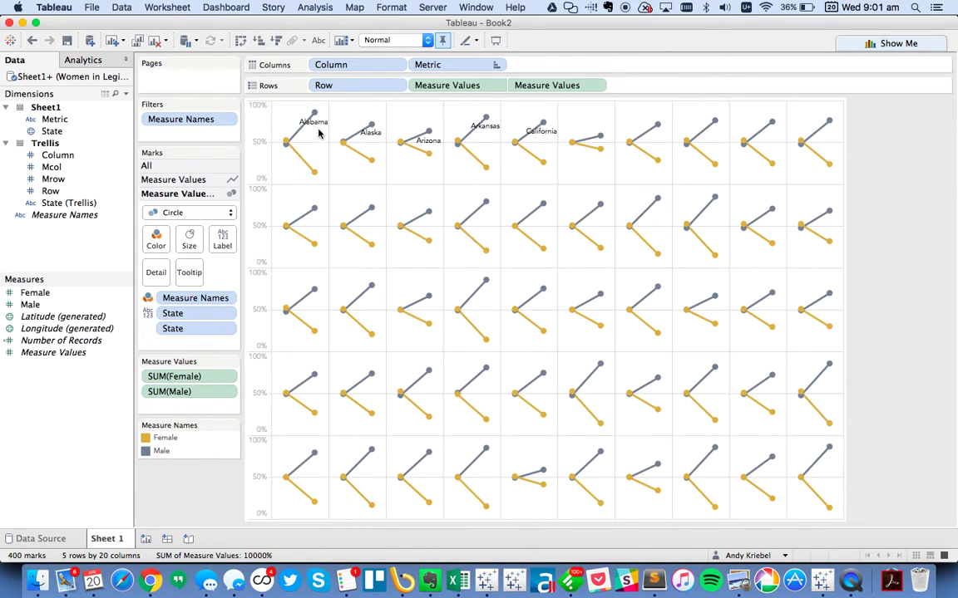
Drag the Alabama, Alaska, Arizona, Arkansas and California labels above their charts.
{"action": "left_click", "coordinate": [314, 114]}
{"action": "left_click_drag", "start_coordinate": [314, 114], "coordinate": [310, 108]}
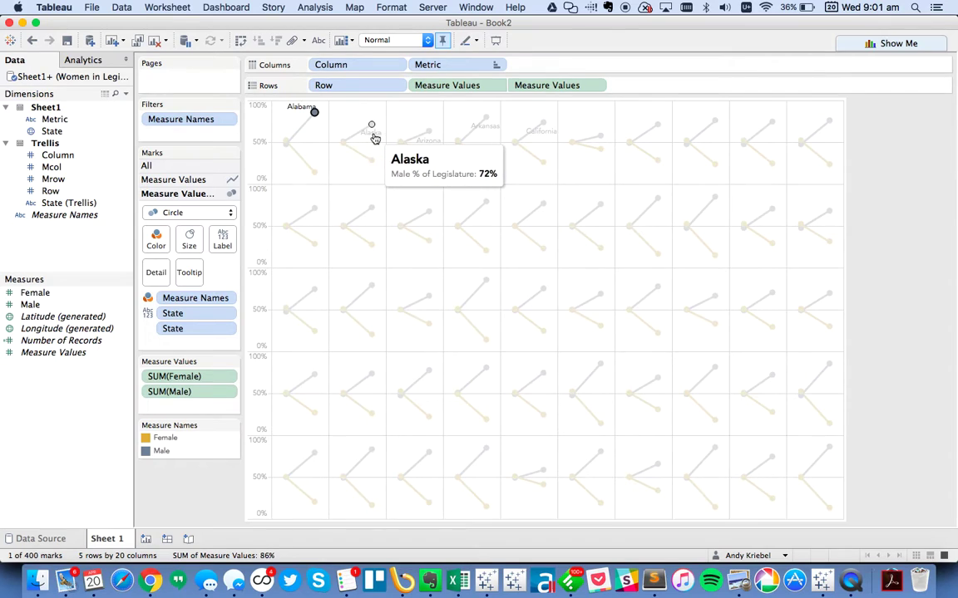
{"action": "left_click_drag", "start_coordinate": [370, 123], "coordinate": [363, 110]}
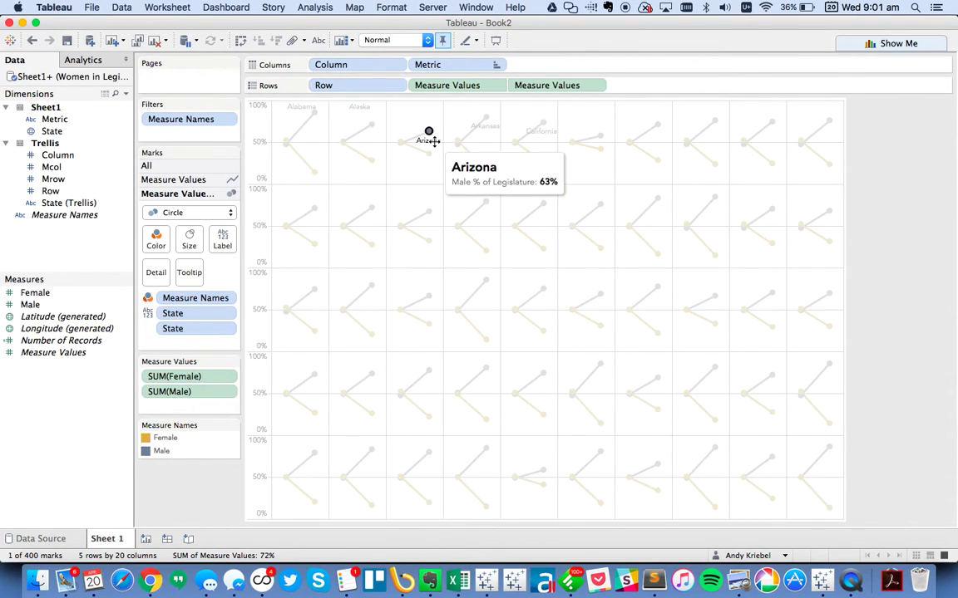
{"action": "left_click_drag", "start_coordinate": [430, 139], "coordinate": [424, 109]}
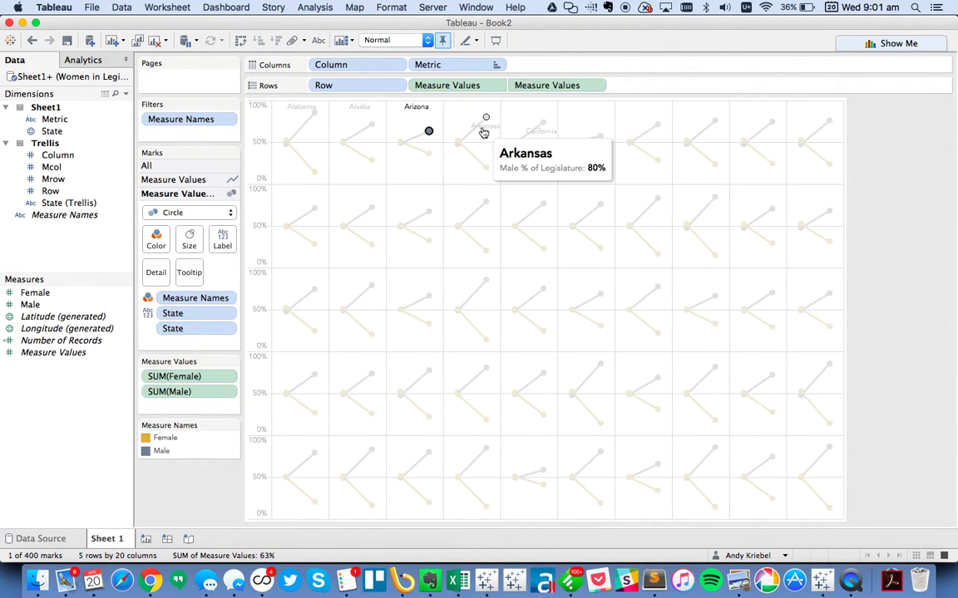
{"action": "left_click_drag", "start_coordinate": [485, 122], "coordinate": [480, 109]}
{"action": "mouse_move", "coordinate": [543, 131]}
{"action": "left_mouse_down"}
{"action": "mouse_move", "coordinate": [532, 109]}
{"action": "mouse_move", "coordinate": [530, 118]}
{"action": "left_mouse_up"}
{"action": "left_click", "coordinate": [522, 121]}
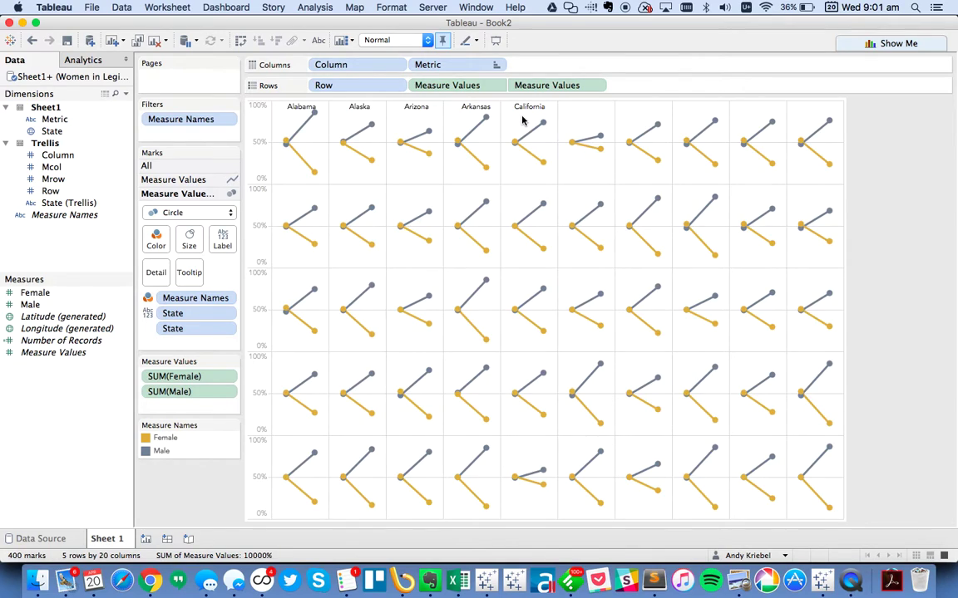
Change the state label font colour to light grey.
{"action": "left_click", "coordinate": [187, 167]}
{"action": "left_click", "coordinate": [221, 211]}
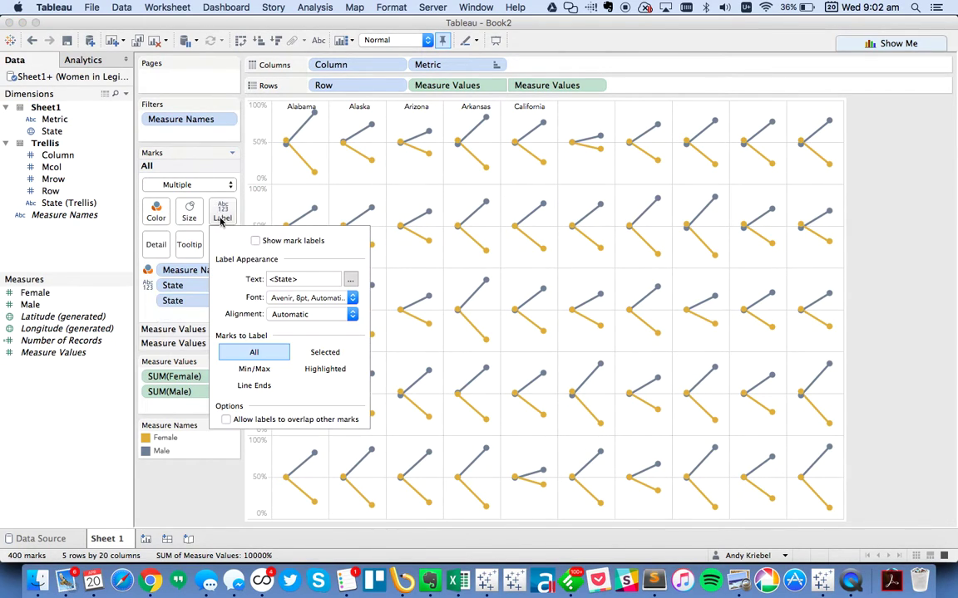
{"action": "left_click", "coordinate": [295, 297]}
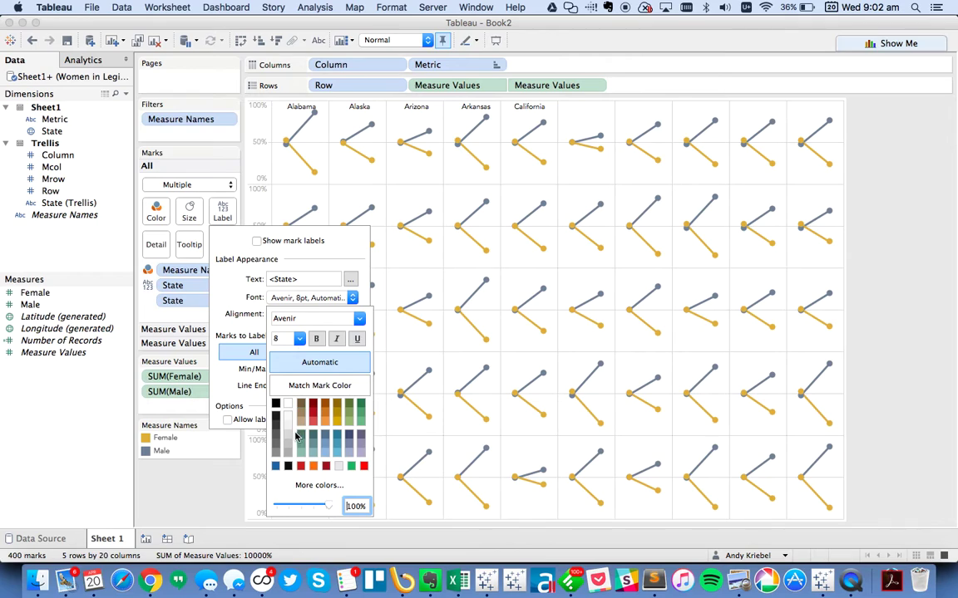
{"action": "left_click", "coordinate": [287, 457]}
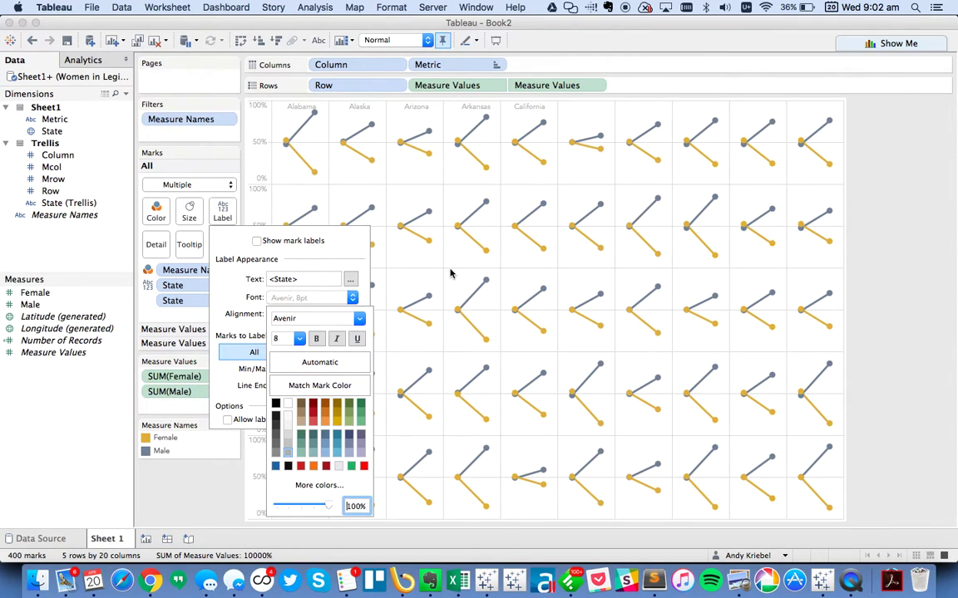
{"action": "left_click", "coordinate": [410, 204]}
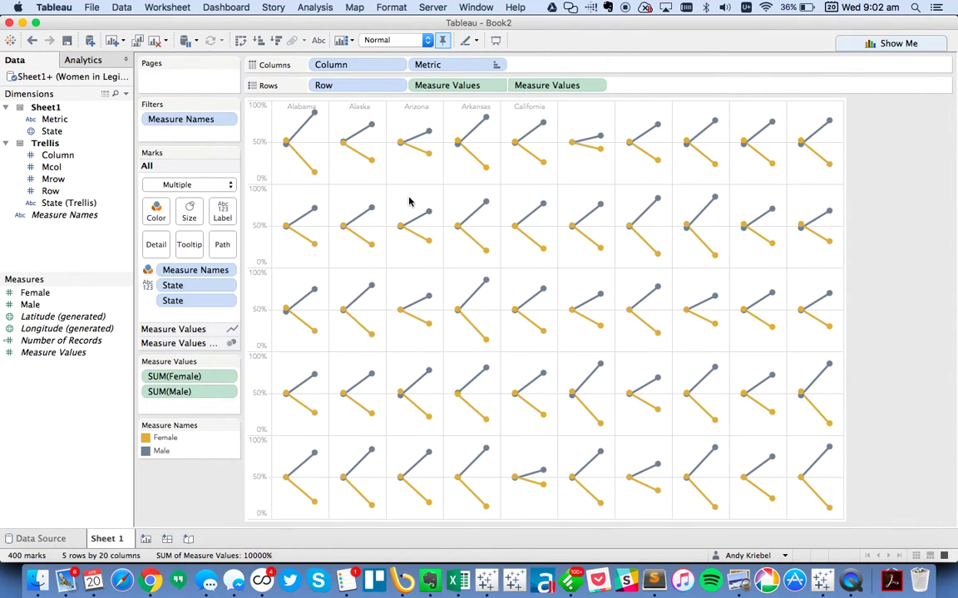
{"action": "left_click", "coordinate": [471, 108]}
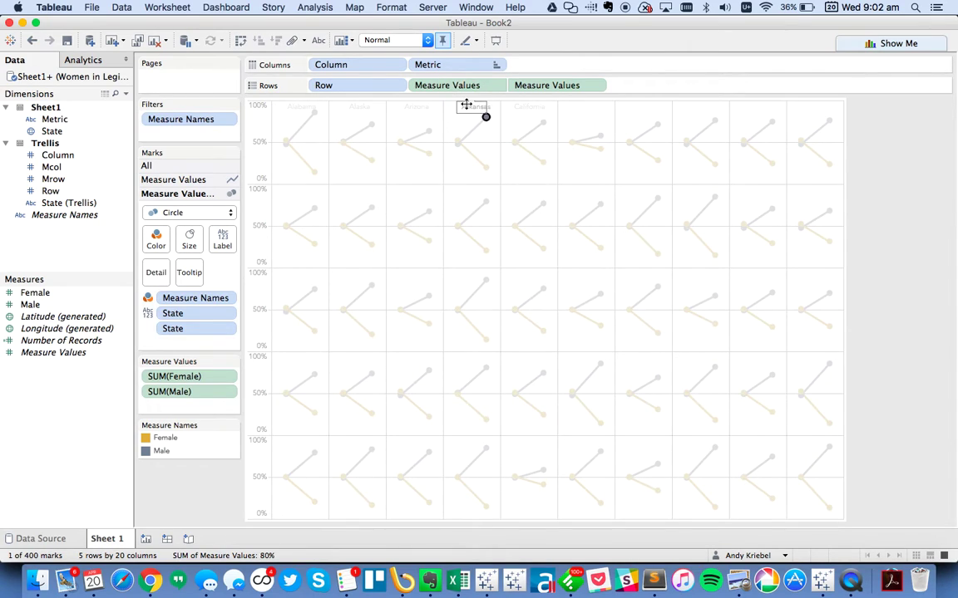
{"action": "left_click", "coordinate": [463, 124]}
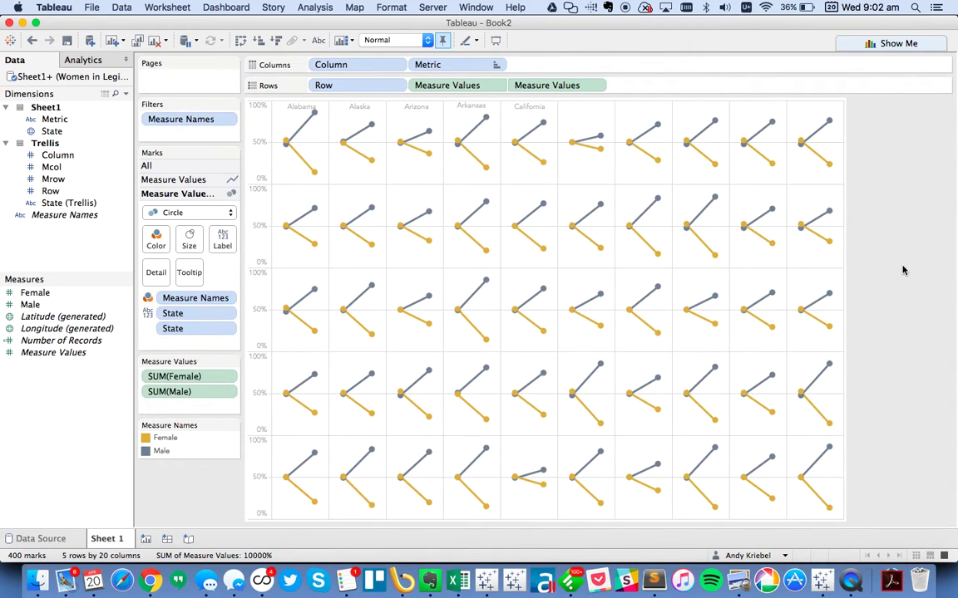
Rename the sheet to 'Desktop Version'.
{"action": "double_click", "coordinate": [112, 539]}
{"action": "type", "text": "Desktop Version"}
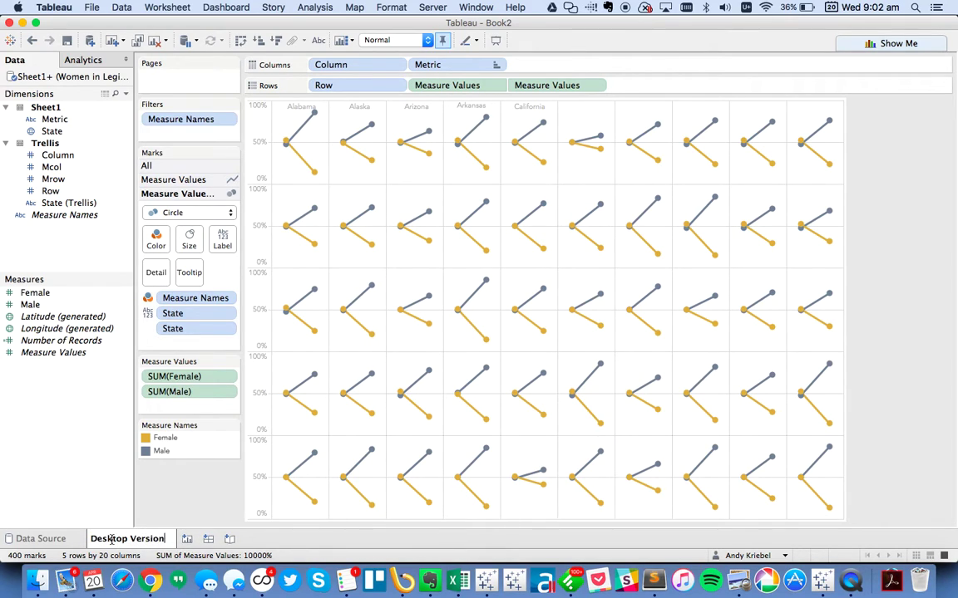
{"action": "key", "text": "Return"}
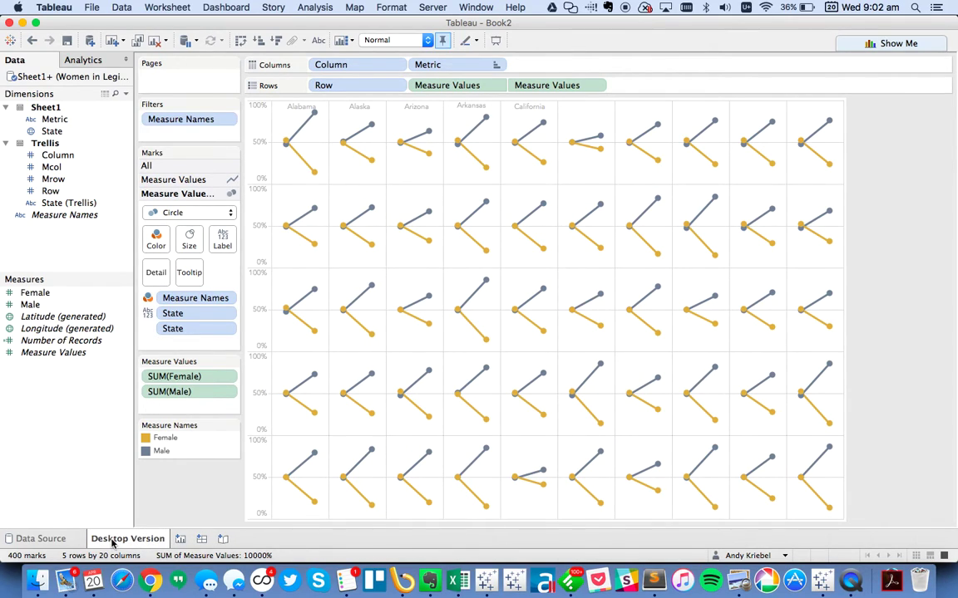
Create a new dashboard with a fixed size of width 935.
{"action": "left_click", "coordinate": [206, 539]}
{"action": "left_click", "coordinate": [70, 475]}
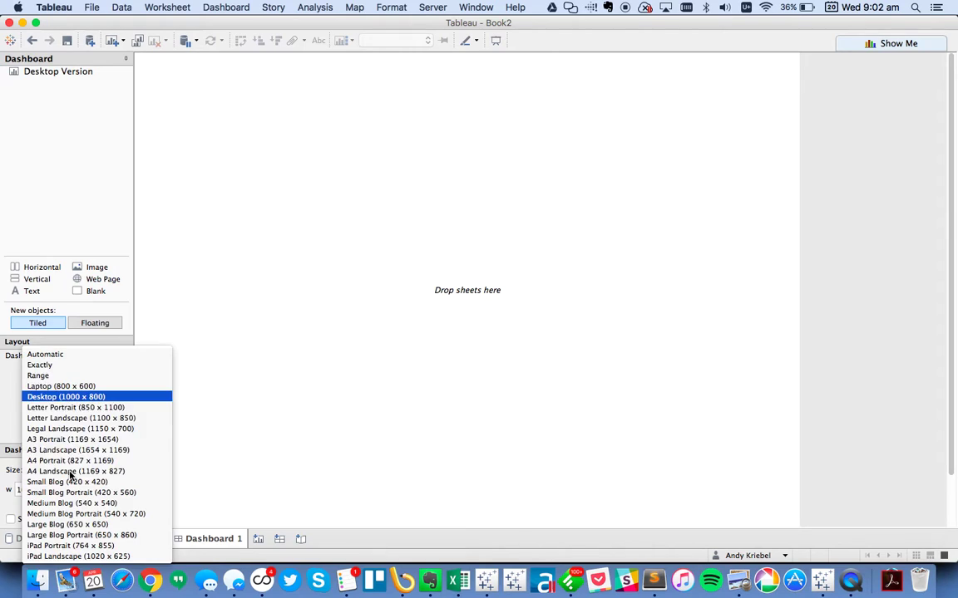
{"action": "left_click", "coordinate": [59, 357]}
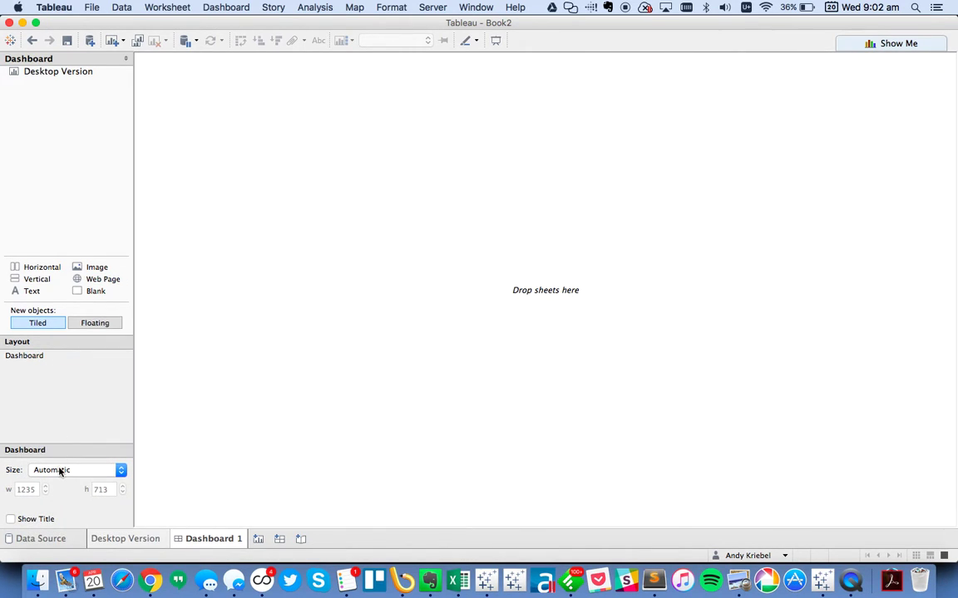
{"action": "left_click", "coordinate": [59, 469]}
{"action": "left_click", "coordinate": [59, 365]}
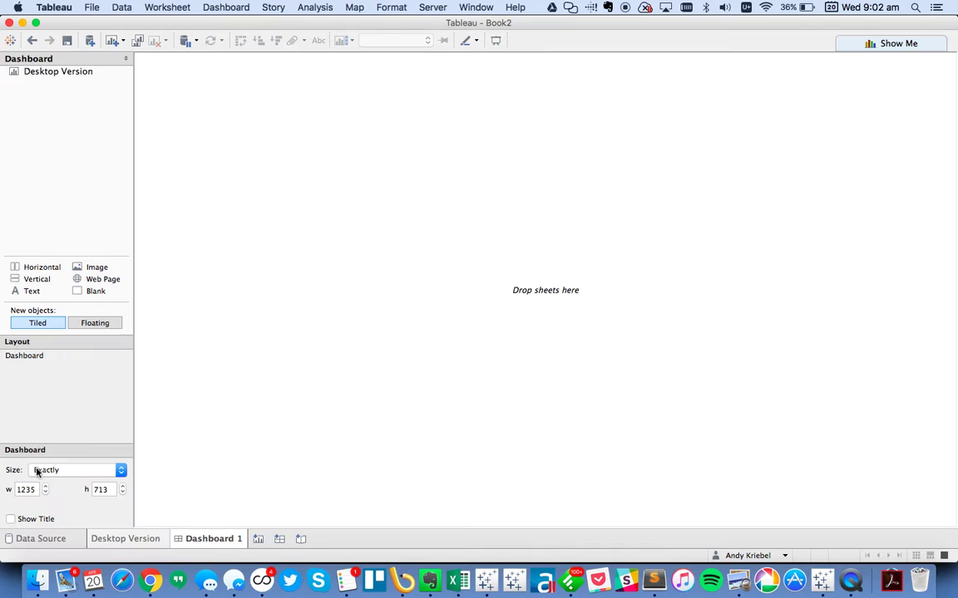
{"action": "left_click", "coordinate": [46, 493]}
{"action": "left_click", "coordinate": [46, 493]}
{"action": "left_click", "coordinate": [46, 493]}
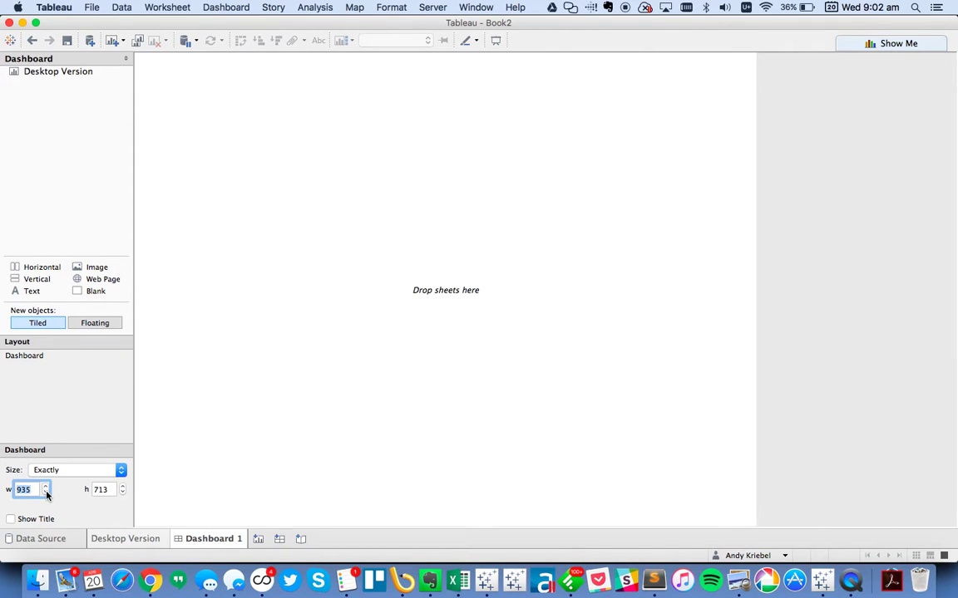
Place Desktop Version on the dashboard and delete its colour legend container.
{"action": "left_click_drag", "start_coordinate": [67, 72], "coordinate": [233, 159]}
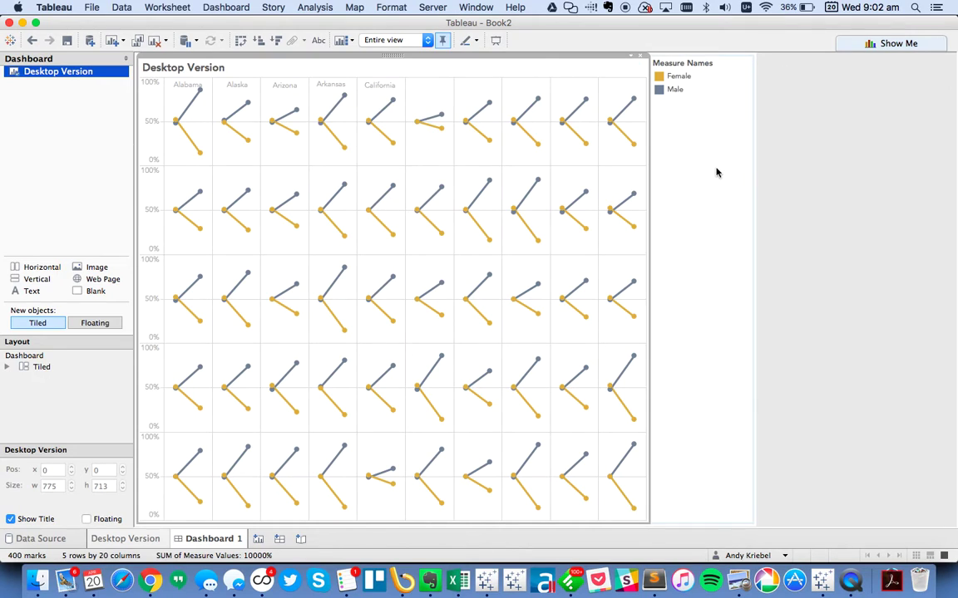
{"action": "left_click", "coordinate": [738, 84]}
{"action": "left_click", "coordinate": [745, 61]}
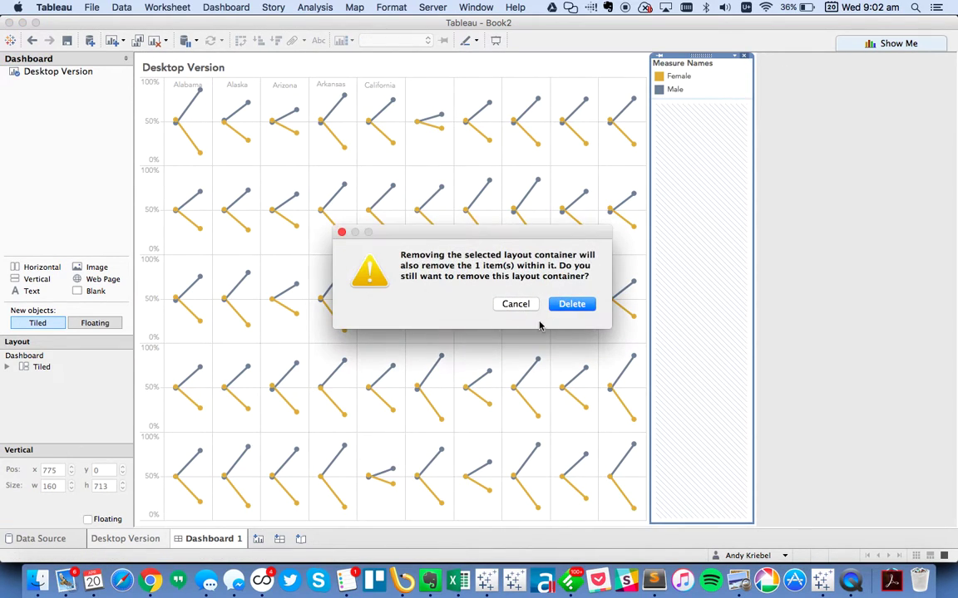
{"action": "left_click", "coordinate": [567, 309]}
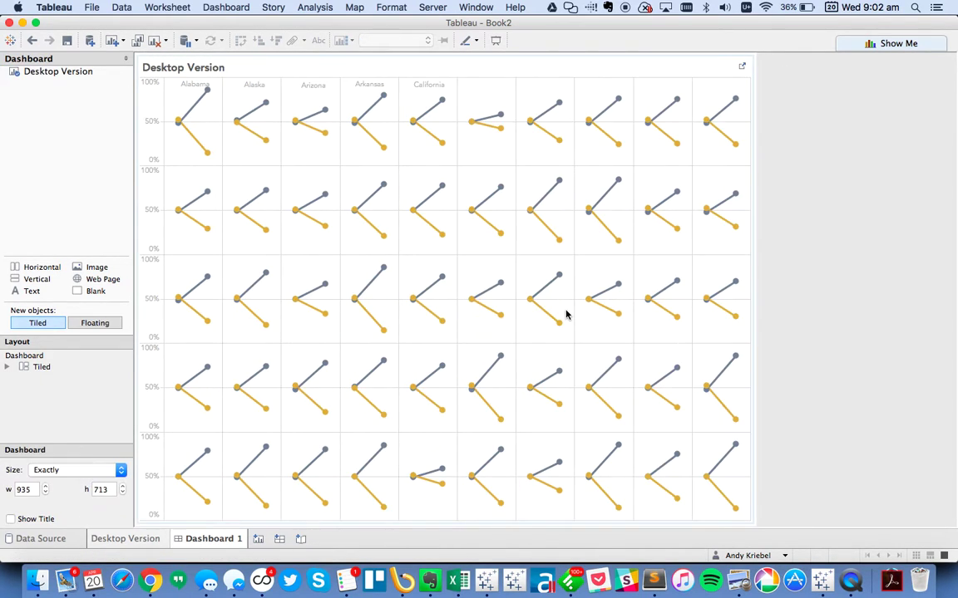
Title the chart 'Women are Underrepresented in State Legislature', centred and enlarged.
{"action": "double_click", "coordinate": [188, 73]}
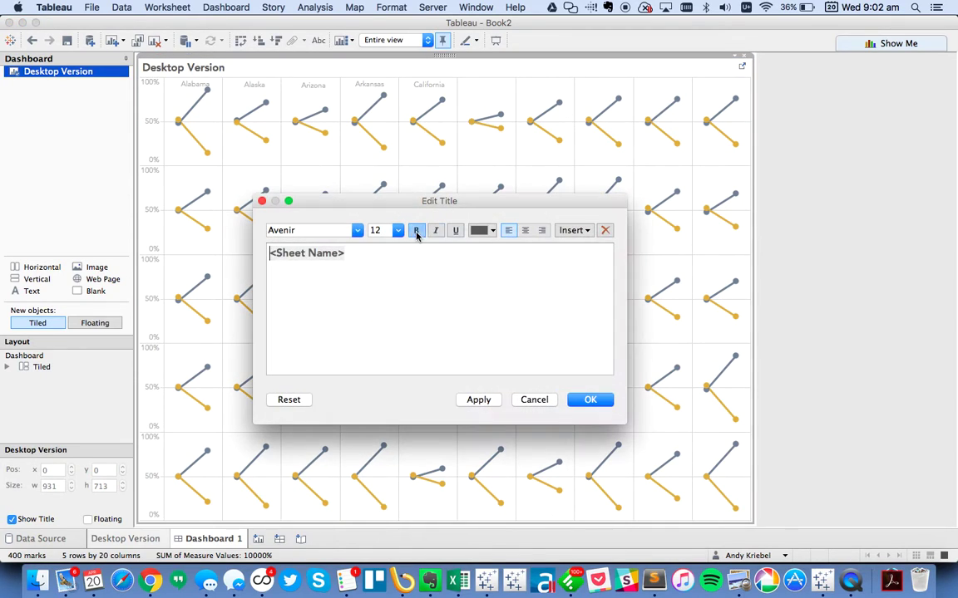
{"action": "left_click", "coordinate": [525, 231]}
{"action": "triple_click", "coordinate": [503, 260]}
{"action": "type", "text": "Women are Underrepresented in Stage"}
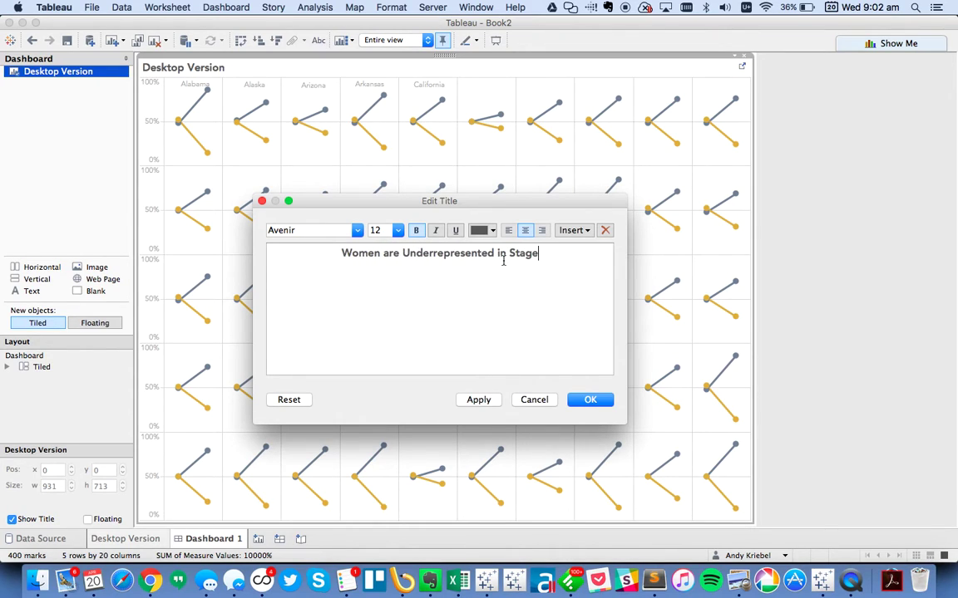
{"action": "key", "text": "BackSpace"}
{"action": "key", "text": "BackSpace"}
{"action": "type", "text": "te Leg"}
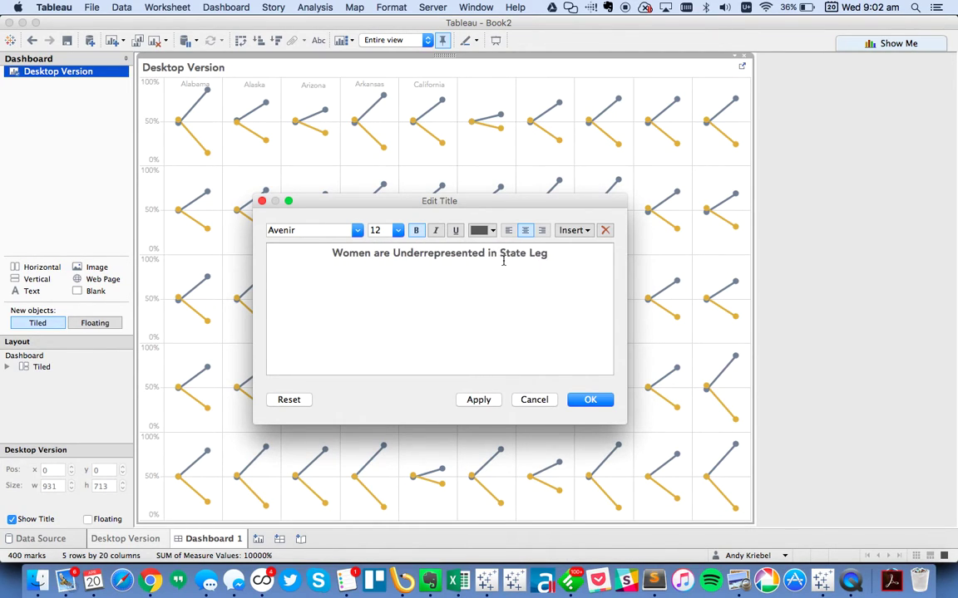
{"action": "type", "text": "islature"}
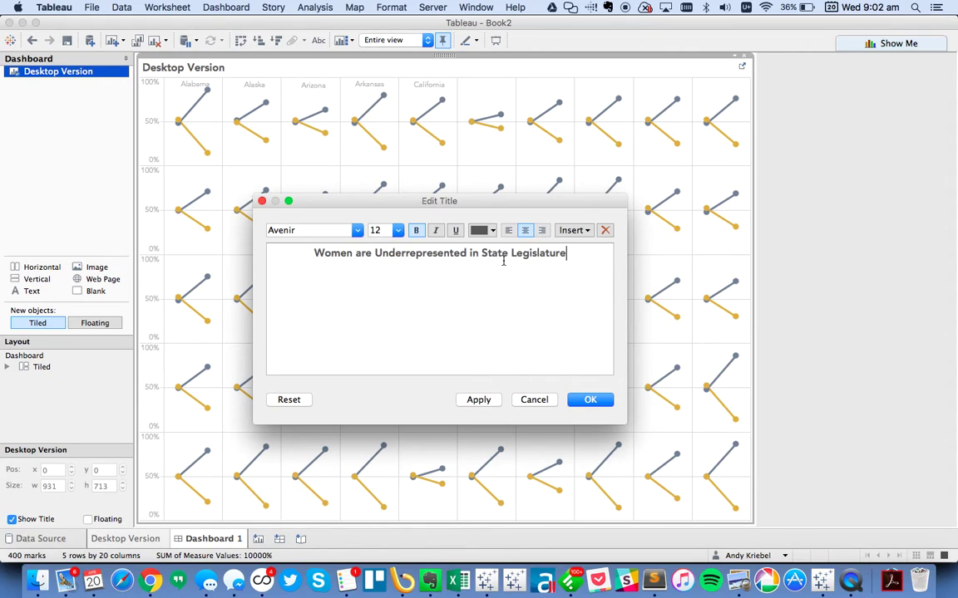
{"action": "key", "text": "super+a"}
{"action": "left_click", "coordinate": [397, 230]}
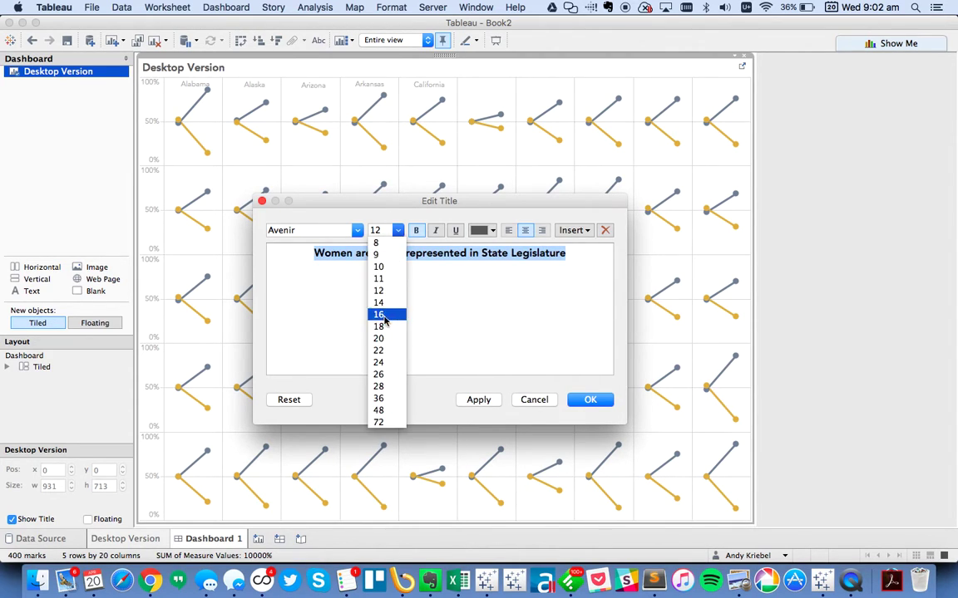
{"action": "left_click", "coordinate": [378, 326]}
{"action": "left_click", "coordinate": [589, 400]}
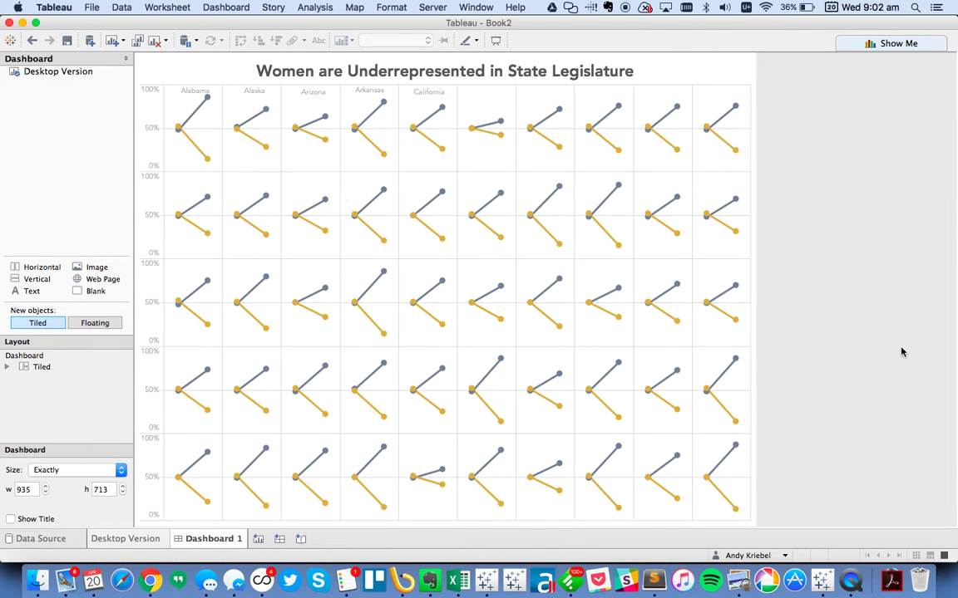
Rename the dashboard to 'Desktop'.
{"action": "double_click", "coordinate": [206, 540]}
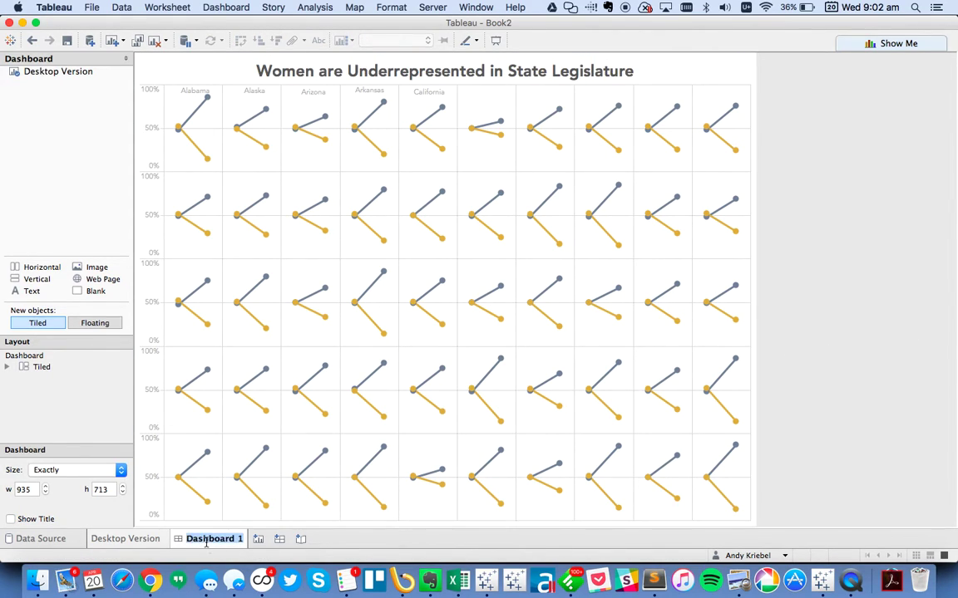
{"action": "type", "text": "Desktop"}
{"action": "key", "text": "Return"}
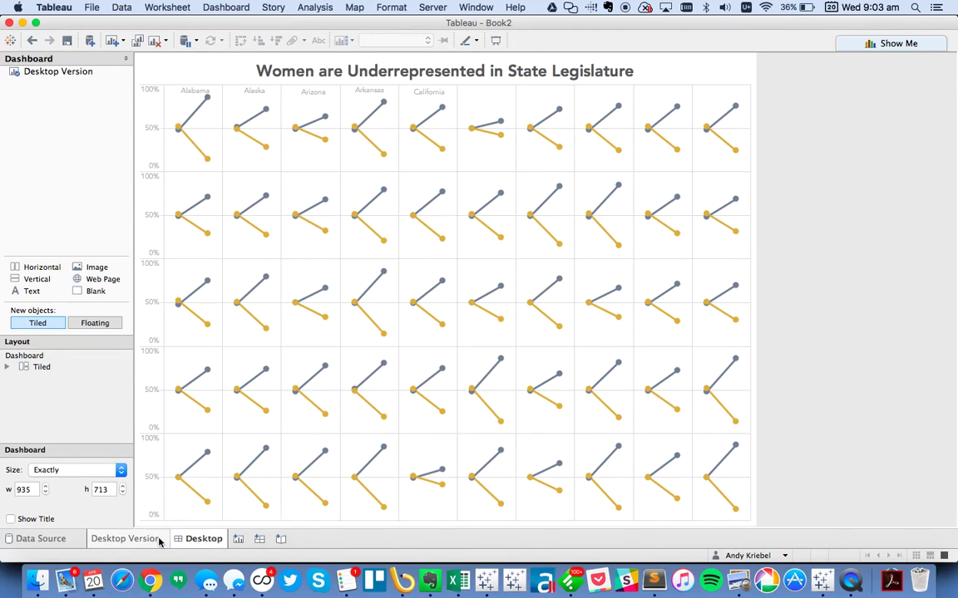
Duplicate Desktop Version, place it after the Desktop dashboard, and rename it 'Mobile Version'.
{"action": "left_click", "coordinate": [140, 541]}
{"action": "right_click", "coordinate": [138, 541]}
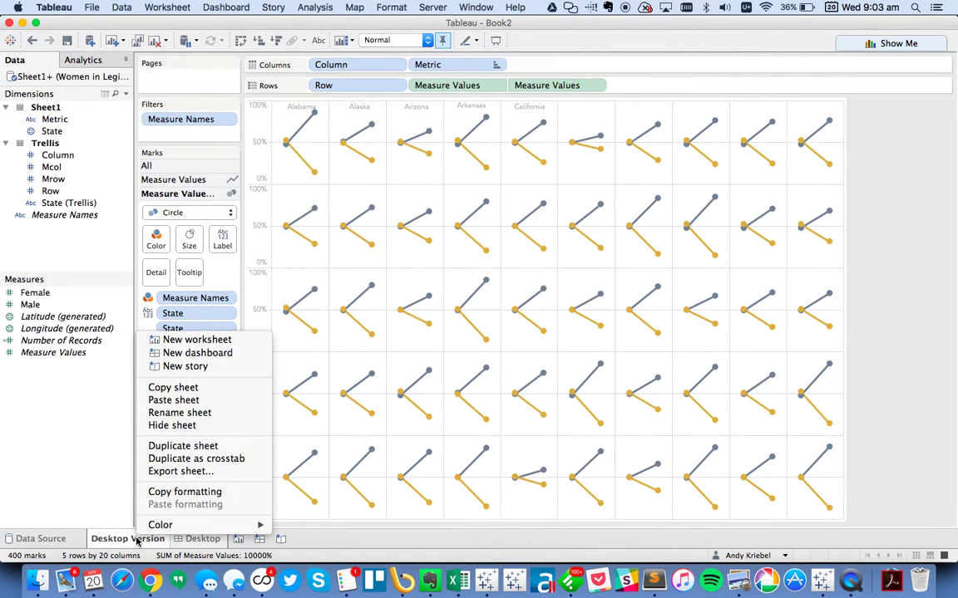
{"action": "left_click", "coordinate": [179, 446]}
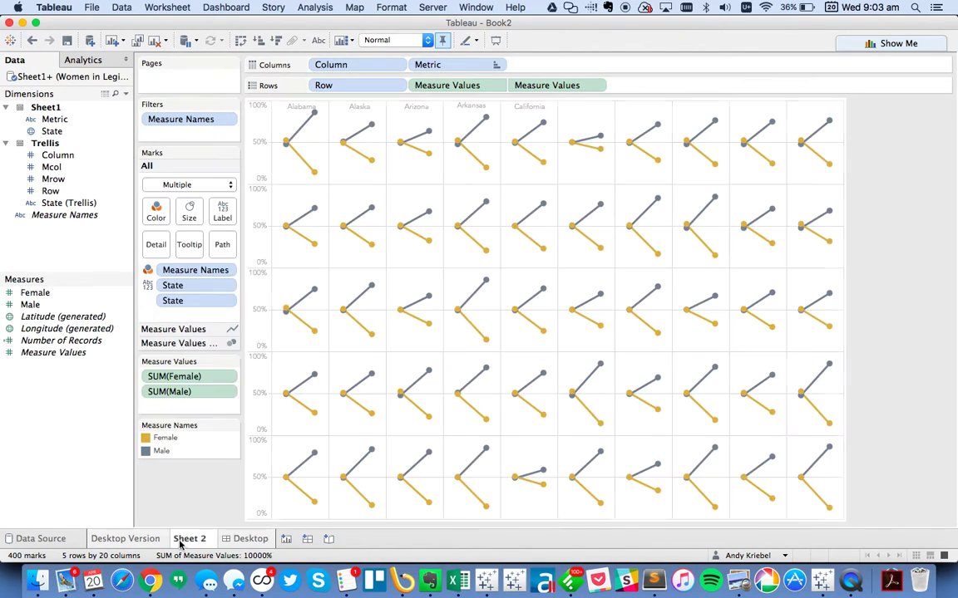
{"action": "left_click_drag", "start_coordinate": [181, 541], "coordinate": [258, 539]}
{"action": "double_click", "coordinate": [259, 540]}
{"action": "type", "text": "Mobile Version"}
{"action": "key", "text": "Return"}
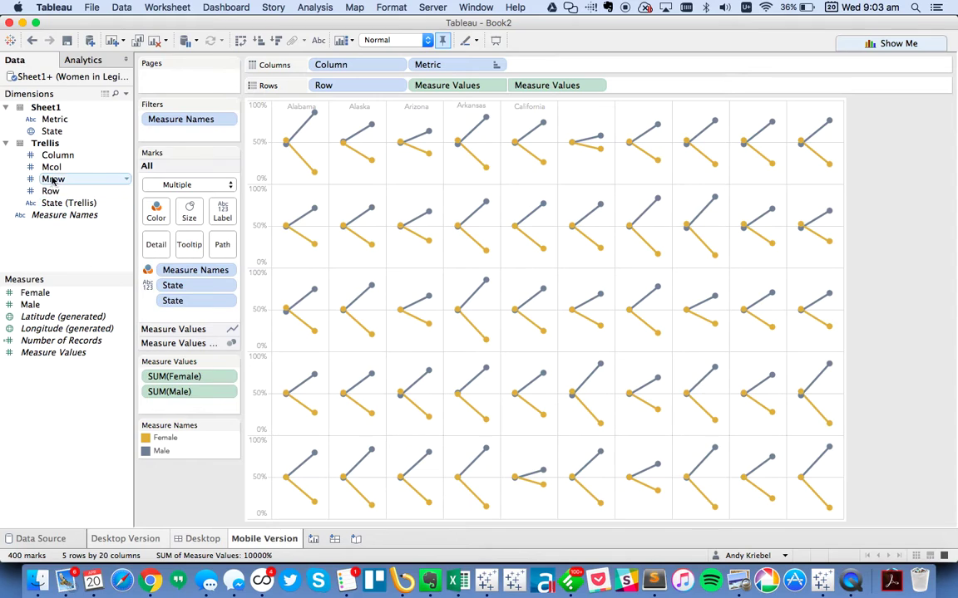
Lay out the trellis by Mcol and Mrow with both headers hidden.
{"action": "left_click_drag", "start_coordinate": [52, 166], "coordinate": [342, 67]}
{"action": "left_click_drag", "start_coordinate": [60, 184], "coordinate": [346, 90]}
{"action": "left_click", "coordinate": [398, 86]}
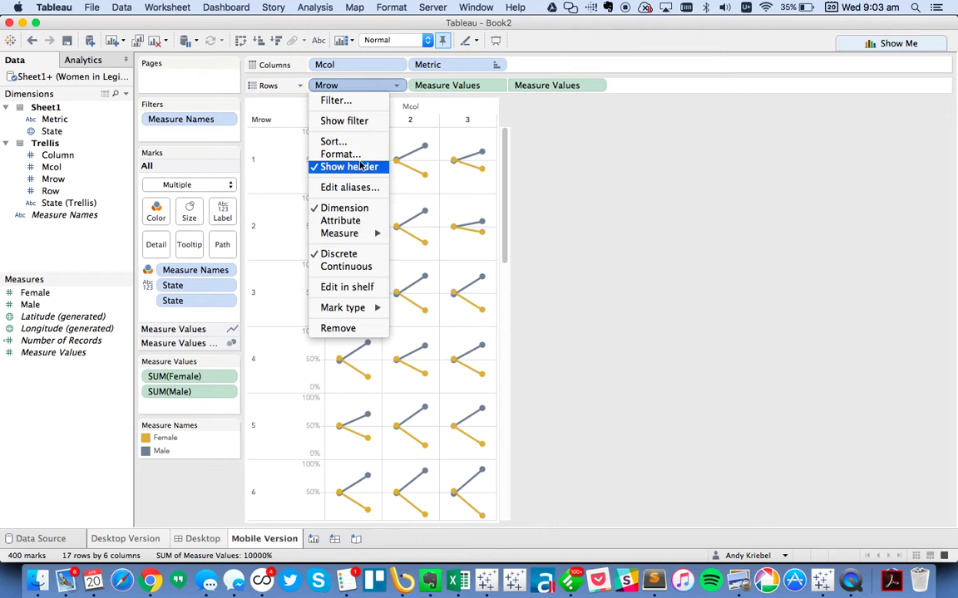
{"action": "left_click", "coordinate": [360, 167]}
{"action": "left_click", "coordinate": [398, 69]}
{"action": "left_click", "coordinate": [345, 146]}
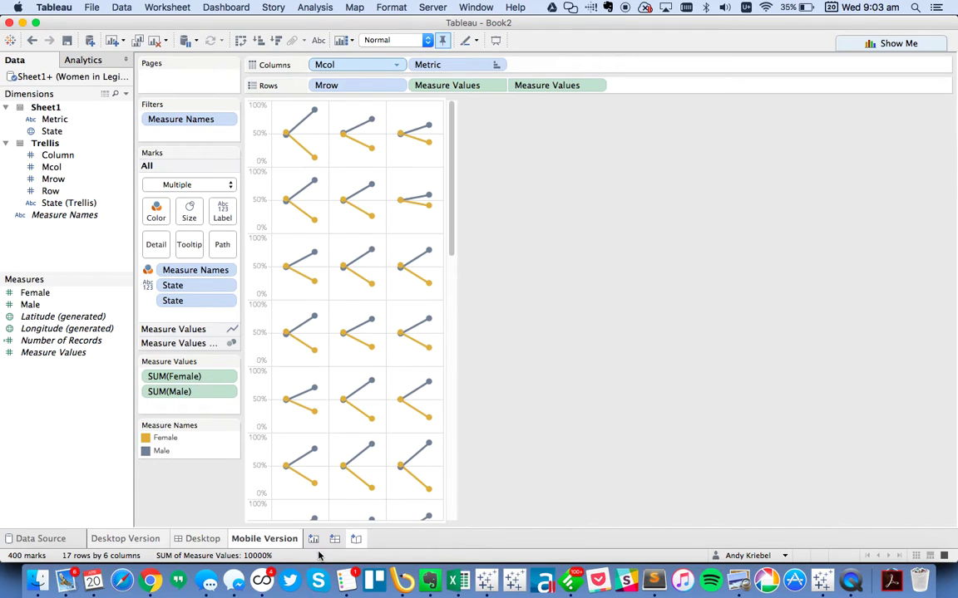
{"action": "left_click", "coordinate": [203, 539]}
{"action": "left_click", "coordinate": [260, 540]}
Create a new dashboard sized exactly 325 wide by 1400 high.
{"action": "left_click", "coordinate": [334, 538]}
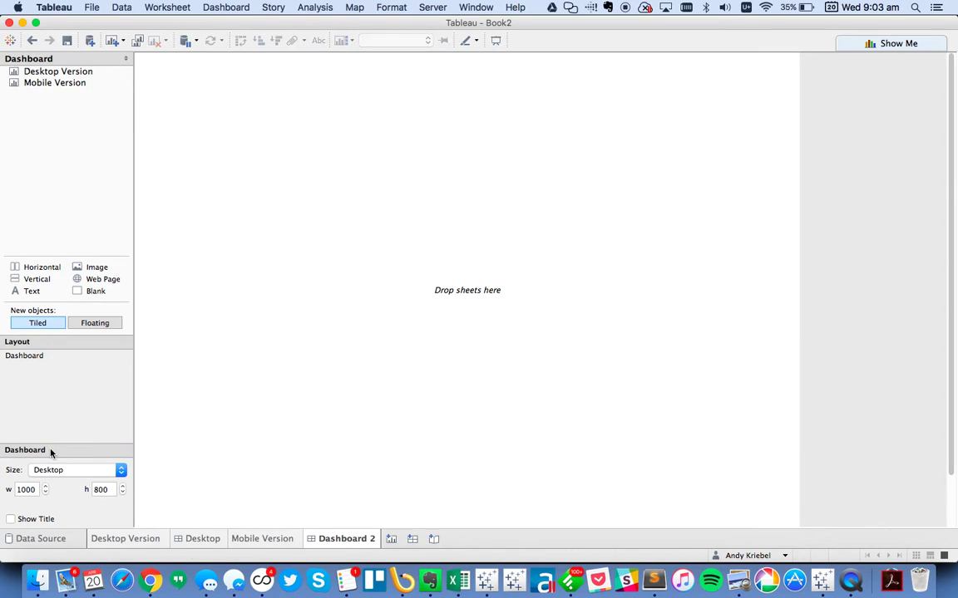
{"action": "double_click", "coordinate": [29, 490]}
{"action": "type", "text": "32"}
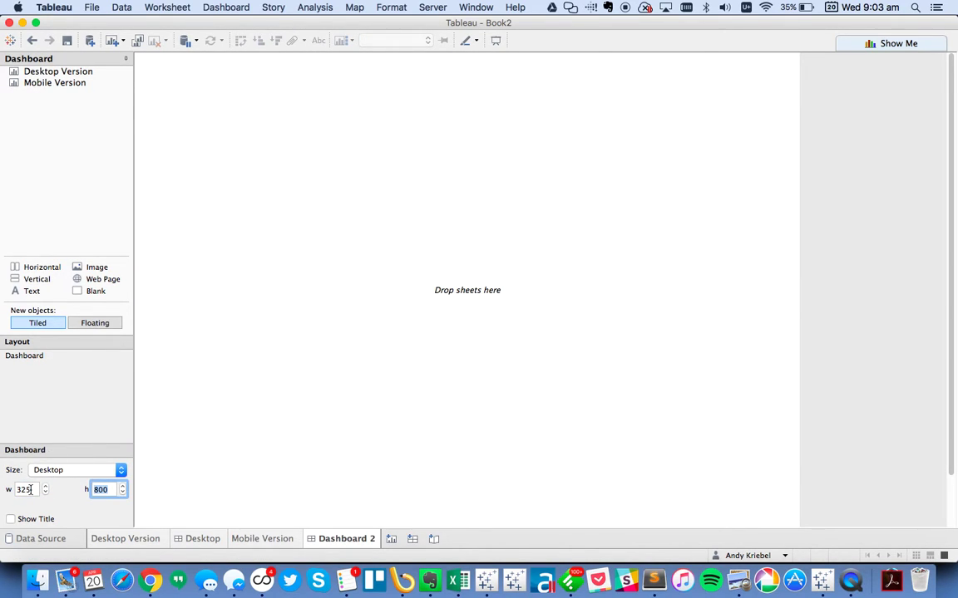
{"action": "type", "text": "5"}
{"action": "key", "text": "Tab"}
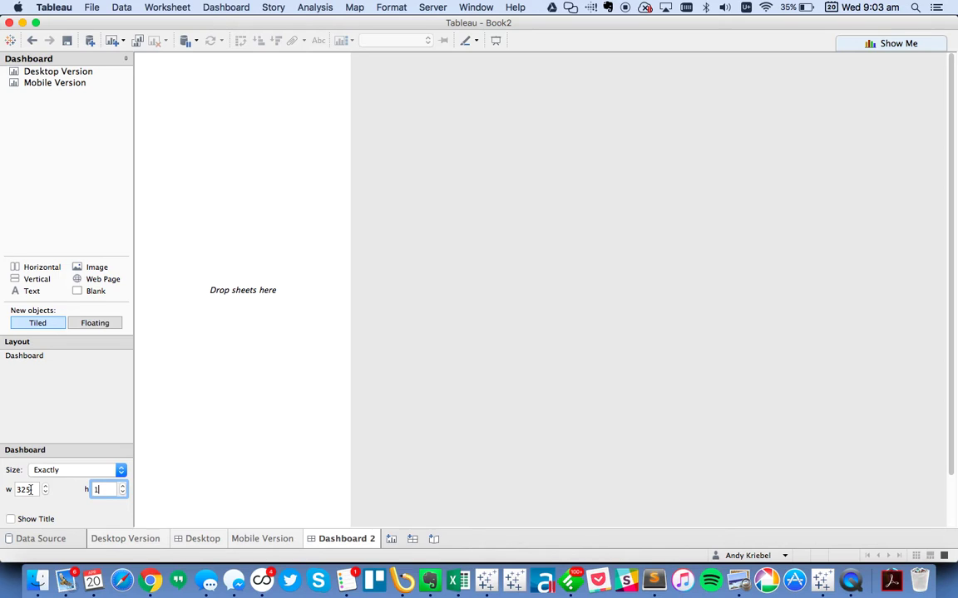
{"action": "type", "text": "1400"}
{"action": "key", "text": "Return"}
Place the Mobile Version trellis on the dashboard and remove the legend container.
{"action": "double_click", "coordinate": [58, 73]}
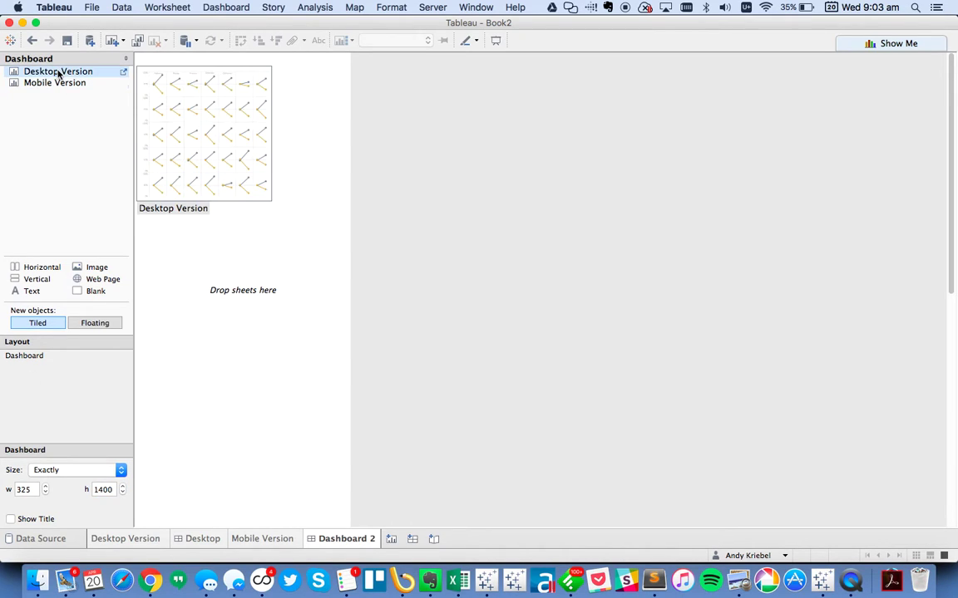
{"action": "double_click", "coordinate": [56, 82]}
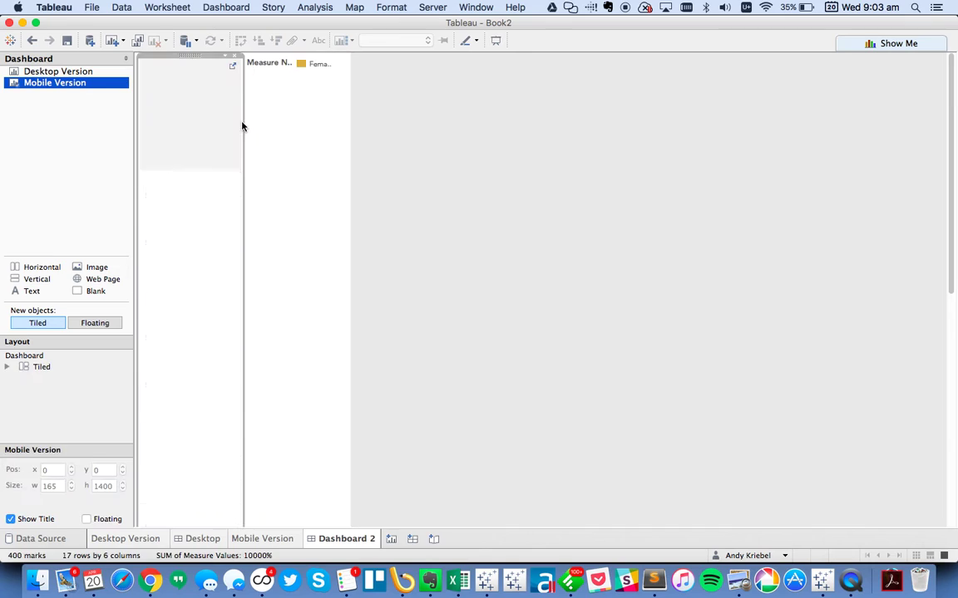
{"action": "left_click", "coordinate": [323, 97]}
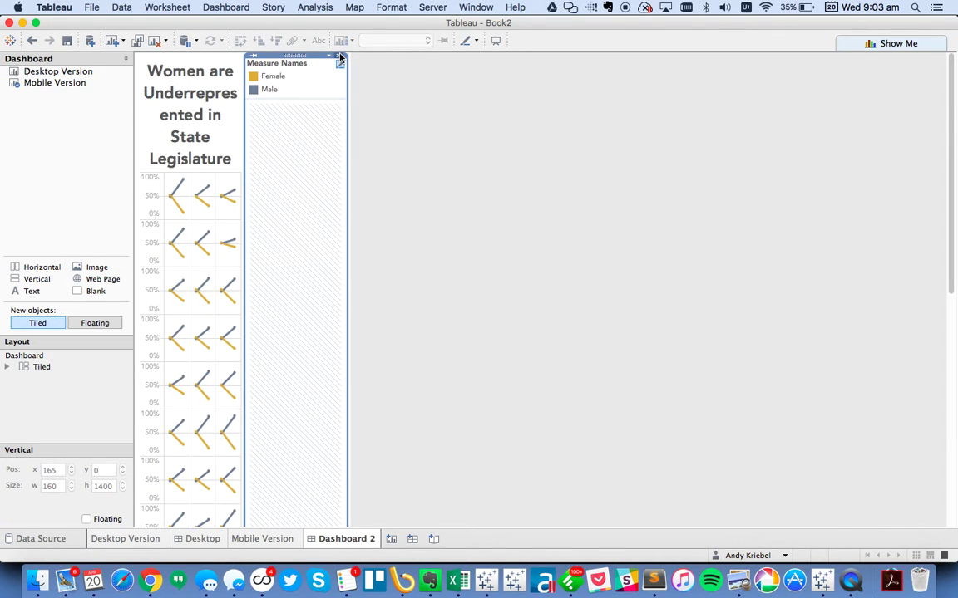
{"action": "left_click", "coordinate": [339, 57]}
{"action": "left_click", "coordinate": [571, 304]}
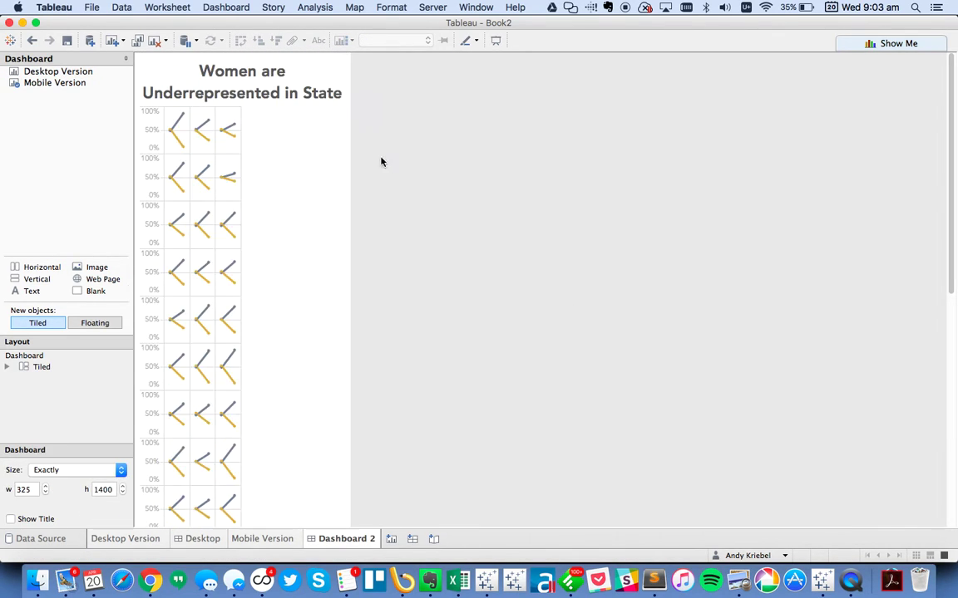
Set the chart title to 12 pt and split it onto two lines before 'in'.
{"action": "double_click", "coordinate": [239, 81]}
{"action": "key", "text": "super+a"}
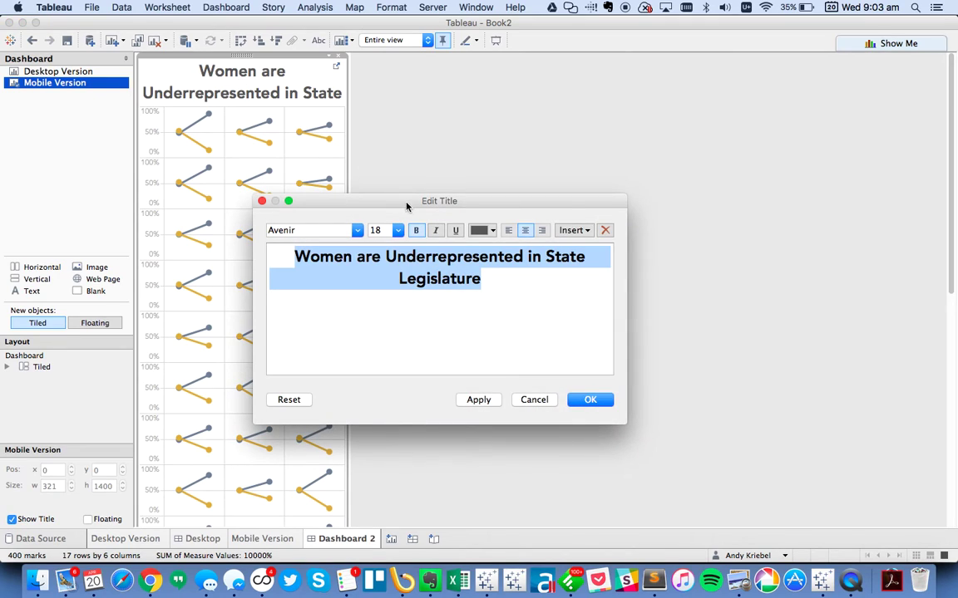
{"action": "left_click", "coordinate": [391, 229]}
{"action": "left_click", "coordinate": [384, 290]}
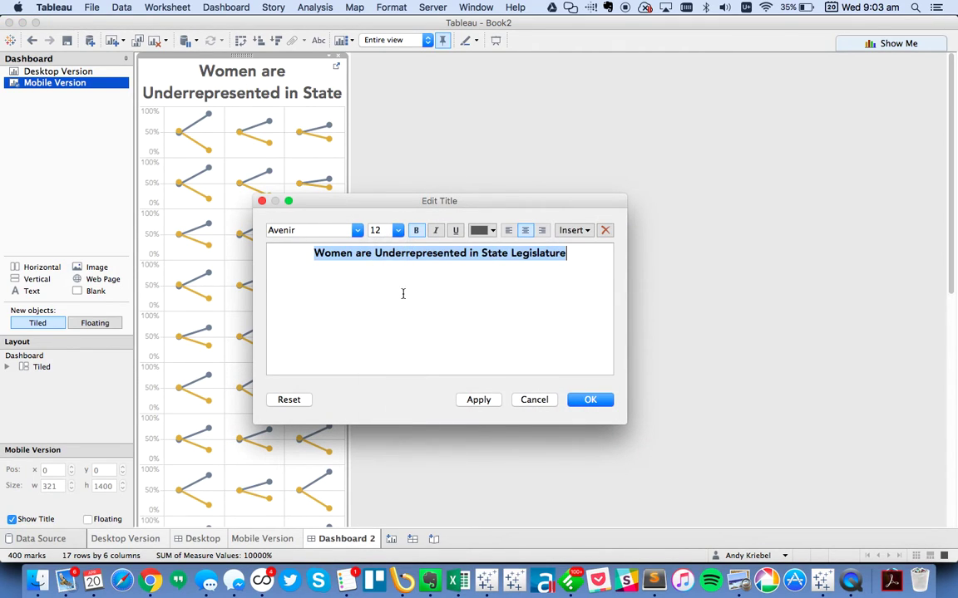
{"action": "left_click", "coordinate": [470, 254]}
{"action": "key", "text": "Return"}
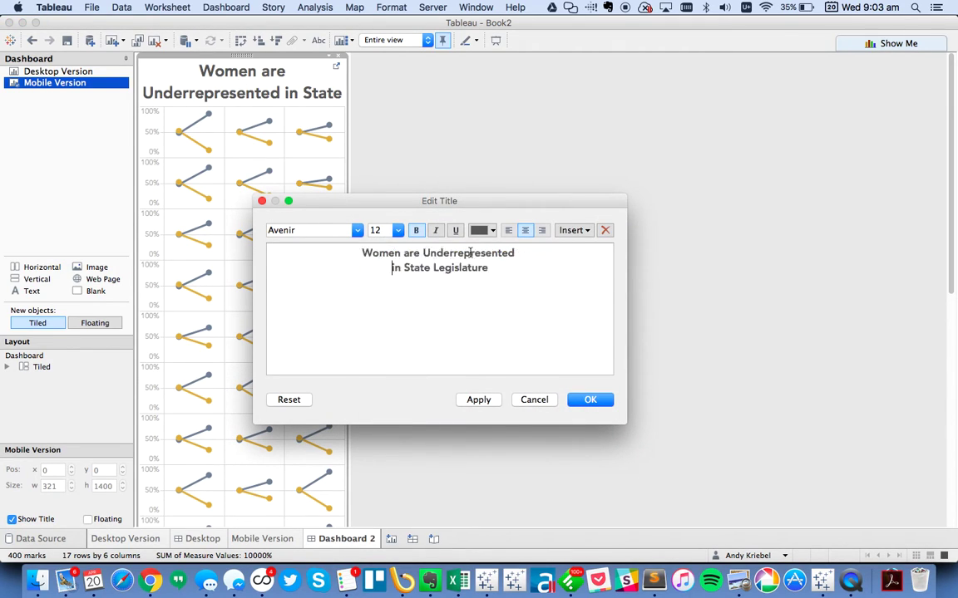
{"action": "left_click", "coordinate": [592, 401]}
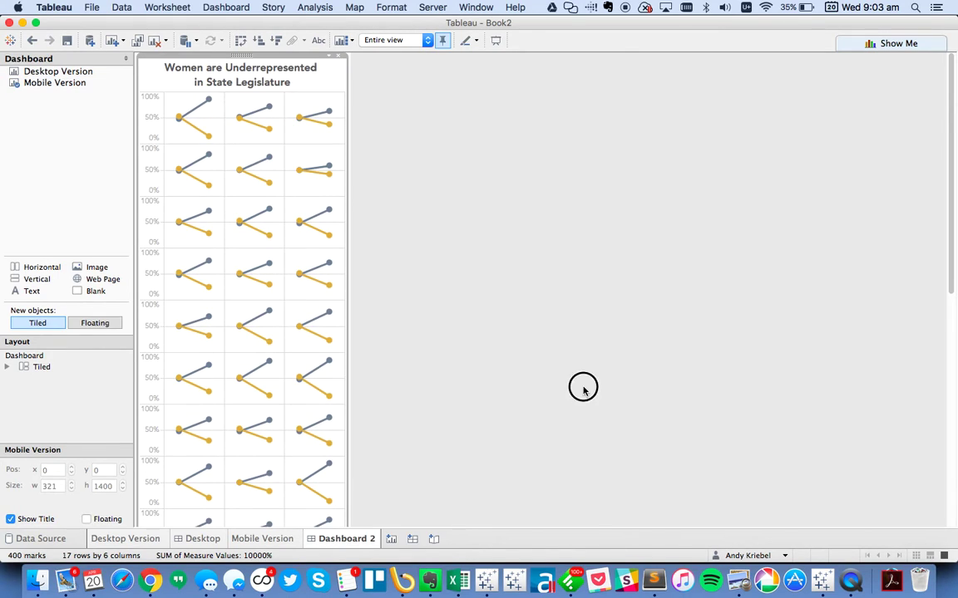
Increase the dashboard height to 1600.
{"action": "left_click", "coordinate": [160, 194]}
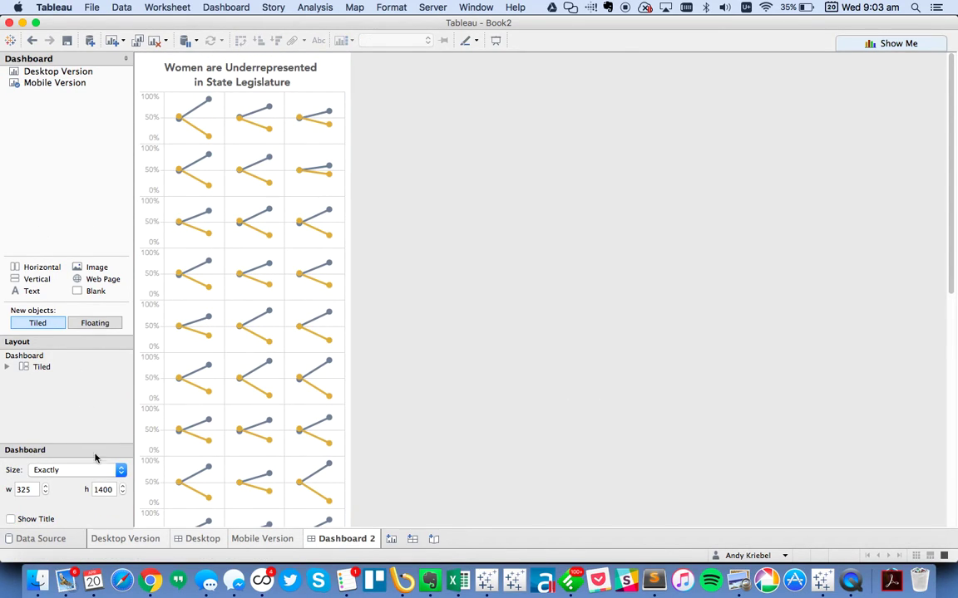
{"action": "left_click", "coordinate": [122, 487]}
{"action": "left_click", "coordinate": [123, 487]}
{"action": "left_click", "coordinate": [77, 113]}
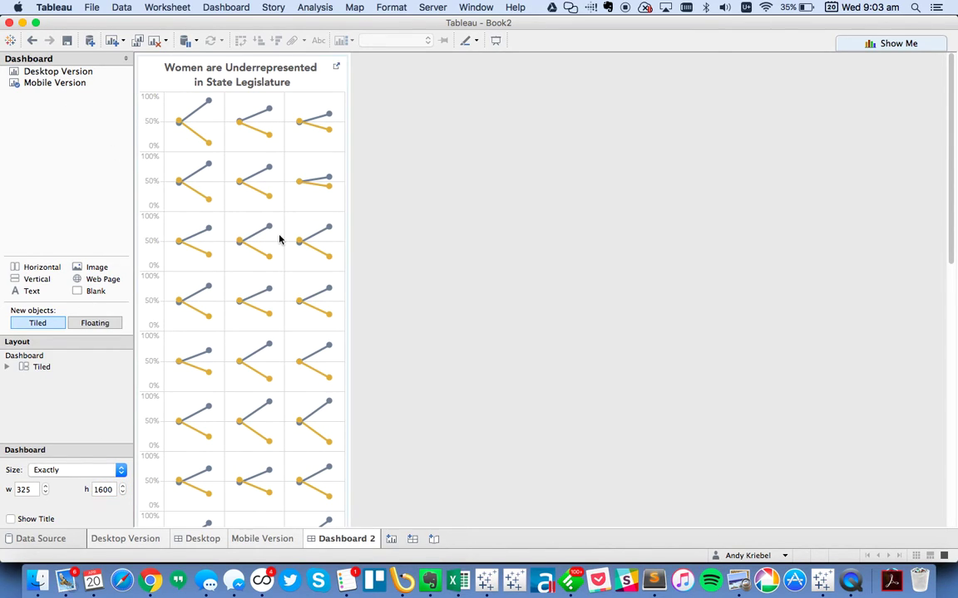
Rename the new dashboard tab to 'Mobile'.
{"action": "scroll", "coordinate": [458, 306], "scroll_direction": "down", "scroll_amount": 10}
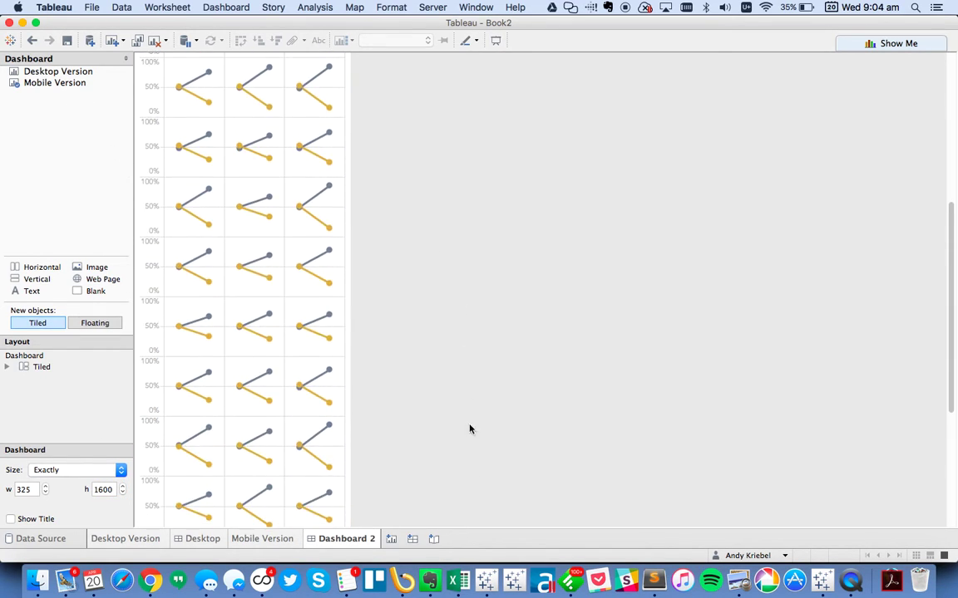
{"action": "double_click", "coordinate": [360, 536]}
{"action": "type", "text": "Mobile"}
{"action": "key", "text": "Return"}
{"action": "scroll", "coordinate": [493, 425], "scroll_direction": "up", "scroll_amount": 8}
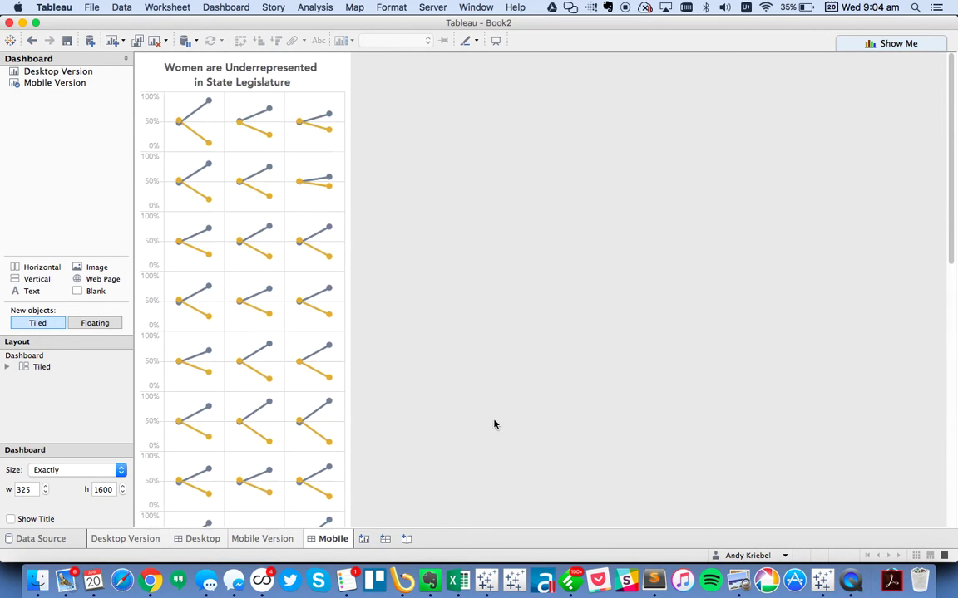
{"action": "scroll", "coordinate": [493, 425], "scroll_direction": "down", "scroll_amount": 8}
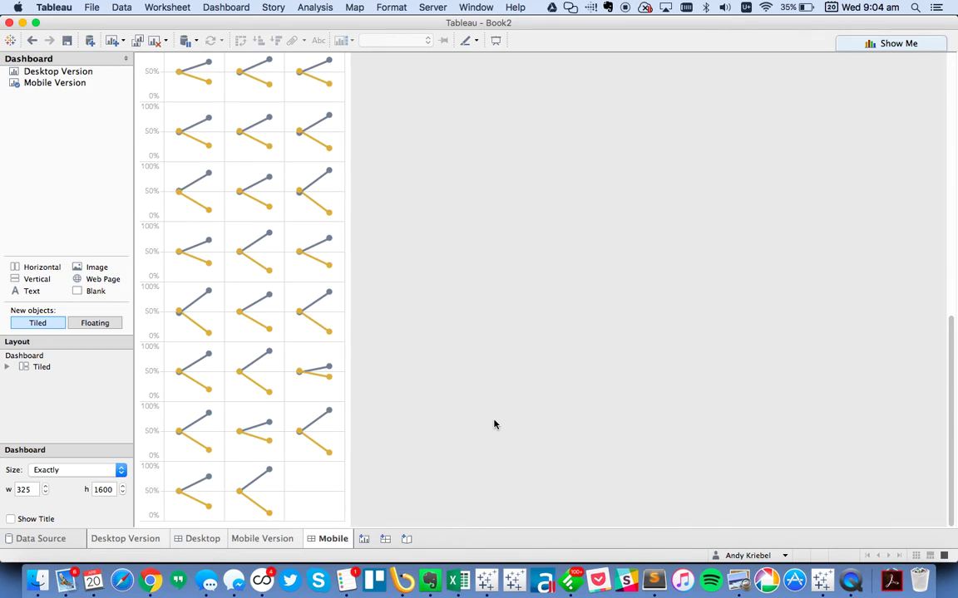
{"action": "scroll", "coordinate": [494, 425], "scroll_direction": "up", "scroll_amount": 8}
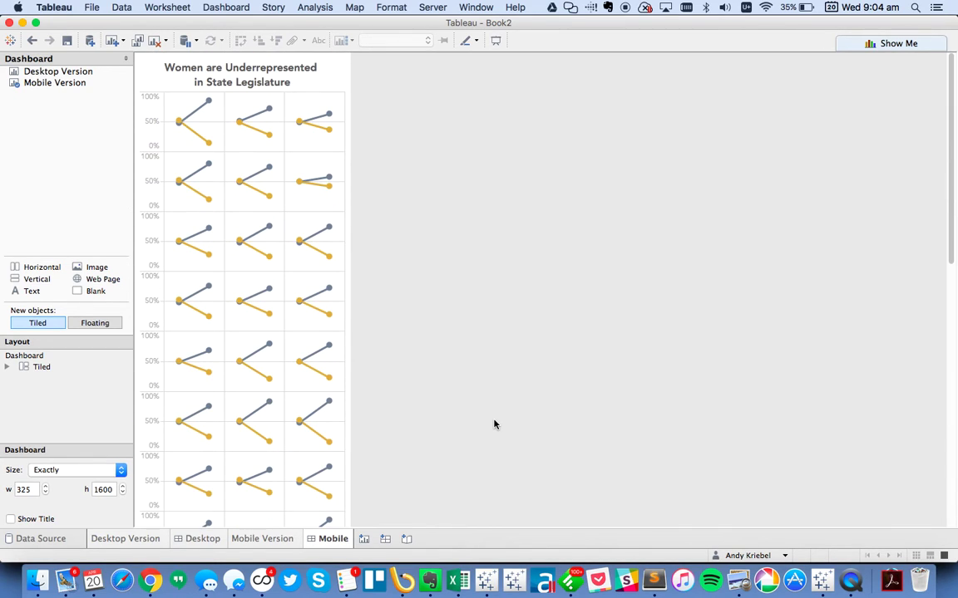
Bring up the finished Women in Legislature - Part 2 workbook and view its Mobile dashboard.
{"action": "left_click", "coordinate": [493, 583]}
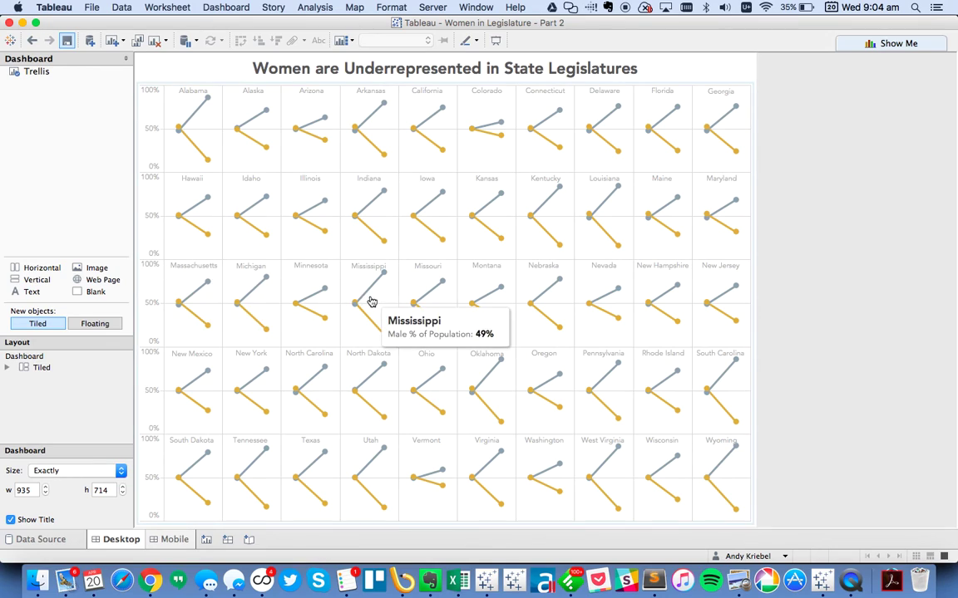
{"action": "left_click", "coordinate": [175, 539]}
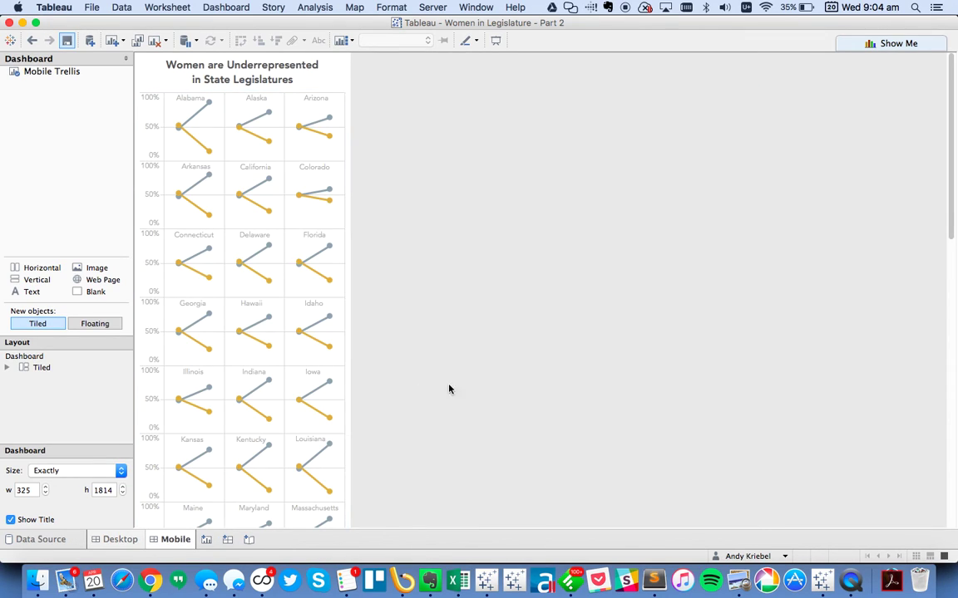
{"action": "scroll", "coordinate": [557, 398], "scroll_direction": "down", "scroll_amount": 15}
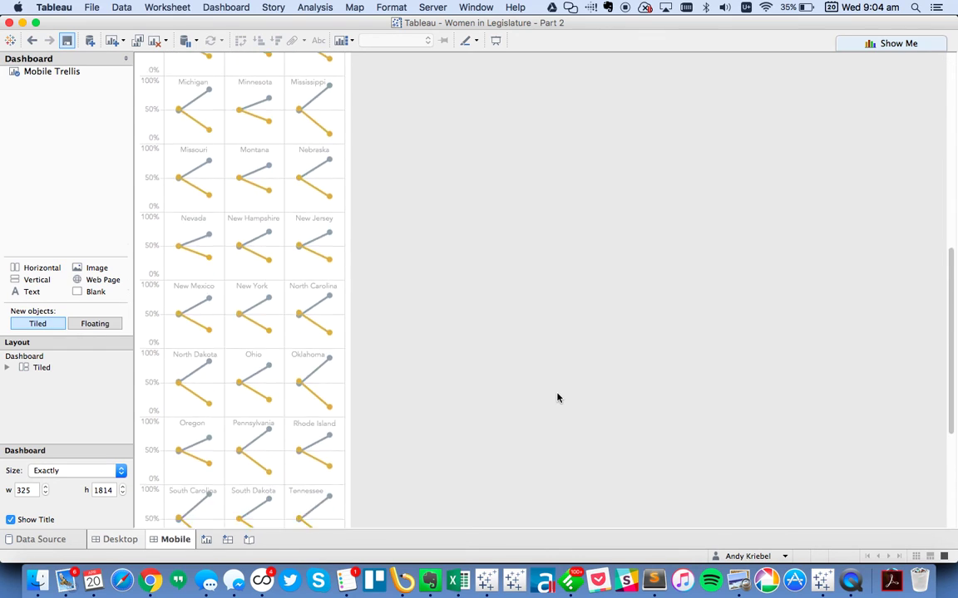
{"action": "scroll", "coordinate": [557, 398], "scroll_direction": "up", "scroll_amount": 15}
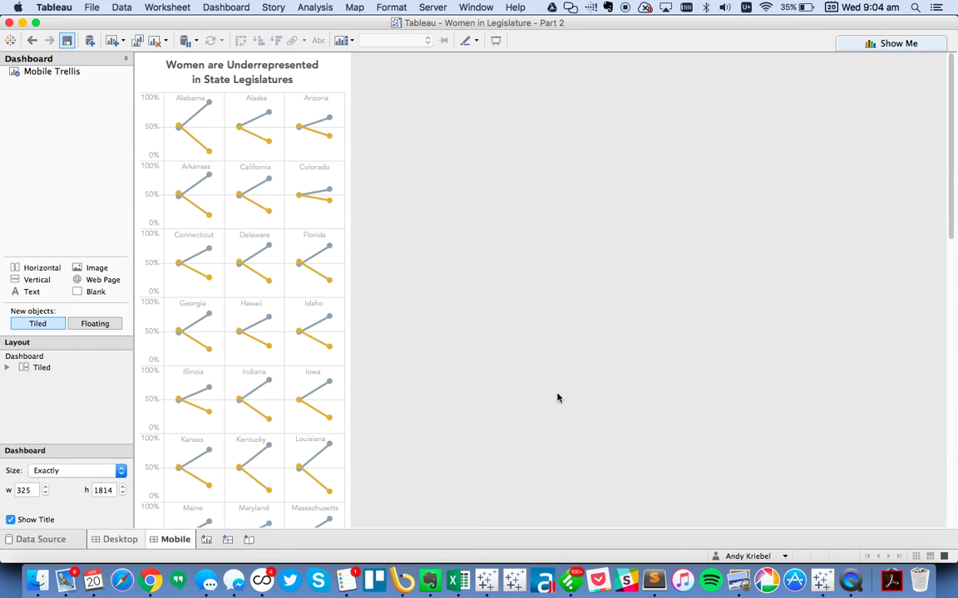